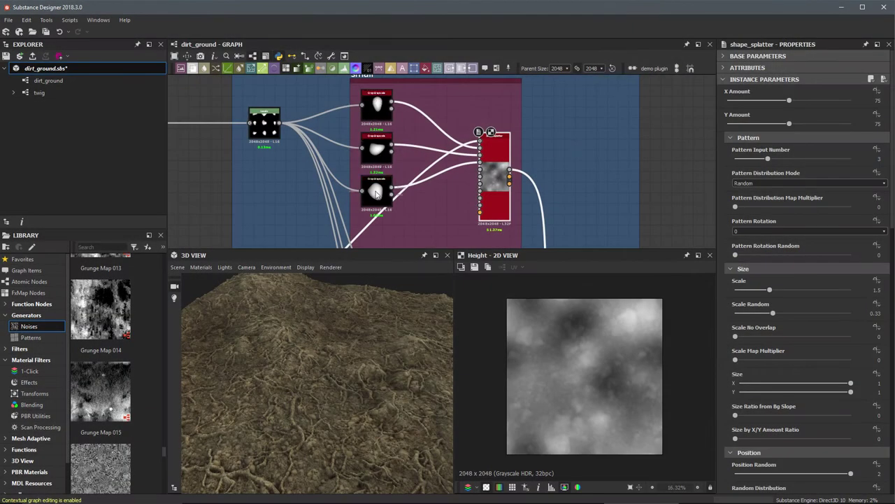
Examine the Splatter Data 1 and Splatter Data 2 output descriptions on the small pebbles Shape Splatter node
{"action": "scroll", "coordinate": [453, 150], "scroll_direction": "up", "scroll_amount": 2}
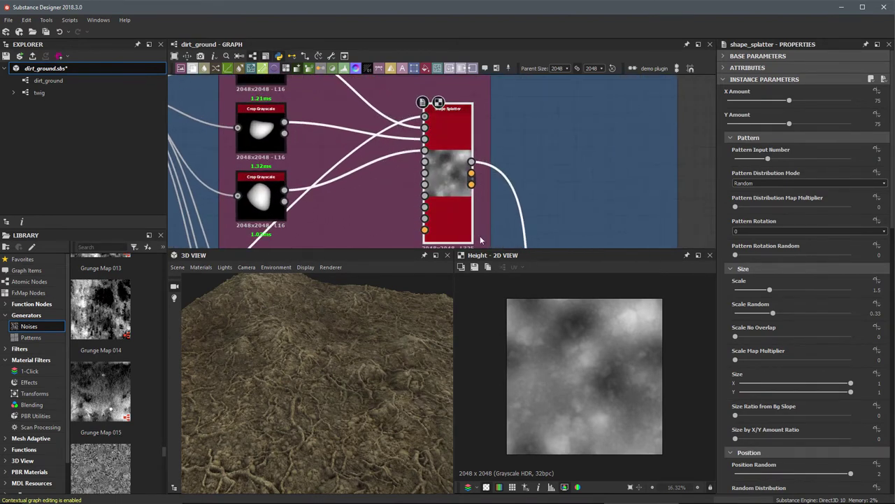
{"action": "scroll", "coordinate": [480, 240], "scroll_direction": "up", "scroll_amount": 3}
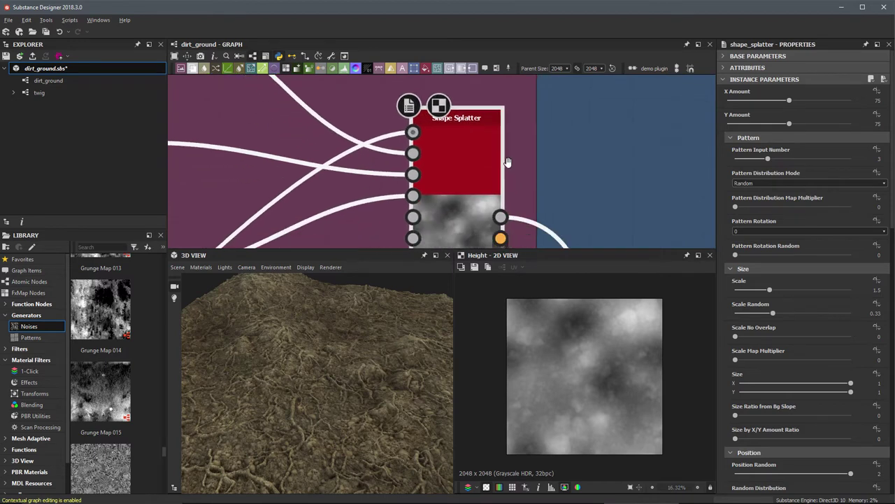
{"action": "middle_click_drag", "start_coordinate": [508, 163], "coordinate": [473, 134]}
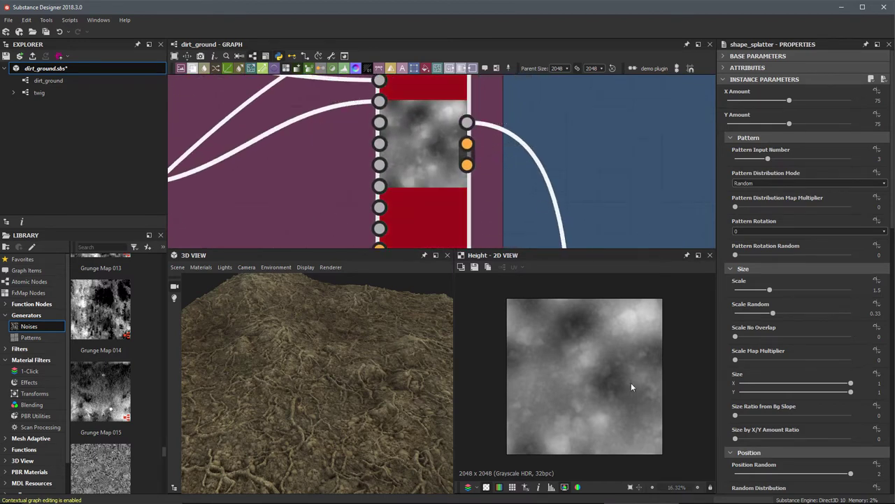
{"action": "middle_click_drag", "start_coordinate": [534, 208], "coordinate": [506, 182]}
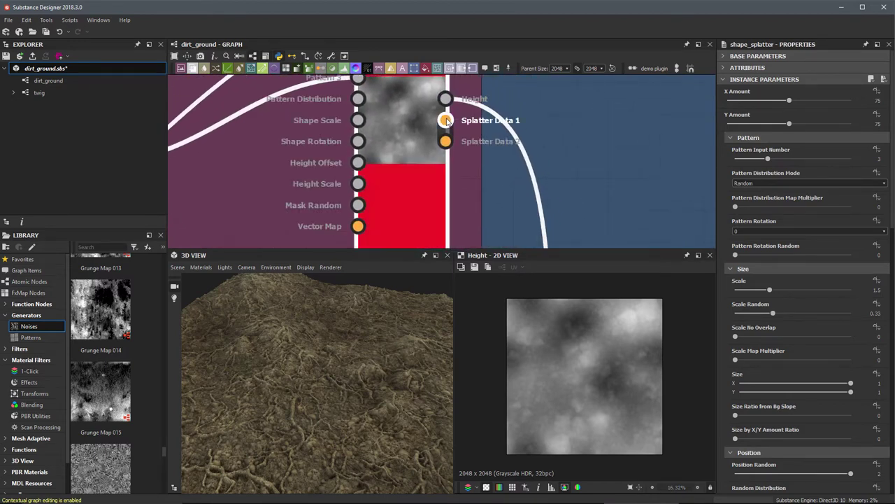
{"action": "mouse_move", "coordinate": [446, 120]}
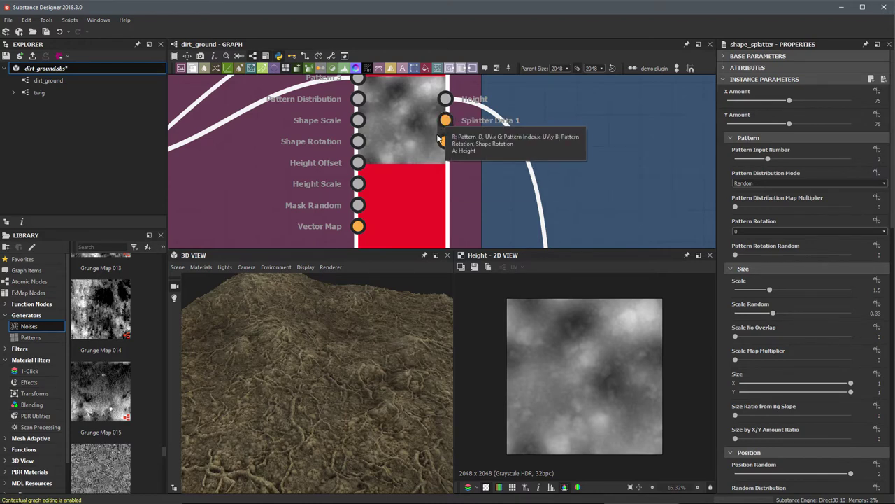
{"action": "mouse_move", "coordinate": [445, 143]}
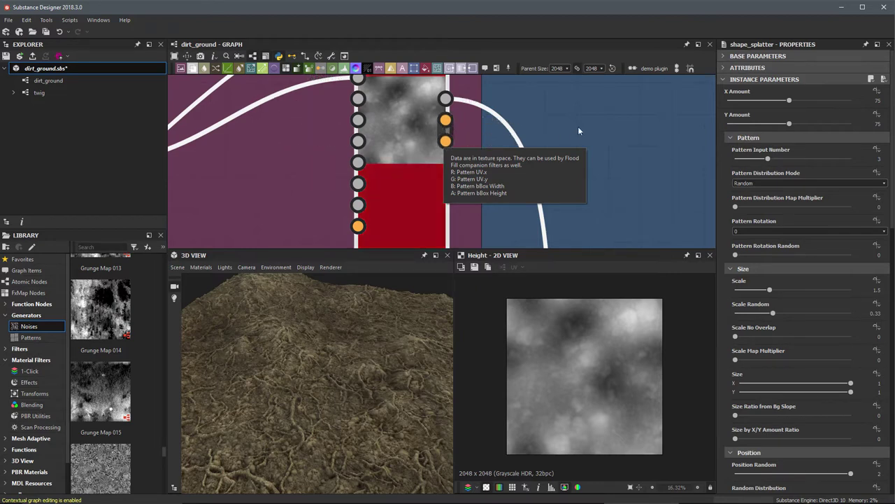
{"action": "scroll", "coordinate": [546, 140], "scroll_direction": "down", "scroll_amount": 3}
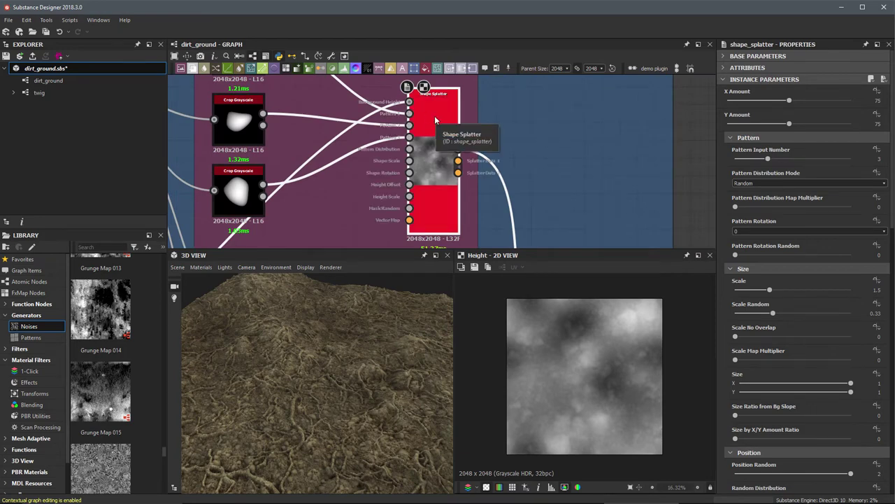
Add a Shape Splatter Blend Color node after the final Blend node of the base color chain
{"action": "scroll", "coordinate": [615, 174], "scroll_direction": "down", "scroll_amount": 7}
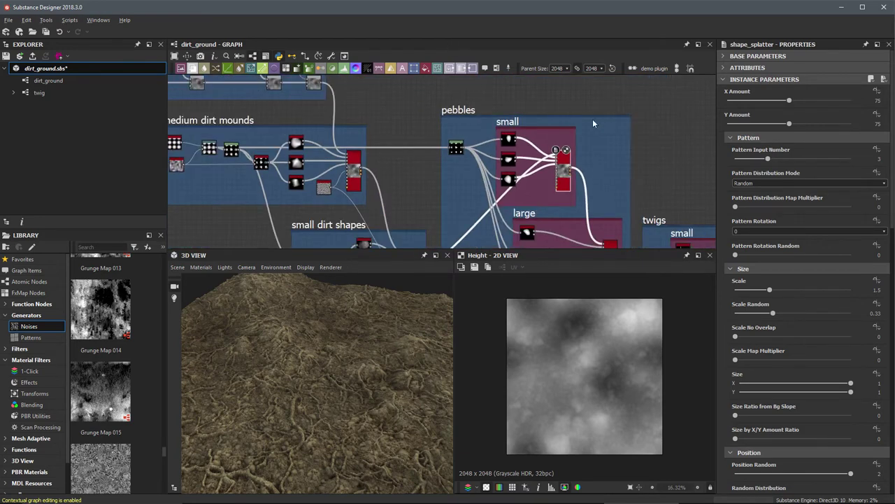
{"action": "middle_click_drag", "start_coordinate": [624, 162], "coordinate": [392, 98]}
{"action": "middle_click_drag", "start_coordinate": [507, 129], "coordinate": [293, 130]}
{"action": "scroll", "coordinate": [504, 129], "scroll_direction": "up", "scroll_amount": 4}
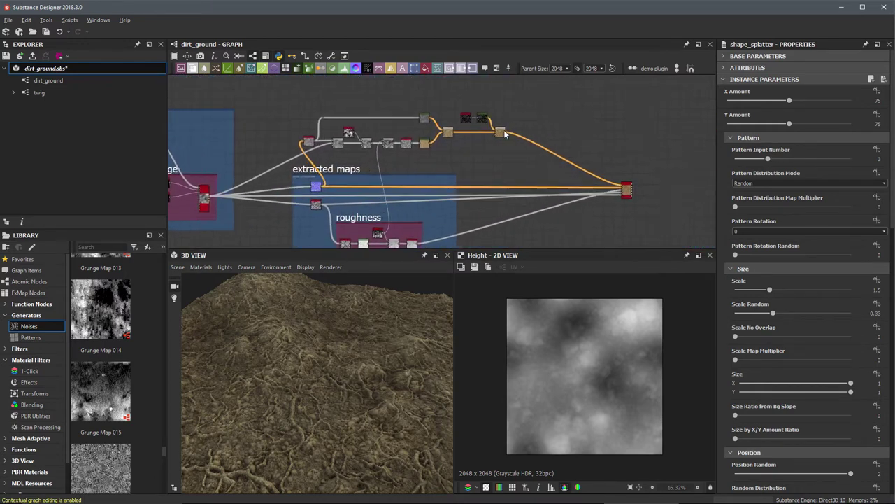
{"action": "middle_click_drag", "start_coordinate": [507, 151], "coordinate": [519, 181]}
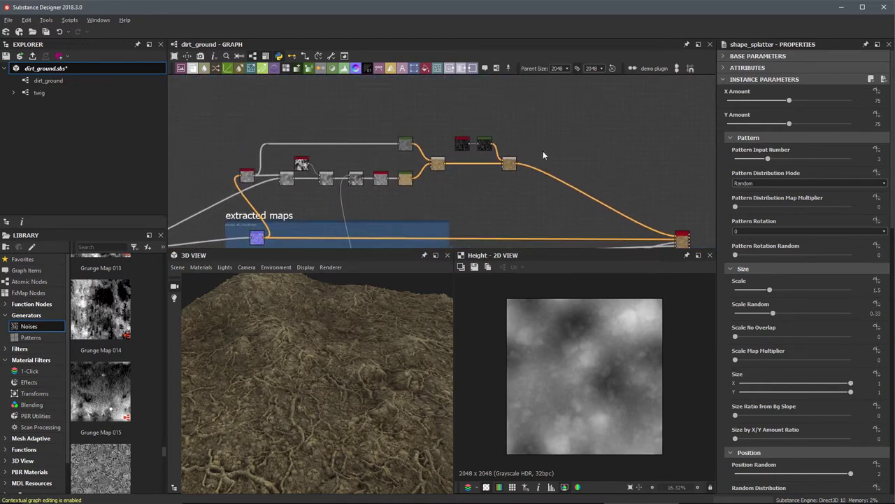
{"action": "middle_click_drag", "start_coordinate": [543, 150], "coordinate": [470, 149]}
{"action": "scroll", "coordinate": [462, 123], "scroll_direction": "up", "scroll_amount": 2}
{"action": "key", "text": "space"}
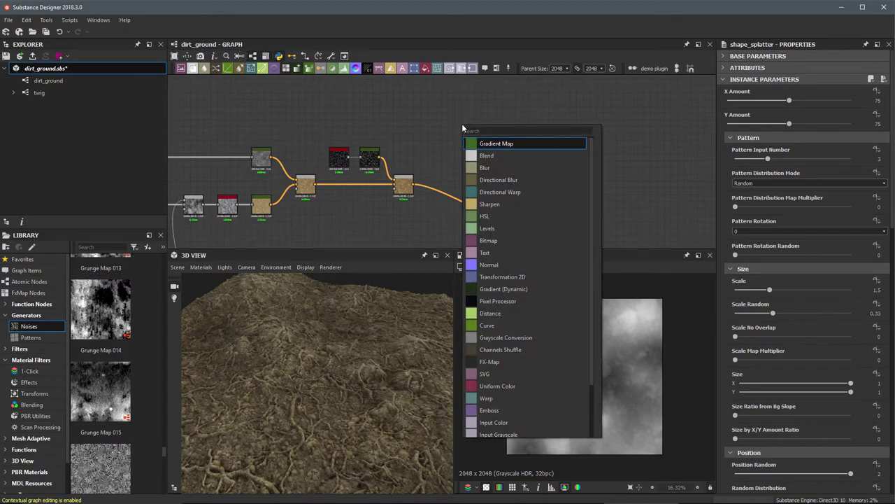
{"action": "type", "text": "Shap"}
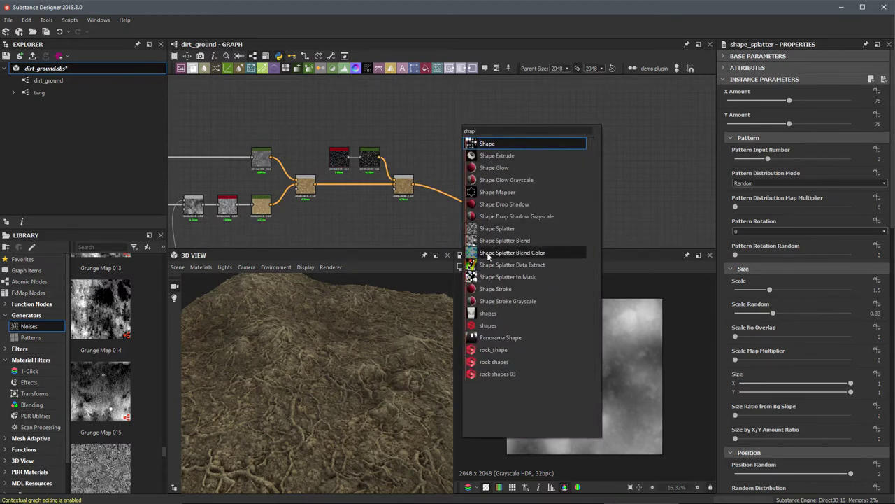
{"action": "mouse_move", "coordinate": [488, 258]}
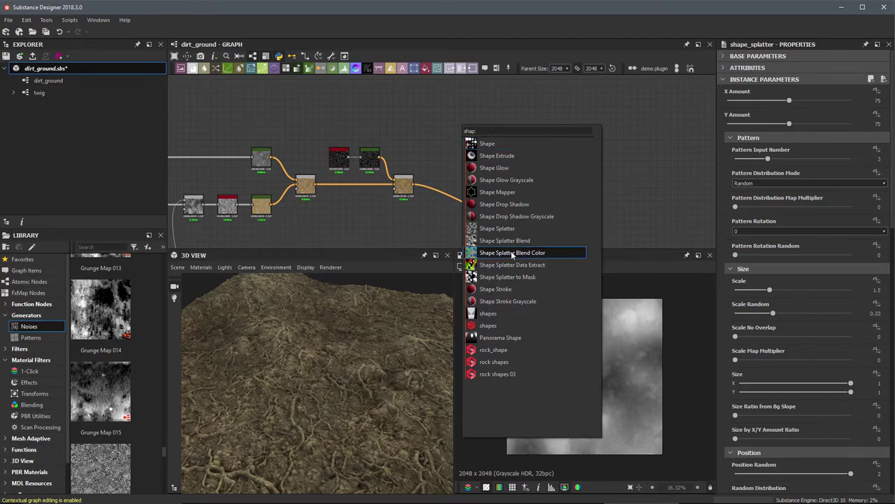
{"action": "left_click", "coordinate": [512, 255]}
{"action": "left_click_drag", "start_coordinate": [466, 130], "coordinate": [468, 172]}
Connect the final base color Blend output to the Background Color input of the Shape Splatter Blend Color node
{"action": "scroll", "coordinate": [468, 172], "scroll_direction": "up", "scroll_amount": 5}
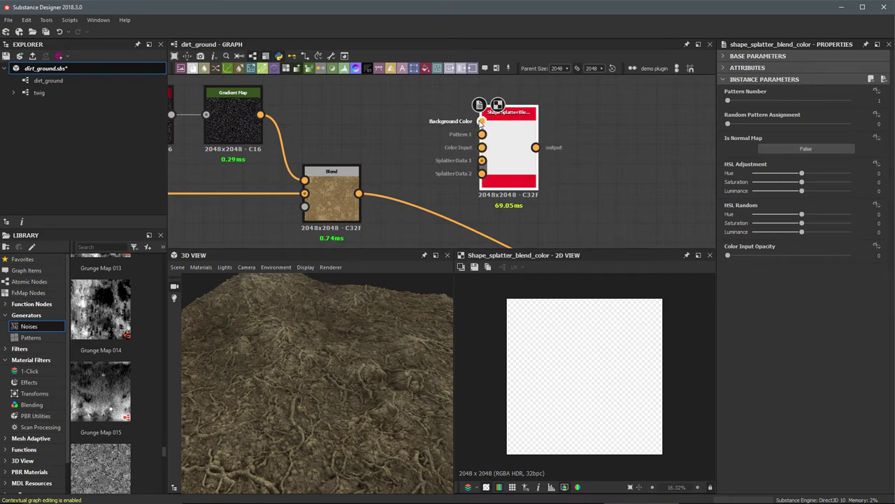
{"action": "left_click", "coordinate": [336, 191]}
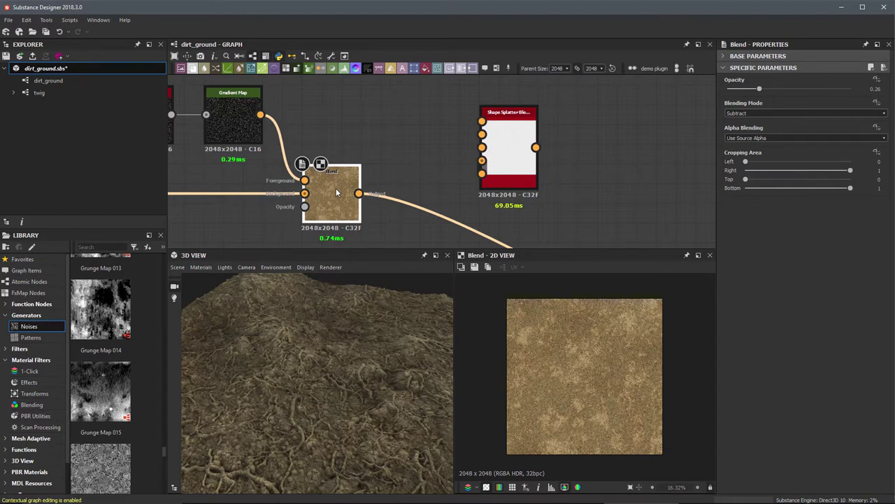
{"action": "left_click_drag", "start_coordinate": [358, 193], "coordinate": [591, 149]}
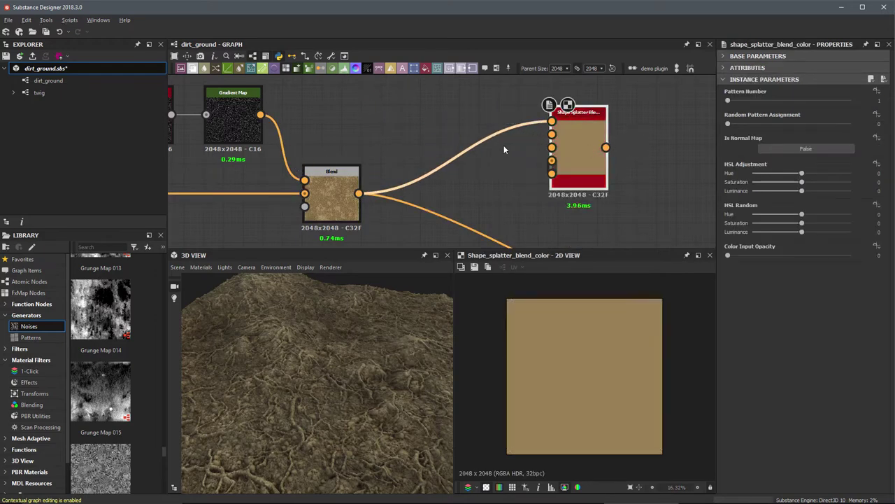
Connect the small pebbles Shape Splatter's Splatter Data 1 output to the Splatter Data 1 input of Shape Splatter Blend Color
{"action": "scroll", "coordinate": [504, 146], "scroll_direction": "up", "scroll_amount": 1}
{"action": "middle_click_drag", "start_coordinate": [511, 157], "coordinate": [486, 140]}
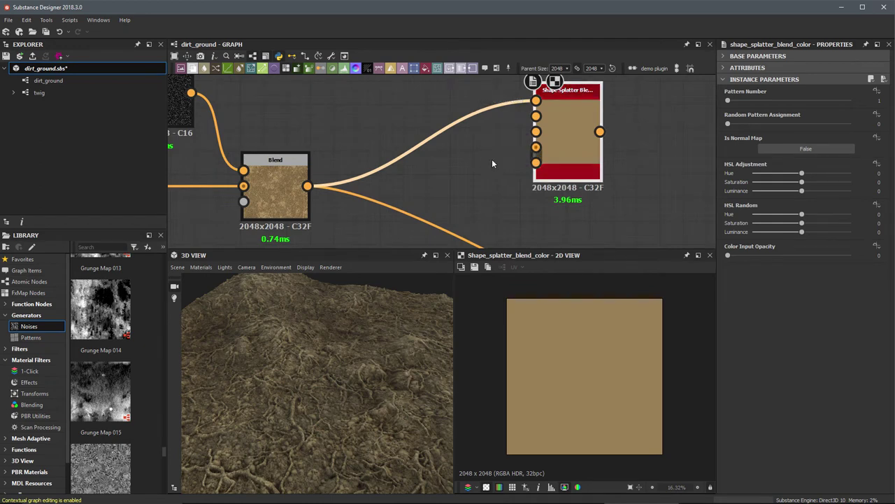
{"action": "scroll", "coordinate": [489, 164], "scroll_direction": "down", "scroll_amount": 5}
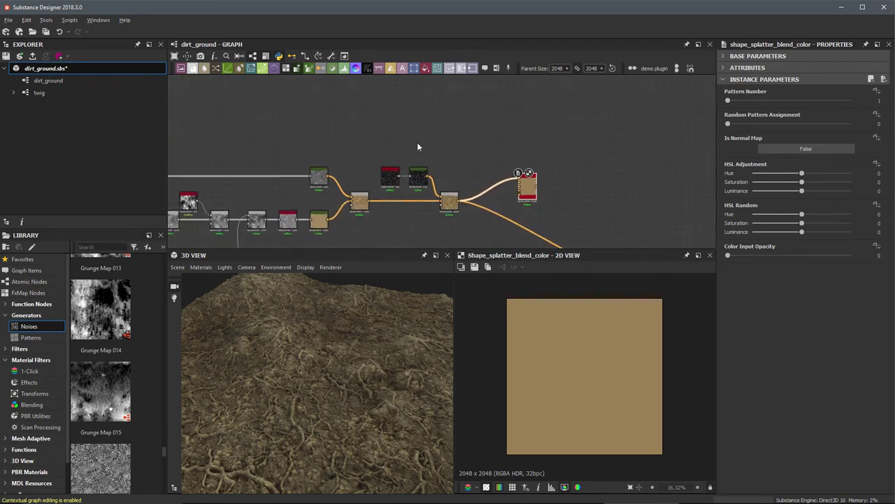
{"action": "scroll", "coordinate": [560, 161], "scroll_direction": "down", "scroll_amount": 3}
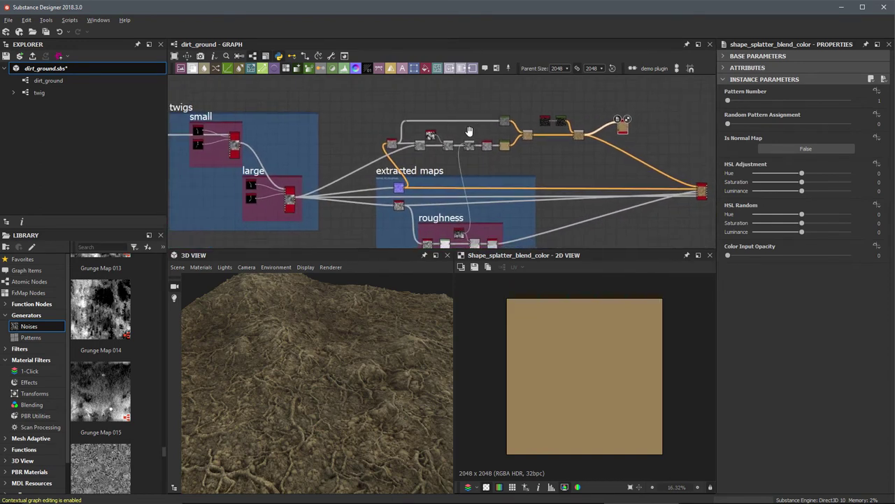
{"action": "scroll", "coordinate": [258, 132], "scroll_direction": "up", "scroll_amount": 1}
{"action": "middle_click_drag", "start_coordinate": [258, 132], "coordinate": [556, 160]}
{"action": "middle_click_drag", "start_coordinate": [398, 158], "coordinate": [398, 245]}
{"action": "scroll", "coordinate": [388, 184], "scroll_direction": "up", "scroll_amount": 3}
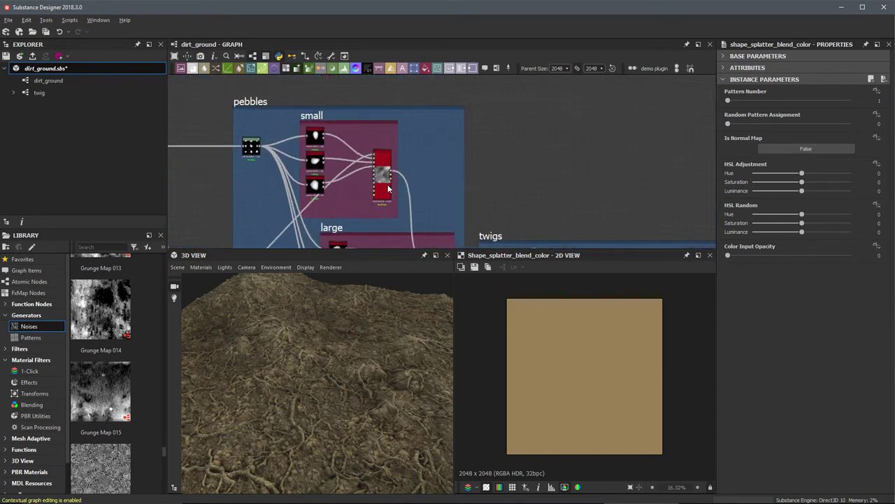
{"action": "scroll", "coordinate": [420, 203], "scroll_direction": "up", "scroll_amount": 5}
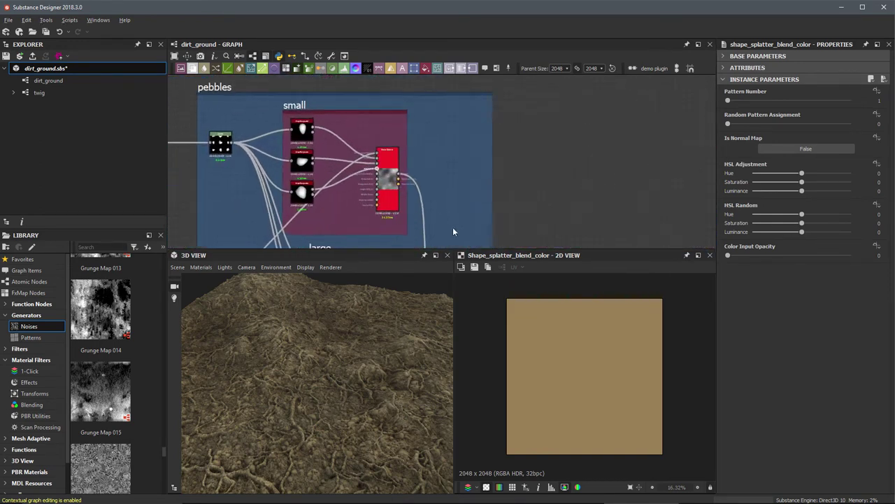
{"action": "scroll", "coordinate": [381, 160], "scroll_direction": "up", "scroll_amount": 1}
{"action": "left_click", "coordinate": [360, 156]}
{"action": "middle_click_drag", "start_coordinate": [633, 156], "coordinate": [369, 158]}
{"action": "scroll", "coordinate": [615, 191], "scroll_direction": "down", "scroll_amount": 5}
{"action": "scroll", "coordinate": [647, 169], "scroll_direction": "down", "scroll_amount": 4}
{"action": "middle_click_drag", "start_coordinate": [661, 168], "coordinate": [411, 148]}
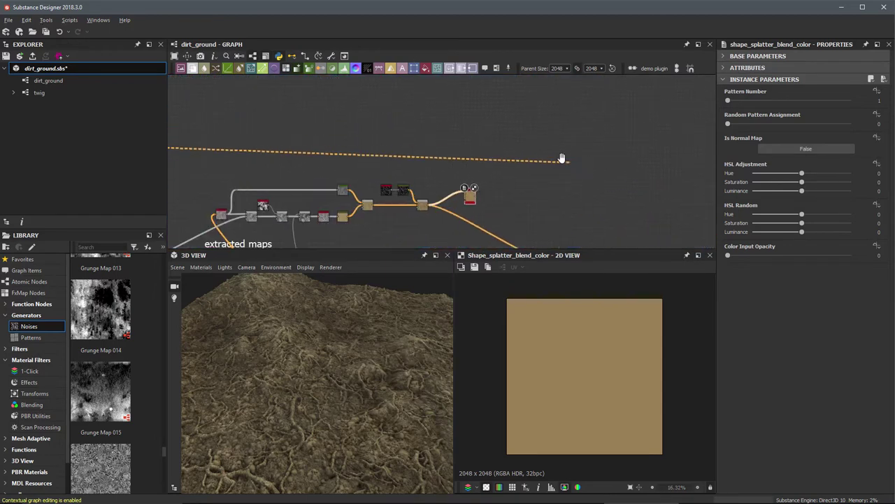
{"action": "middle_click_drag", "start_coordinate": [562, 158], "coordinate": [520, 104]}
{"action": "right_click_drag", "start_coordinate": [387, 125], "coordinate": [510, 193], "text": "alt"}
{"action": "right_click_drag", "start_coordinate": [451, 168], "coordinate": [565, 260], "text": "alt"}
{"action": "middle_click_drag", "start_coordinate": [492, 186], "coordinate": [473, 183]}
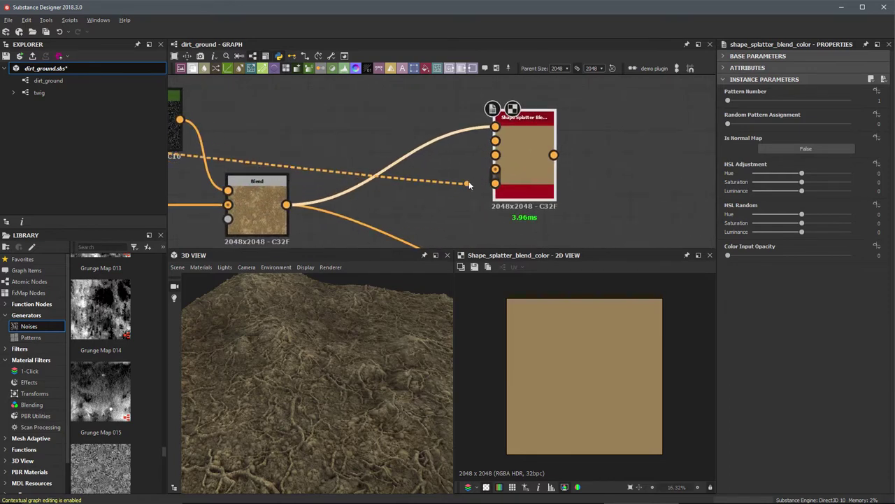
{"action": "left_click", "coordinate": [496, 170]}
Connect the small pebbles Shape Splatter's Splatter Data 2 output to the Splatter Data 2 input of Shape Splatter Blend Color
{"action": "right_click_drag", "start_coordinate": [457, 210], "coordinate": [282, 191], "text": "alt"}
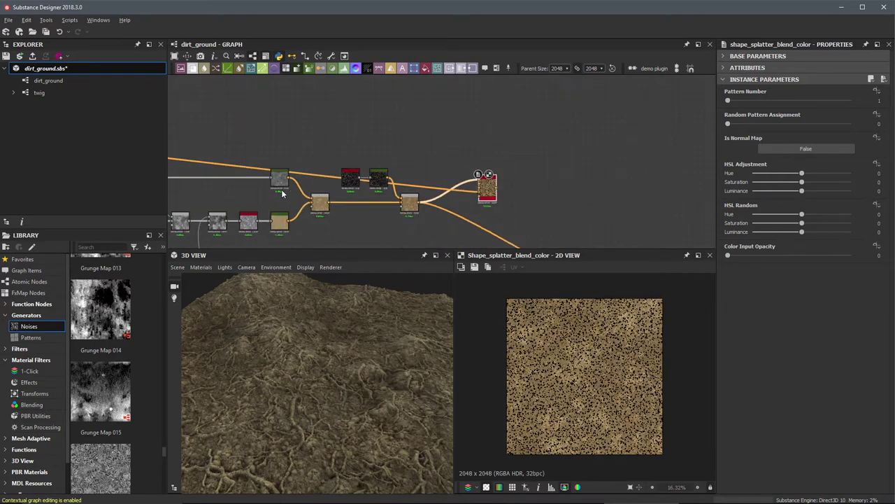
{"action": "middle_click_drag", "start_coordinate": [184, 184], "coordinate": [545, 180]}
{"action": "right_click_drag", "start_coordinate": [544, 175], "coordinate": [395, 136], "text": "alt"}
{"action": "middle_click_drag", "start_coordinate": [395, 137], "coordinate": [533, 142]}
{"action": "right_click_drag", "start_coordinate": [347, 131], "coordinate": [447, 171], "text": "alt"}
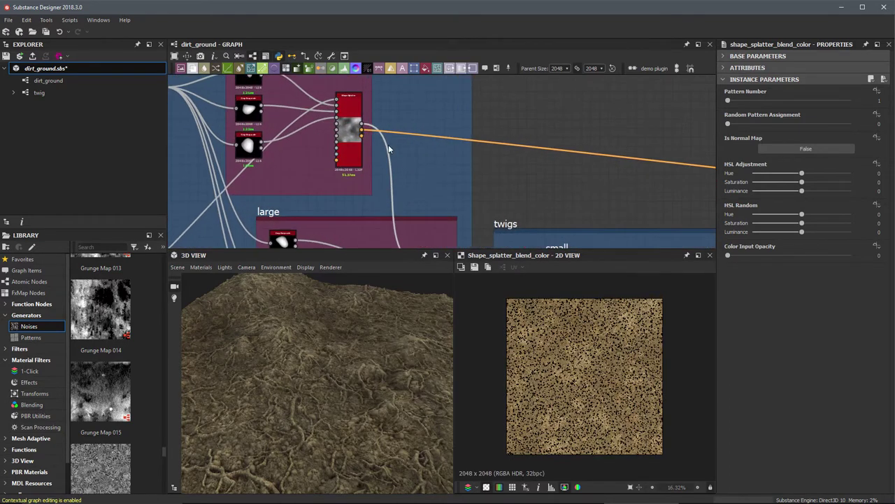
{"action": "right_click_drag", "start_coordinate": [361, 135], "coordinate": [427, 161], "text": "alt"}
{"action": "left_click", "coordinate": [367, 145]}
{"action": "right_click_drag", "start_coordinate": [583, 196], "coordinate": [413, 143], "text": "alt"}
{"action": "middle_click_drag", "start_coordinate": [574, 185], "coordinate": [381, 149]}
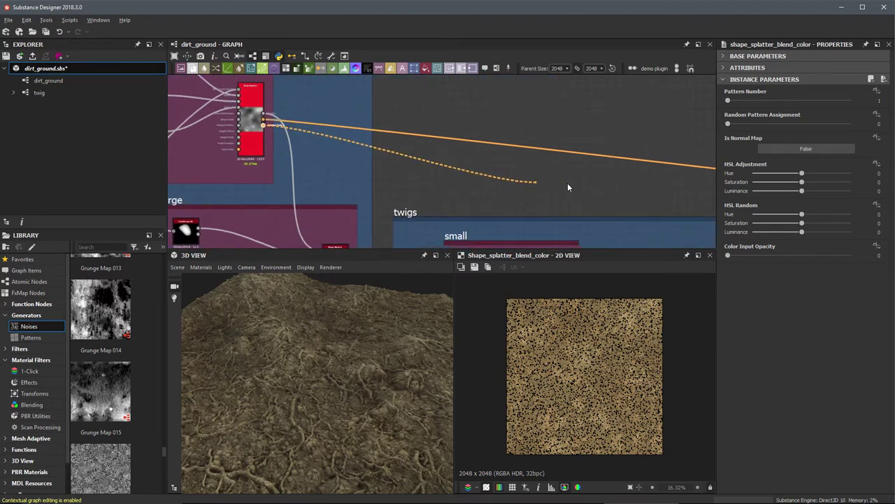
{"action": "middle_click_drag", "start_coordinate": [630, 186], "coordinate": [332, 153]}
{"action": "middle_click_drag", "start_coordinate": [602, 180], "coordinate": [412, 165]}
{"action": "middle_click_drag", "start_coordinate": [538, 162], "coordinate": [394, 134]}
{"action": "middle_click_drag", "start_coordinate": [593, 149], "coordinate": [460, 138]}
{"action": "right_click_drag", "start_coordinate": [484, 141], "coordinate": [531, 194], "text": "alt"}
{"action": "scroll", "coordinate": [499, 175], "scroll_direction": "up", "scroll_amount": 2}
{"action": "left_click_drag", "start_coordinate": [531, 198], "coordinate": [567, 191]}
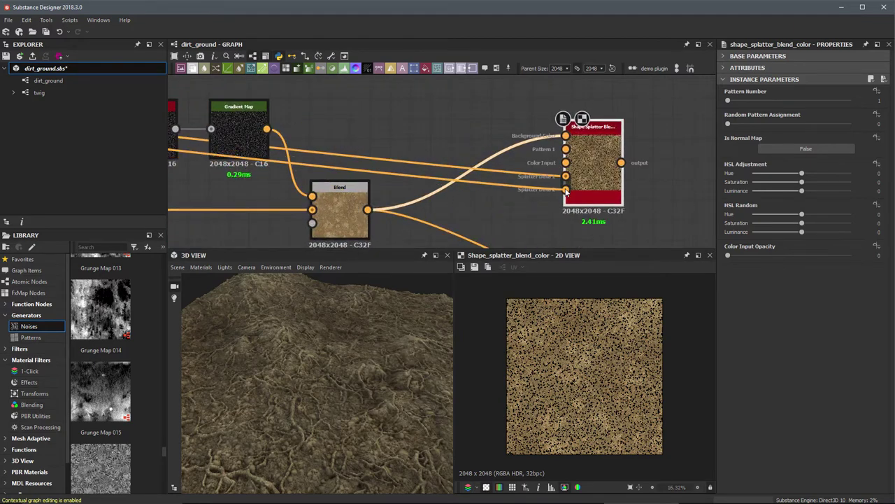
Compare the Pattern input of Shape Splatter Blend Color with the pattern inputs feeding the small pebbles Shape Splatter
{"action": "right_click_drag", "start_coordinate": [531, 211], "coordinate": [518, 191], "text": "alt"}
{"action": "key", "text": "f"}
{"action": "middle_click_drag", "start_coordinate": [431, 153], "coordinate": [557, 146]}
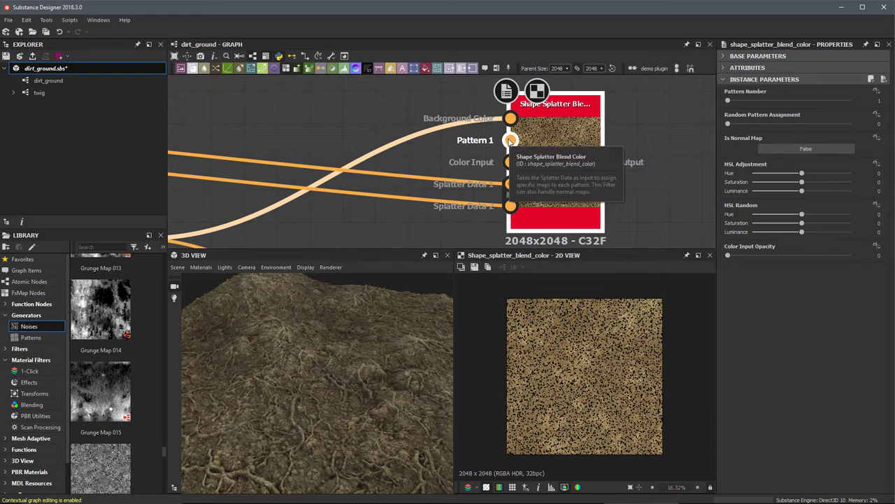
{"action": "scroll", "coordinate": [469, 170], "scroll_direction": "down", "scroll_amount": 3}
{"action": "scroll", "coordinate": [378, 156], "scroll_direction": "down", "scroll_amount": 2}
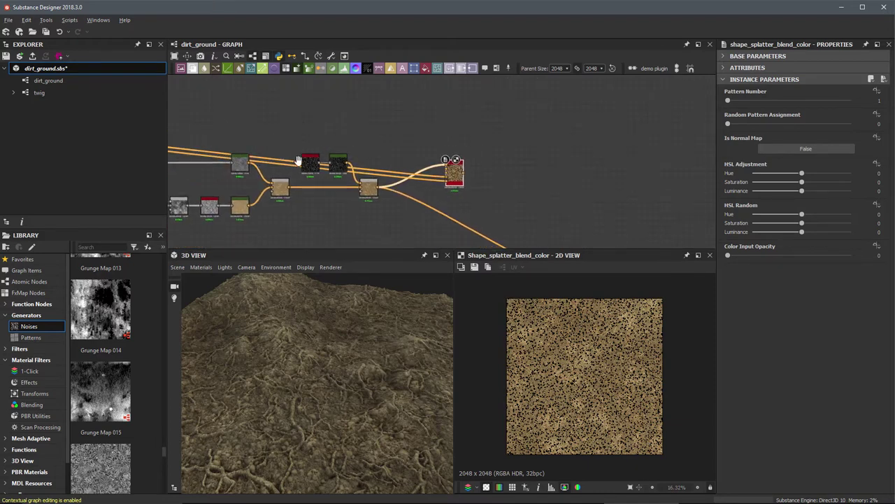
{"action": "middle_click_drag", "start_coordinate": [371, 158], "coordinate": [649, 166]}
{"action": "middle_click_drag", "start_coordinate": [322, 163], "coordinate": [544, 180]}
{"action": "middle_click_drag", "start_coordinate": [216, 147], "coordinate": [423, 161]}
{"action": "middle_click_drag", "start_coordinate": [317, 155], "coordinate": [494, 203]}
{"action": "scroll", "coordinate": [389, 126], "scroll_direction": "up", "scroll_amount": 4}
{"action": "scroll", "coordinate": [384, 131], "scroll_direction": "up", "scroll_amount": 4}
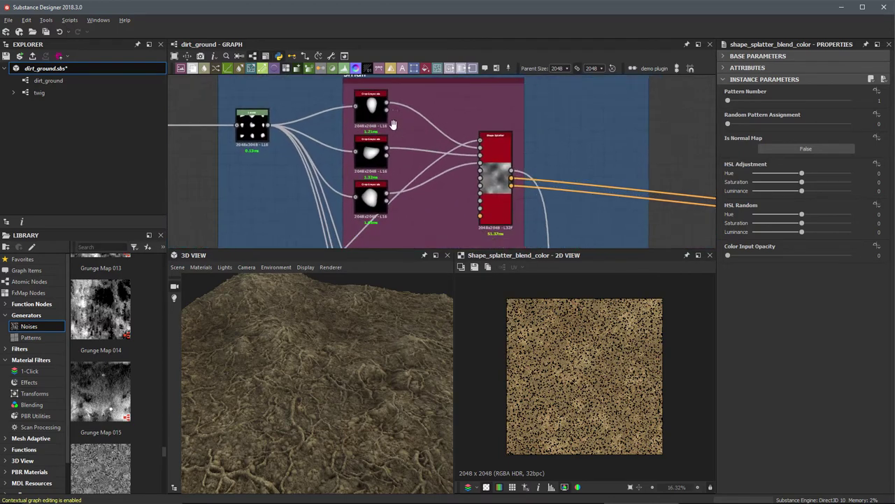
{"action": "left_click", "coordinate": [491, 131]}
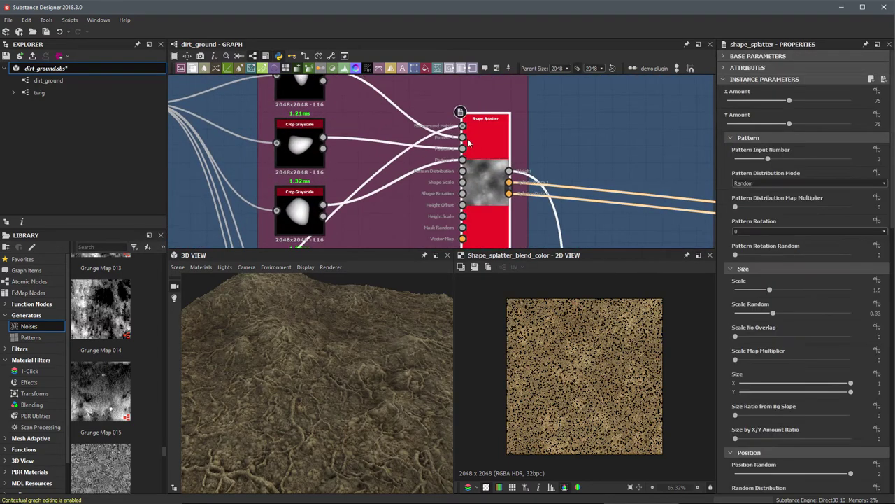
{"action": "scroll", "coordinate": [346, 157], "scroll_direction": "down", "scroll_amount": 2}
{"action": "scroll", "coordinate": [346, 158], "scroll_direction": "down", "scroll_amount": 1}
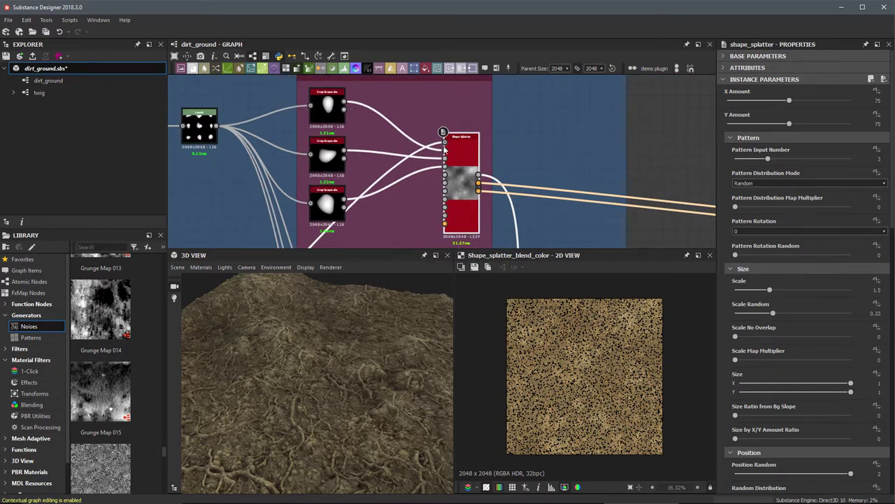
Set the Pattern Number of the Shape Splatter Blend Color node to 3
{"action": "scroll", "coordinate": [620, 190], "scroll_direction": "down", "scroll_amount": 5}
{"action": "middle_click_drag", "start_coordinate": [620, 189], "coordinate": [370, 149]}
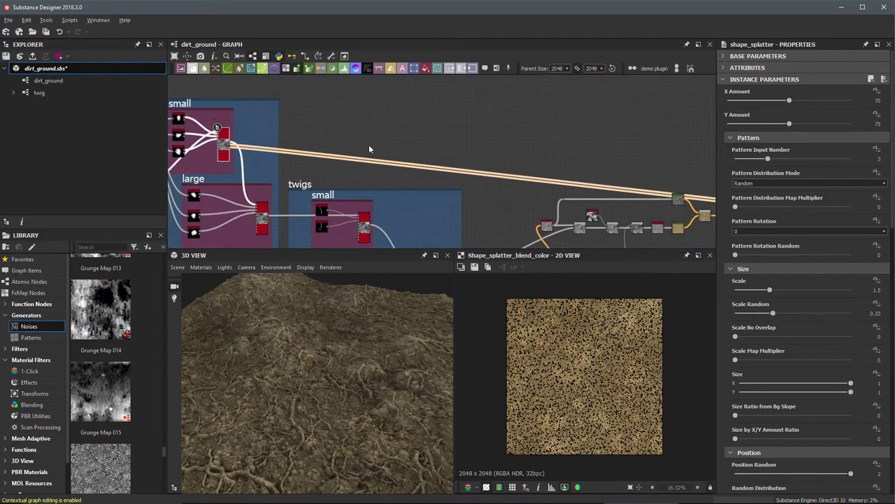
{"action": "middle_click_drag", "start_coordinate": [483, 139], "coordinate": [322, 102]}
{"action": "middle_click_drag", "start_coordinate": [670, 166], "coordinate": [473, 146]}
{"action": "scroll", "coordinate": [462, 132], "scroll_direction": "up", "scroll_amount": 6}
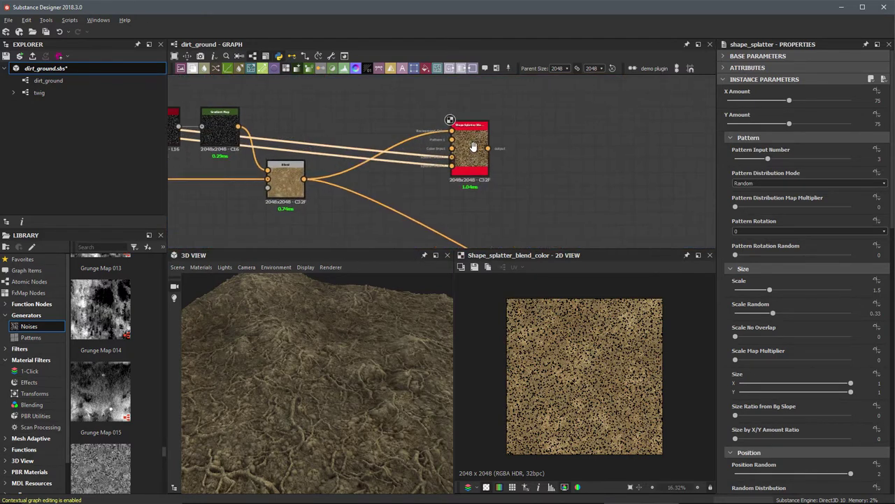
{"action": "scroll", "coordinate": [473, 147], "scroll_direction": "up", "scroll_amount": 3}
{"action": "left_click", "coordinate": [473, 128]}
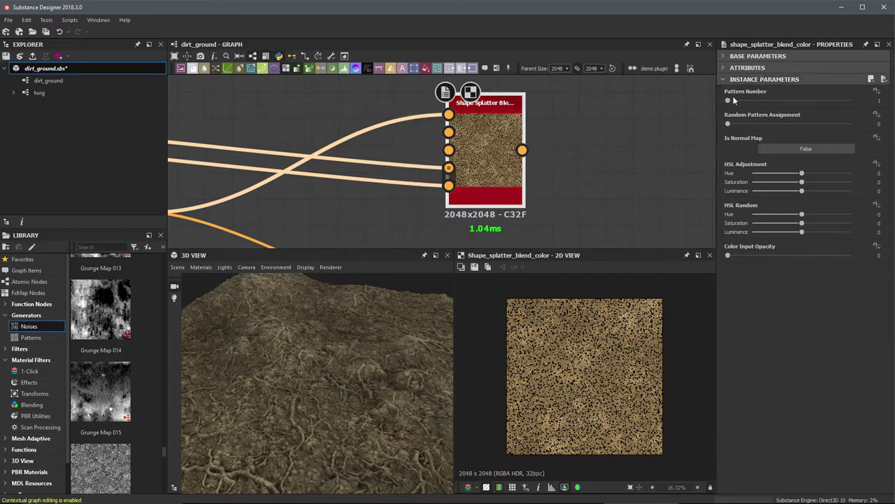
{"action": "left_click_drag", "start_coordinate": [732, 103], "coordinate": [760, 100]}
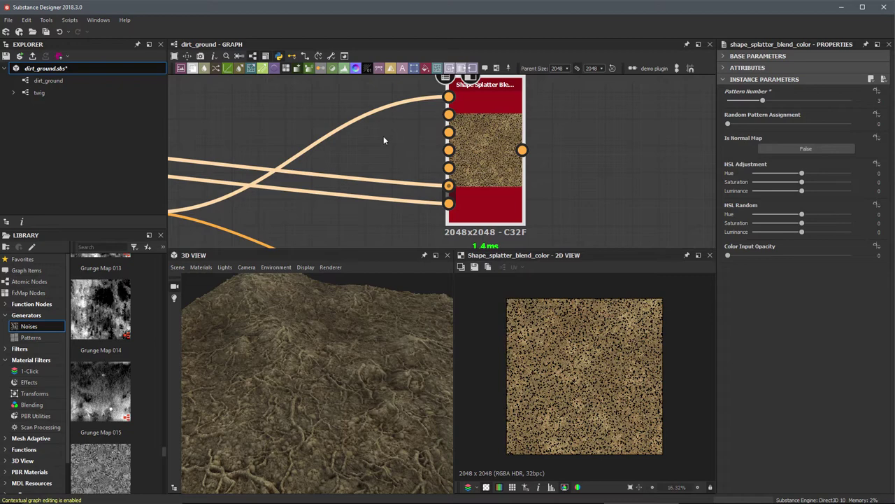
Add a Clouds 2 noise node in the empty graph area above the base color nodes
{"action": "scroll", "coordinate": [388, 153], "scroll_direction": "down", "scroll_amount": 2}
{"action": "middle_click_drag", "start_coordinate": [359, 123], "coordinate": [491, 149]}
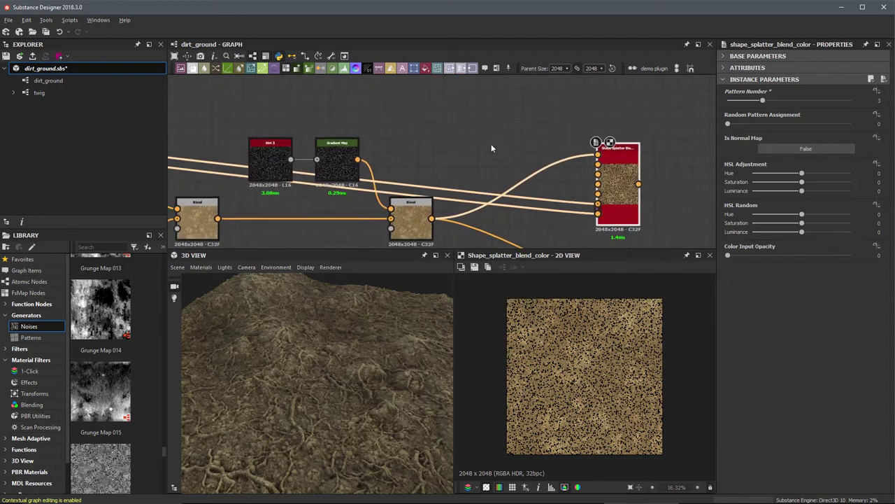
{"action": "scroll", "coordinate": [491, 147], "scroll_direction": "down", "scroll_amount": 1}
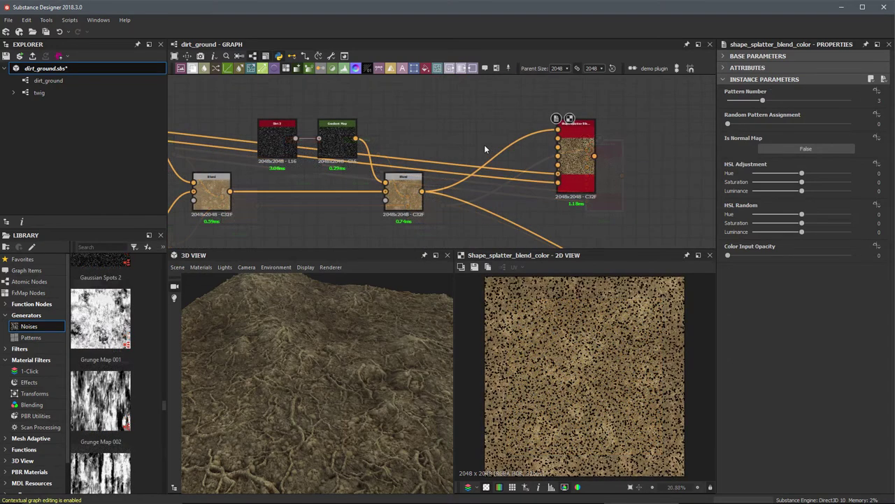
{"action": "scroll", "coordinate": [468, 119], "scroll_direction": "up", "scroll_amount": 1}
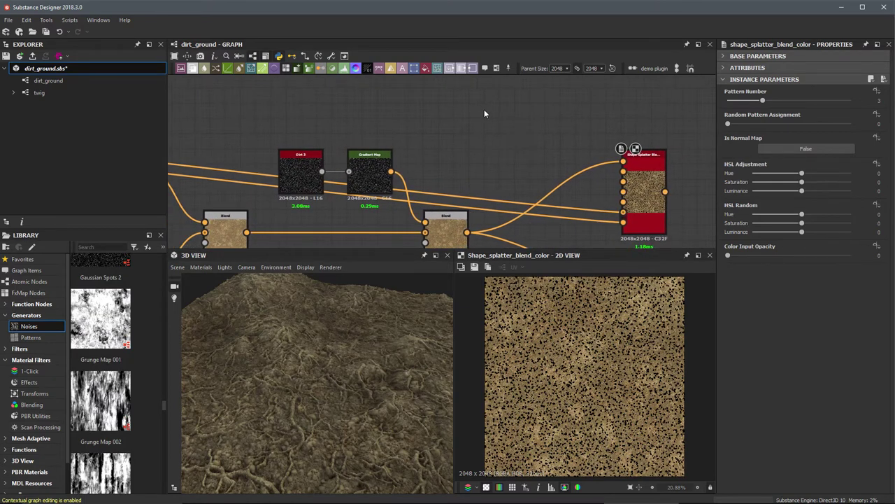
{"action": "key", "text": "space"}
{"action": "type", "text": "clou"}
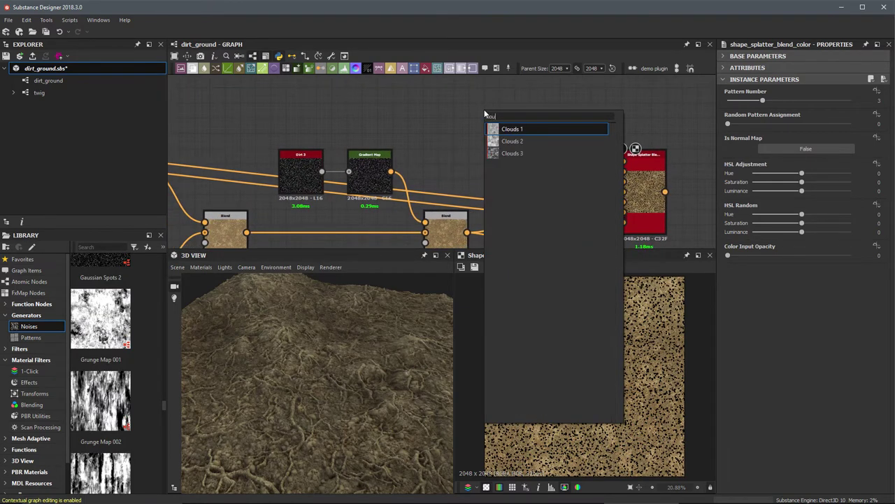
{"action": "left_click", "coordinate": [513, 142]}
{"action": "middle_click_drag", "start_coordinate": [488, 121], "coordinate": [449, 135]}
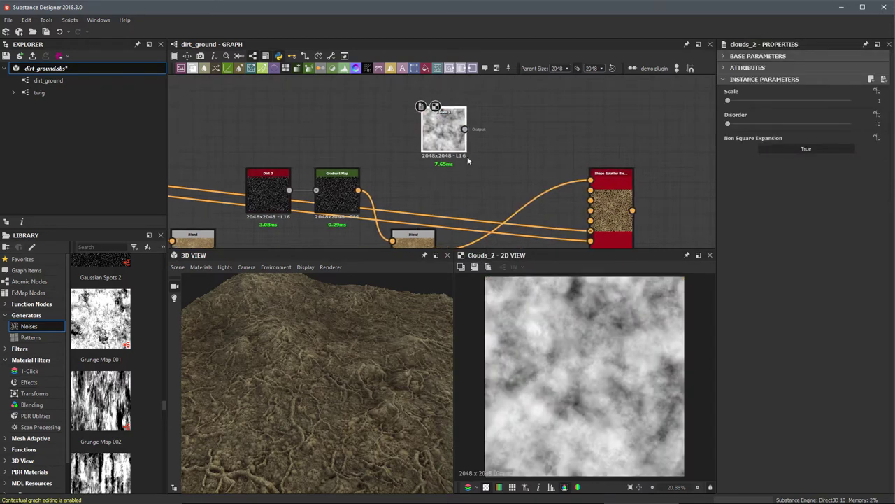
{"action": "left_click_drag", "start_coordinate": [445, 129], "coordinate": [416, 114]}
{"action": "scroll", "coordinate": [489, 153], "scroll_direction": "down", "scroll_amount": 2}
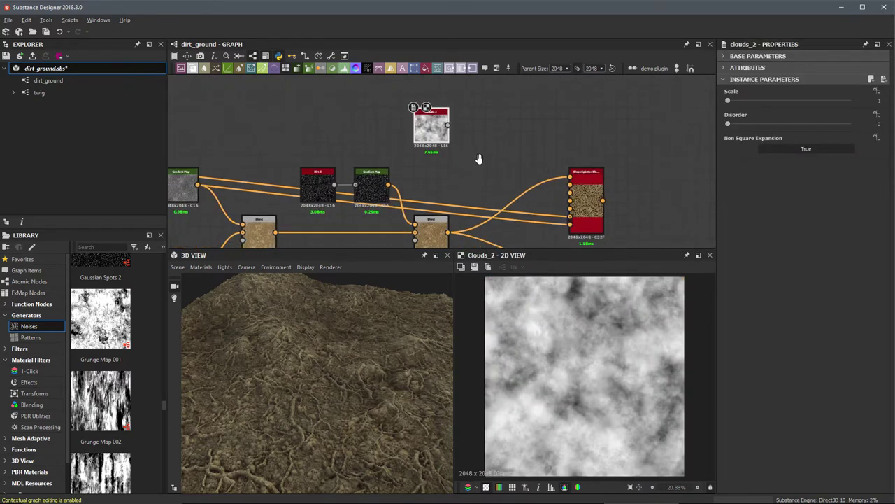
{"action": "middle_click_drag", "start_coordinate": [479, 158], "coordinate": [477, 150]}
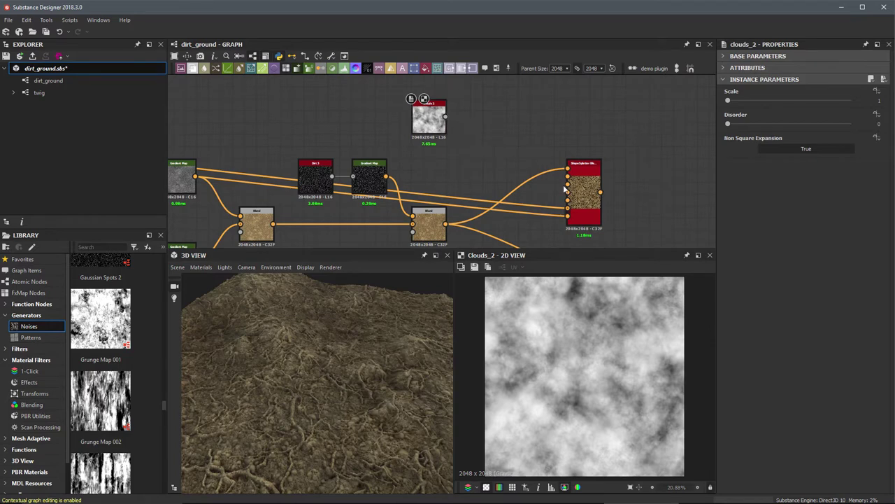
Add a Blend node beside Clouds 2 and connect the Clouds 2 output to its Background input
{"action": "key", "text": "space"}
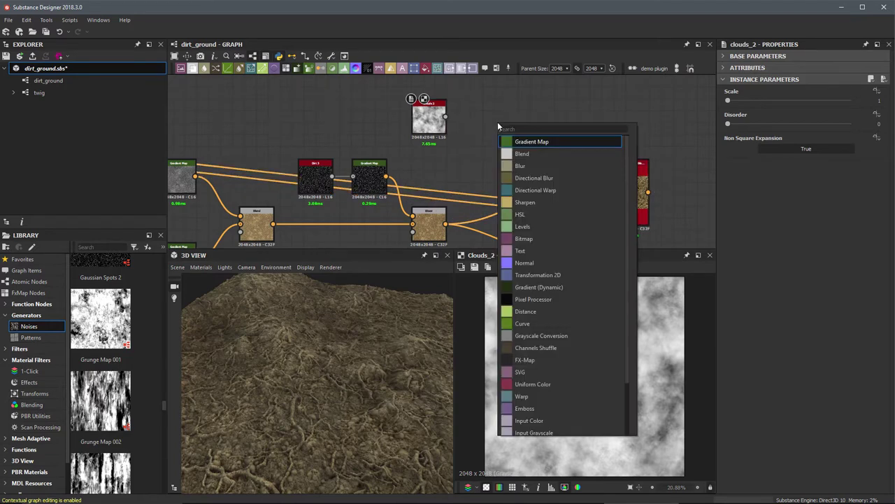
{"action": "key", "text": "Down"}
{"action": "key", "text": "Return"}
{"action": "middle_click_drag", "start_coordinate": [449, 118], "coordinate": [440, 150]}
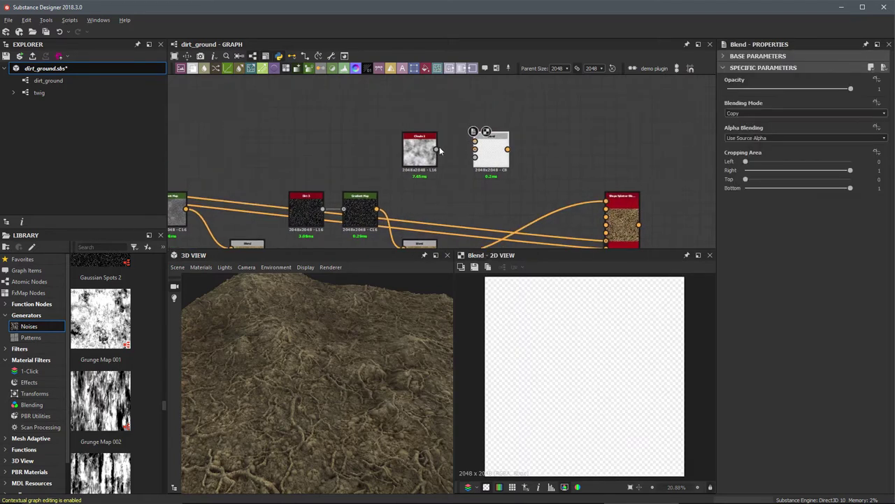
{"action": "scroll", "coordinate": [439, 150], "scroll_direction": "up", "scroll_amount": 1}
{"action": "left_click_drag", "start_coordinate": [436, 150], "coordinate": [511, 150]}
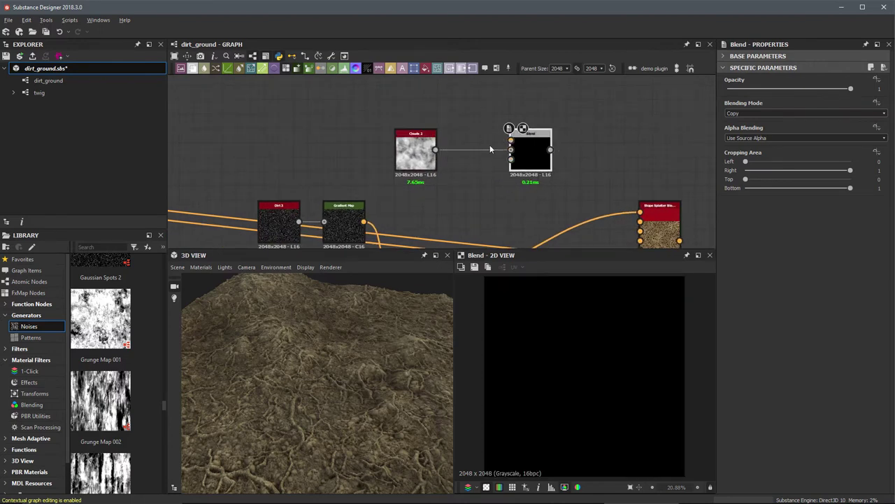
Connect the Grunge Map 015 output from the roughness frame to the Foreground input of the new Blend node
{"action": "scroll", "coordinate": [508, 199], "scroll_direction": "down", "scroll_amount": 3}
{"action": "middle_click_drag", "start_coordinate": [494, 223], "coordinate": [511, 131]}
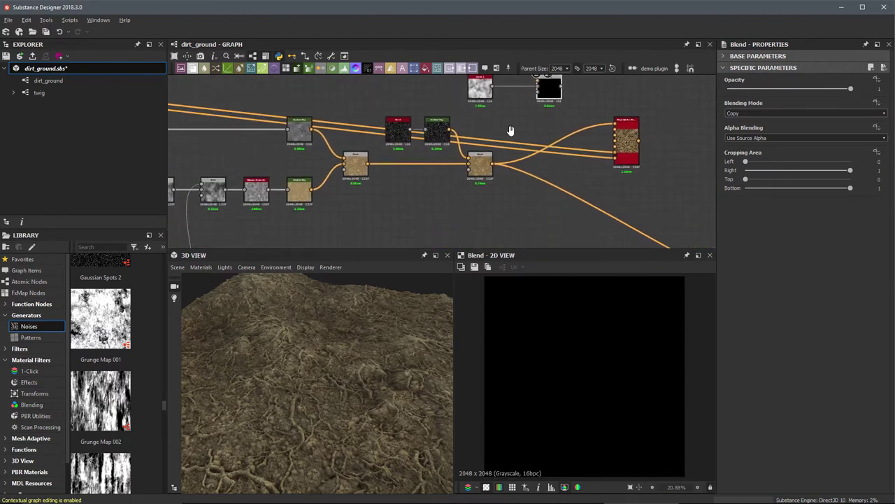
{"action": "scroll", "coordinate": [511, 131], "scroll_direction": "down", "scroll_amount": 2}
{"action": "middle_click_drag", "start_coordinate": [487, 182], "coordinate": [510, 81]}
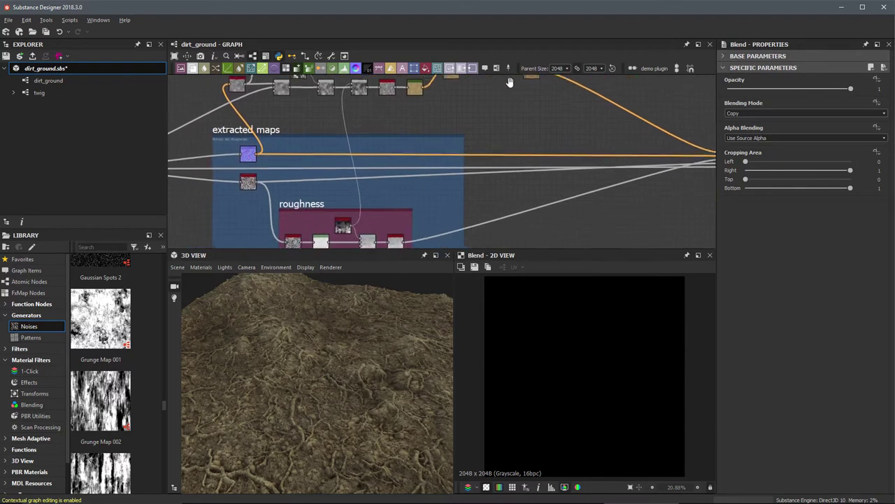
{"action": "scroll", "coordinate": [336, 175], "scroll_direction": "up", "scroll_amount": 4}
{"action": "left_click", "coordinate": [440, 204]}
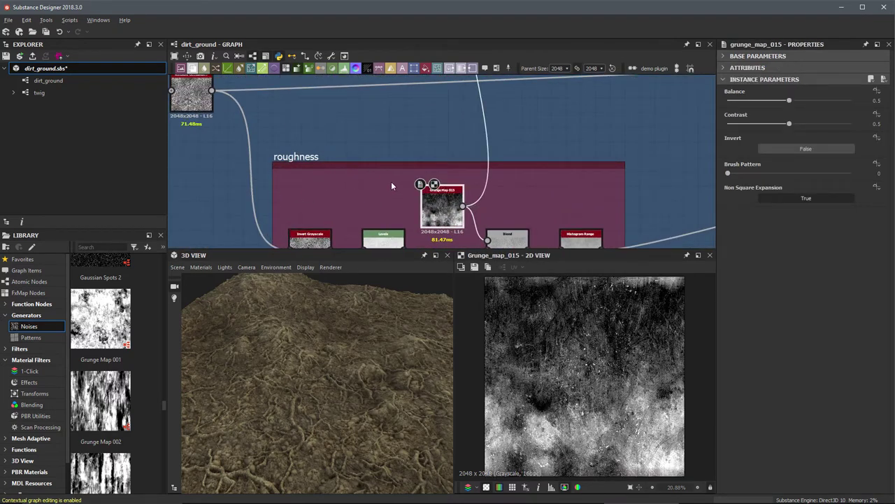
{"action": "scroll", "coordinate": [479, 205], "scroll_direction": "down", "scroll_amount": 2}
{"action": "middle_click_drag", "start_coordinate": [497, 172], "coordinate": [445, 195]}
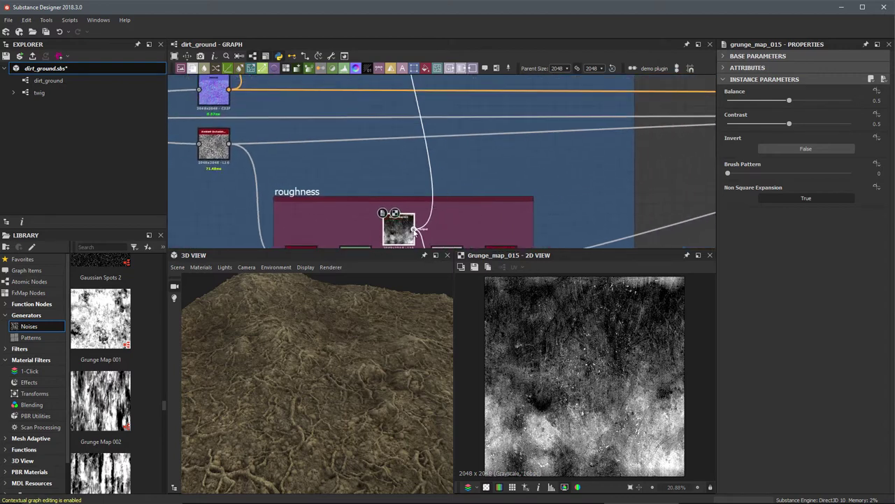
{"action": "middle_click_drag", "start_coordinate": [570, 128], "coordinate": [470, 343]}
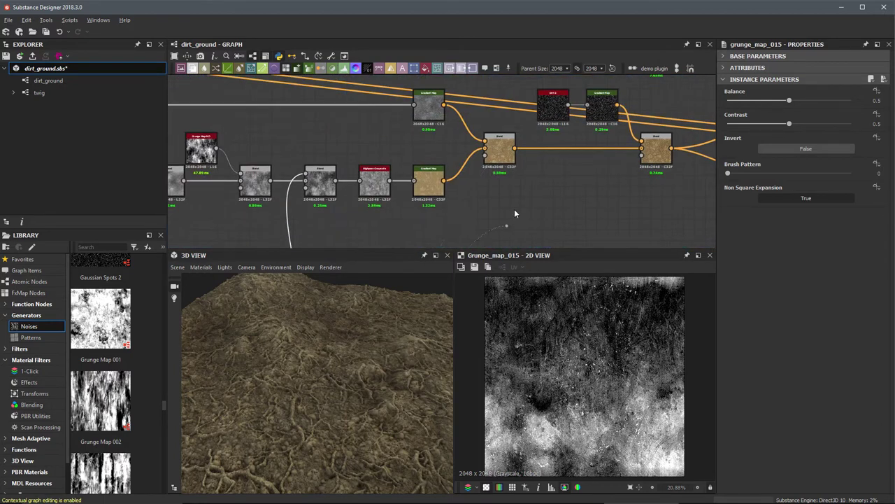
{"action": "middle_click_drag", "start_coordinate": [528, 132], "coordinate": [250, 238]}
{"action": "scroll", "coordinate": [441, 160], "scroll_direction": "up", "scroll_amount": 3}
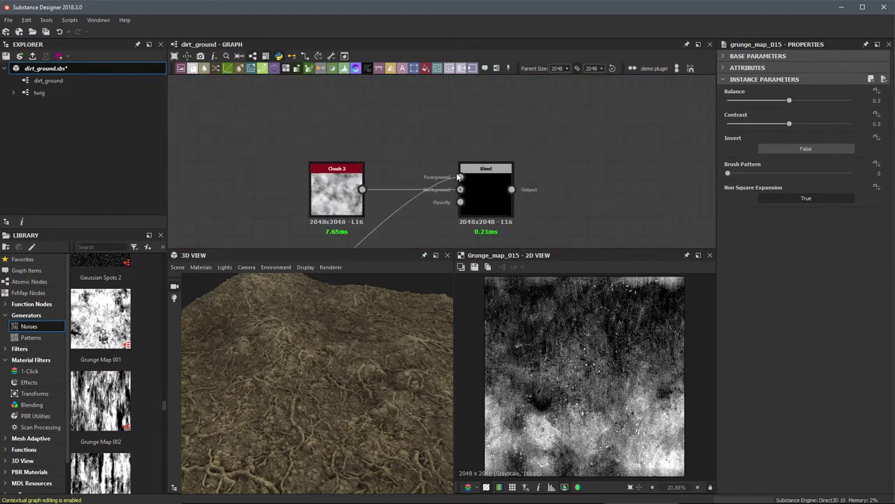
Set the opacity of the Blend node mixing Clouds 2 and Grunge Map 015 to 0.52
{"action": "double_click", "coordinate": [482, 203]}
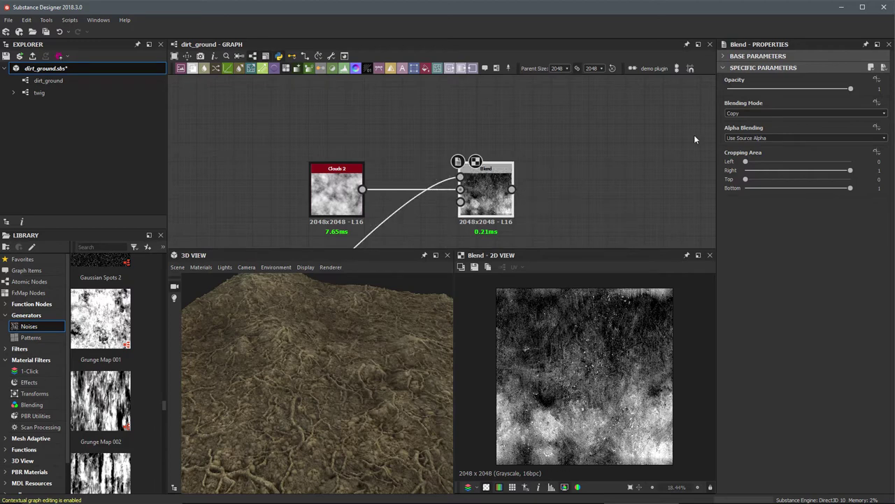
{"action": "left_click_drag", "start_coordinate": [828, 89], "coordinate": [791, 92]}
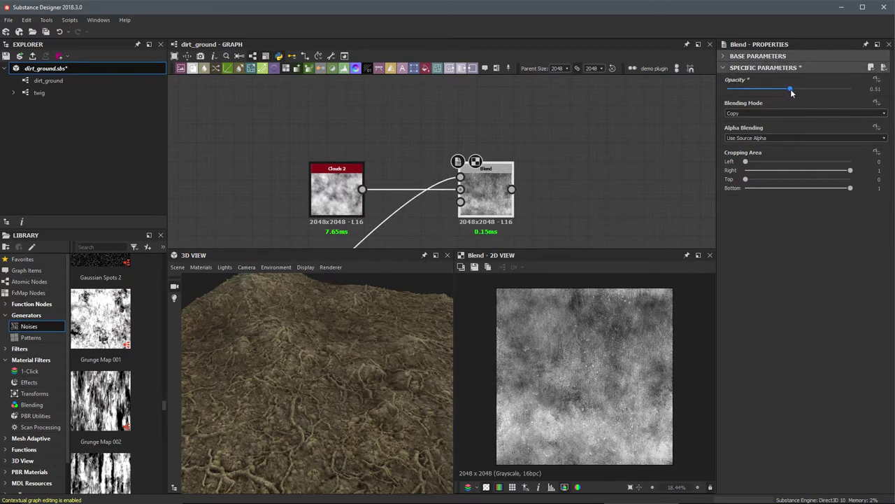
{"action": "scroll", "coordinate": [612, 339], "scroll_direction": "up", "scroll_amount": 1}
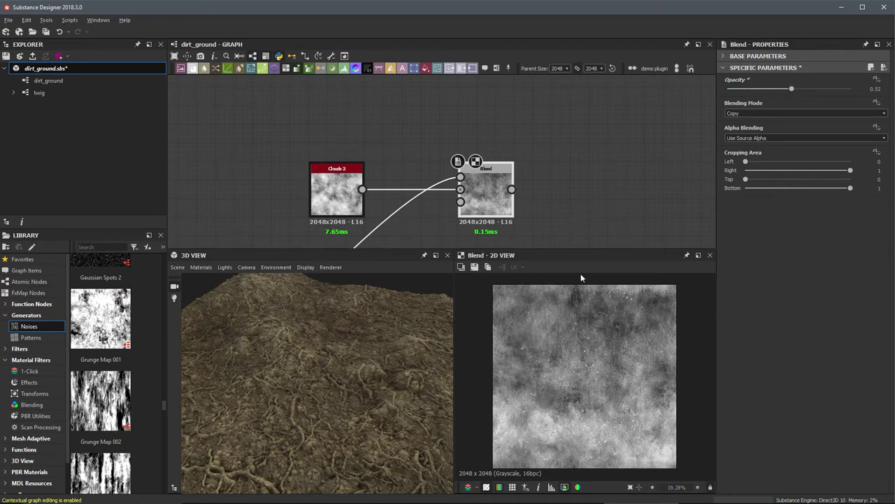
Add a Highpass Grayscale node after the clouds and grunge Blend, connect the Blend output to it, and inspect the filtered texture
{"action": "middle_click_drag", "start_coordinate": [580, 186], "coordinate": [465, 150]}
{"action": "key", "text": "space"}
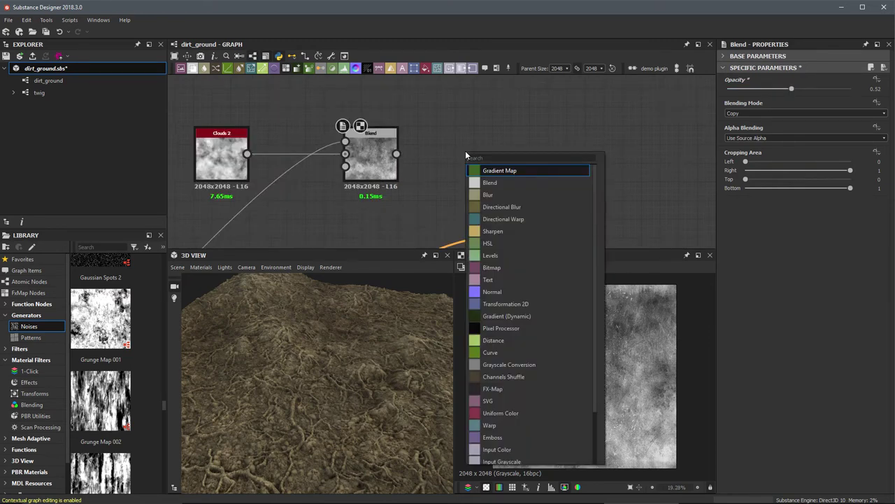
{"action": "type", "text": "high"}
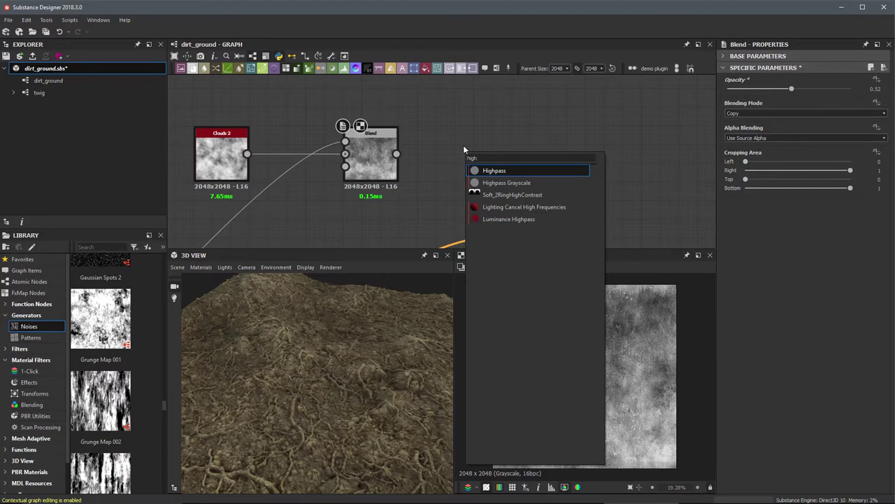
{"action": "left_click", "coordinate": [493, 183]}
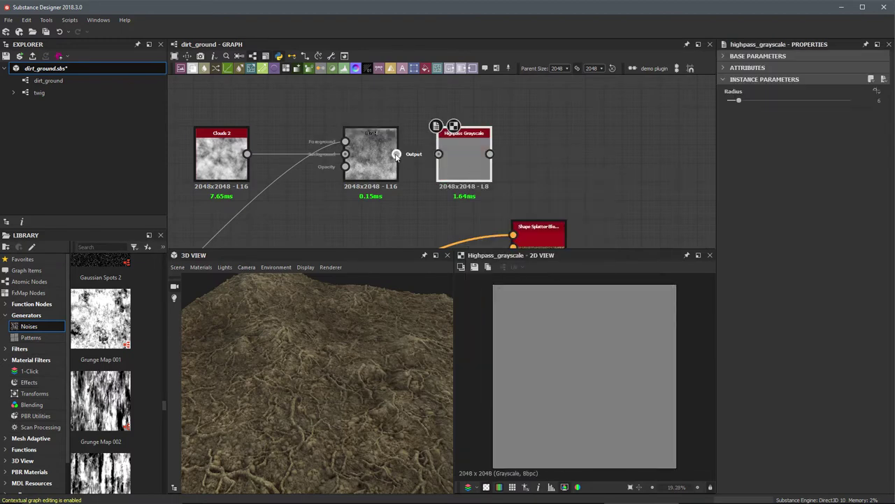
{"action": "left_click_drag", "start_coordinate": [396, 155], "coordinate": [439, 154]}
{"action": "scroll", "coordinate": [608, 357], "scroll_direction": "up", "scroll_amount": 4}
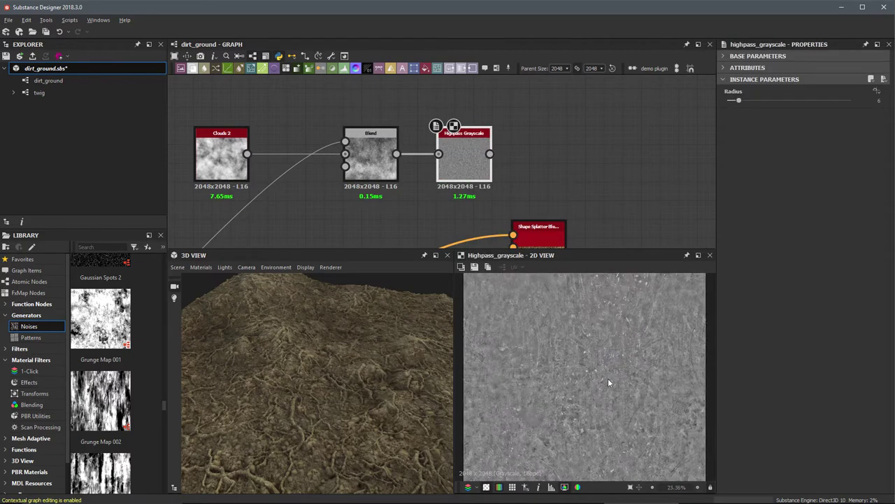
{"action": "middle_click_drag", "start_coordinate": [608, 377], "coordinate": [616, 397]}
{"action": "scroll", "coordinate": [556, 348], "scroll_direction": "down", "scroll_amount": 3}
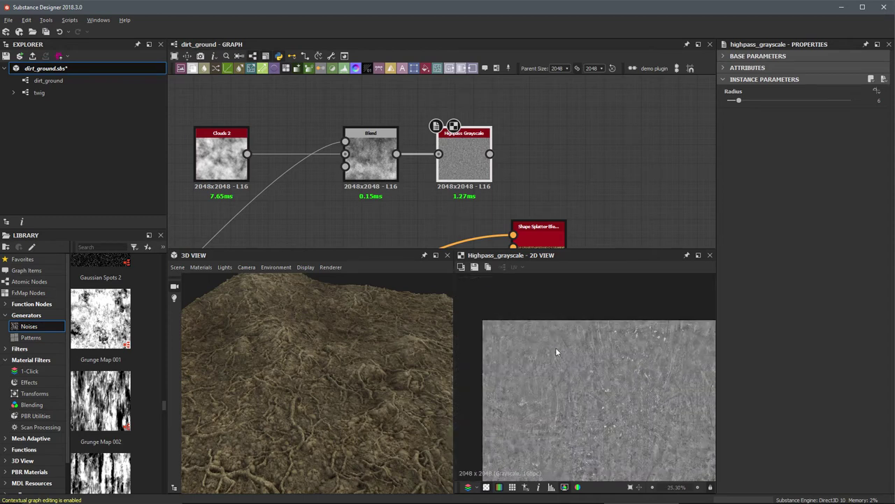
Compare the Blend texture with its Highpass Grayscale version and set the Highpass radius to 11.11
{"action": "double_click", "coordinate": [371, 158]}
{"action": "scroll", "coordinate": [599, 330], "scroll_direction": "up", "scroll_amount": 1}
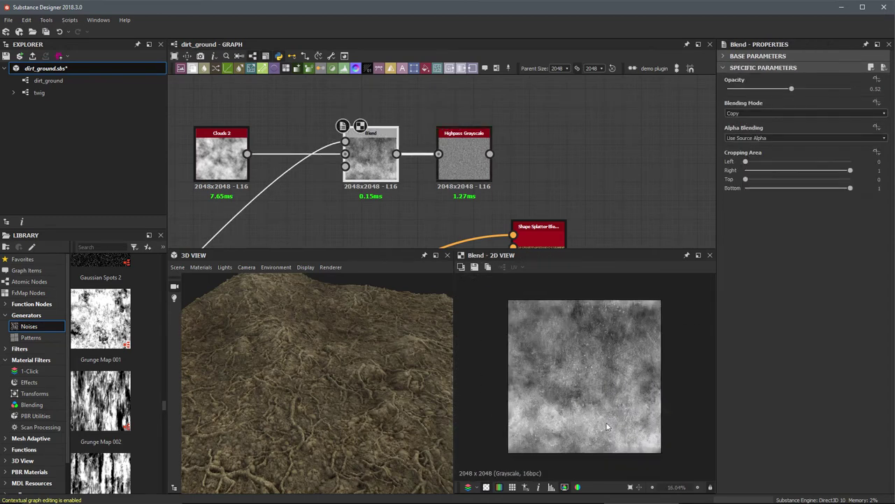
{"action": "double_click", "coordinate": [464, 158]}
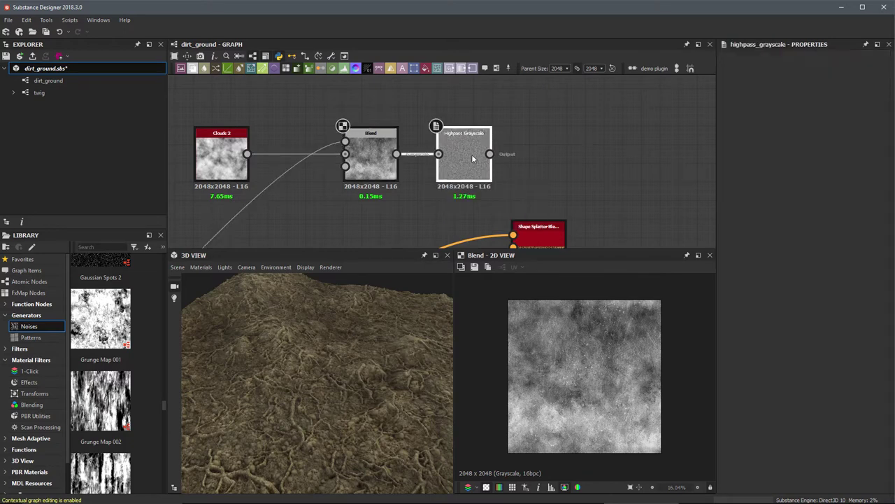
{"action": "scroll", "coordinate": [601, 363], "scroll_direction": "up", "scroll_amount": 2}
{"action": "scroll", "coordinate": [617, 331], "scroll_direction": "up", "scroll_amount": 1}
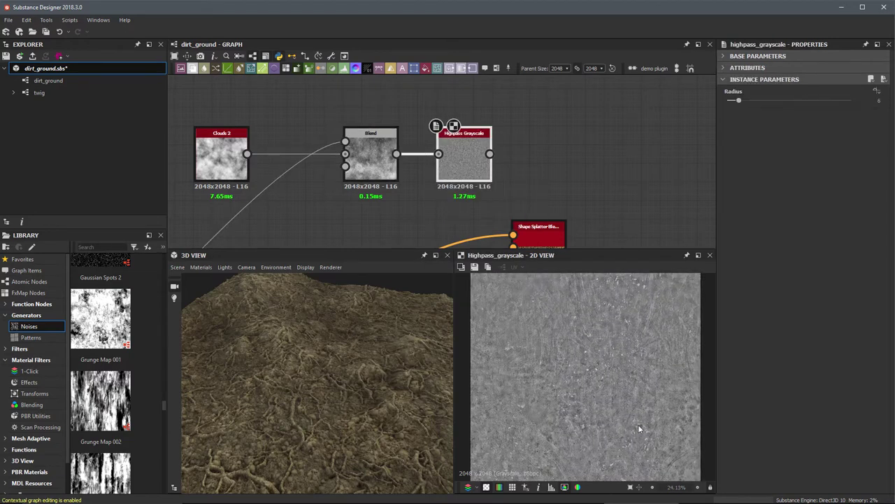
{"action": "left_click_drag", "start_coordinate": [744, 102], "coordinate": [749, 102]}
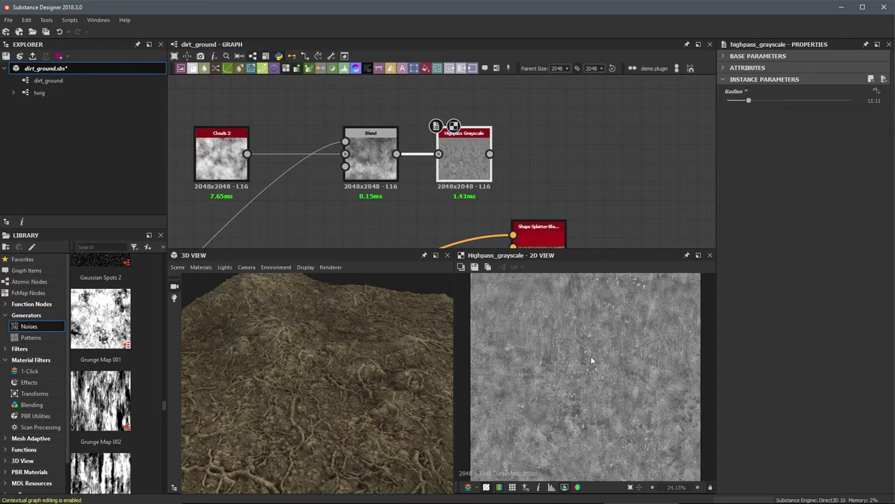
{"action": "scroll", "coordinate": [587, 356], "scroll_direction": "down", "scroll_amount": 1}
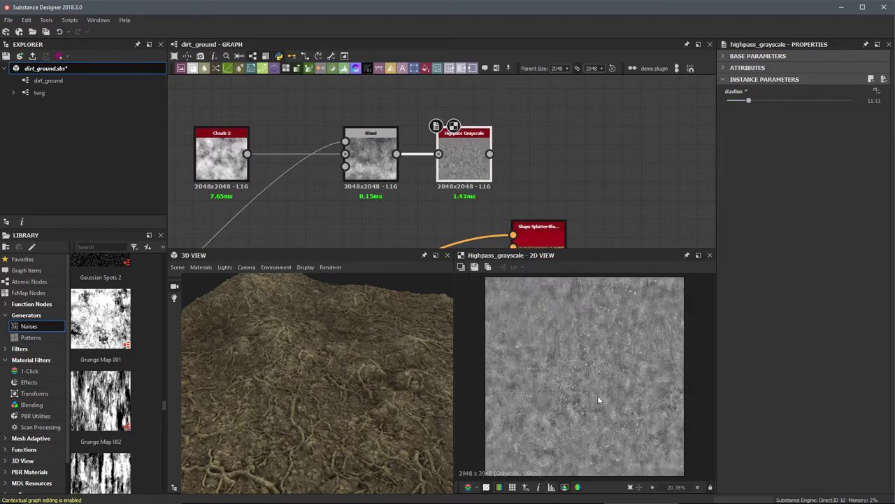
{"action": "scroll", "coordinate": [569, 192], "scroll_direction": "down", "scroll_amount": 2}
{"action": "middle_click_drag", "start_coordinate": [542, 155], "coordinate": [420, 114]}
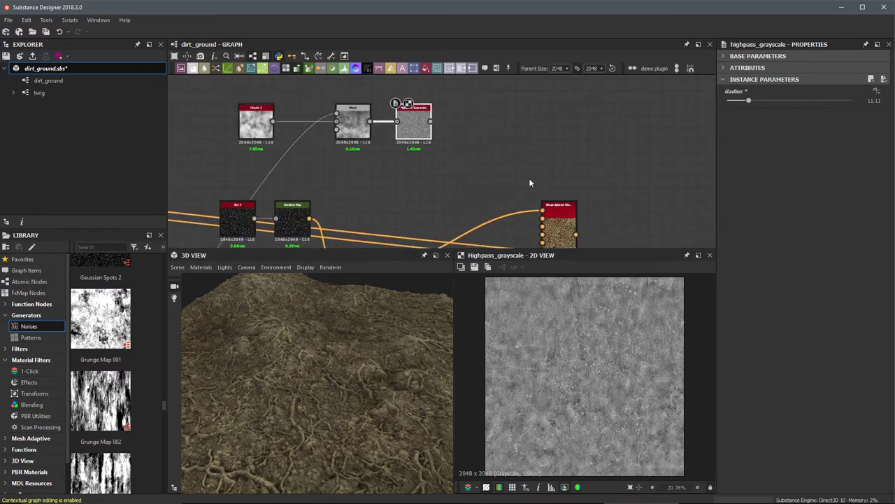
{"action": "scroll", "coordinate": [482, 142], "scroll_direction": "up", "scroll_amount": 2}
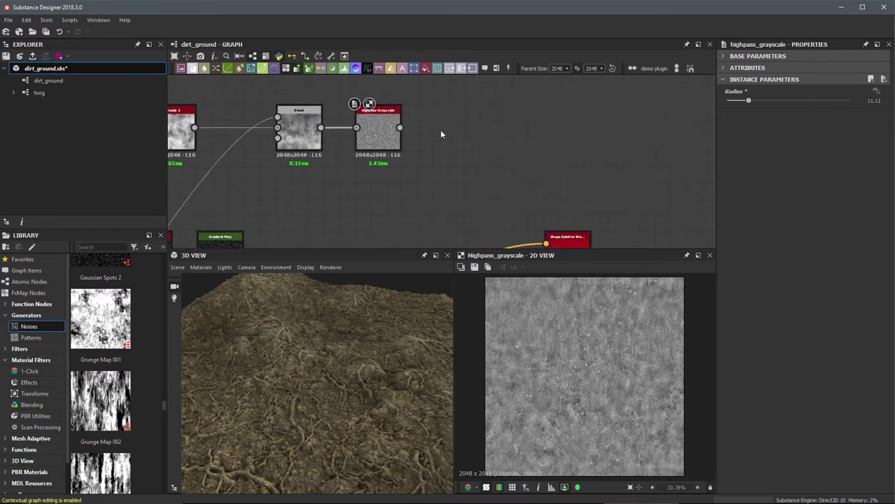
Add a Gradient Map node after the Highpass Grayscale node and connect the Highpass output to its input
{"action": "key", "text": "space"}
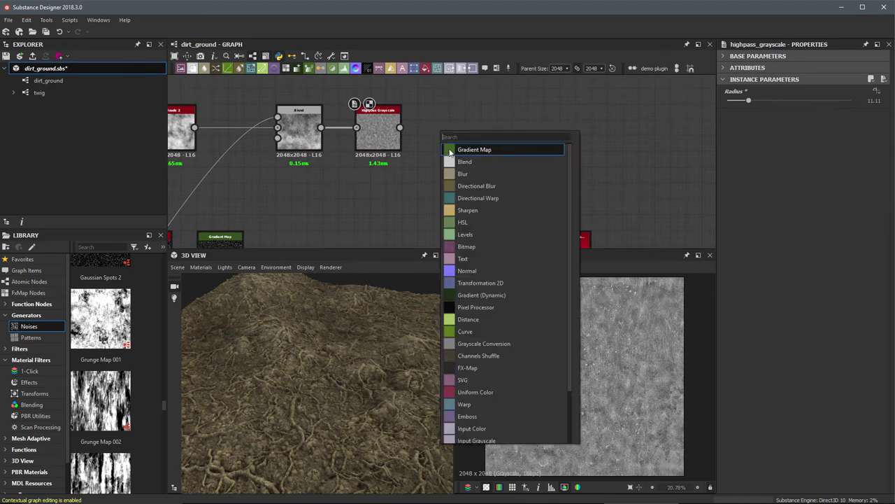
{"action": "left_click", "coordinate": [450, 150]}
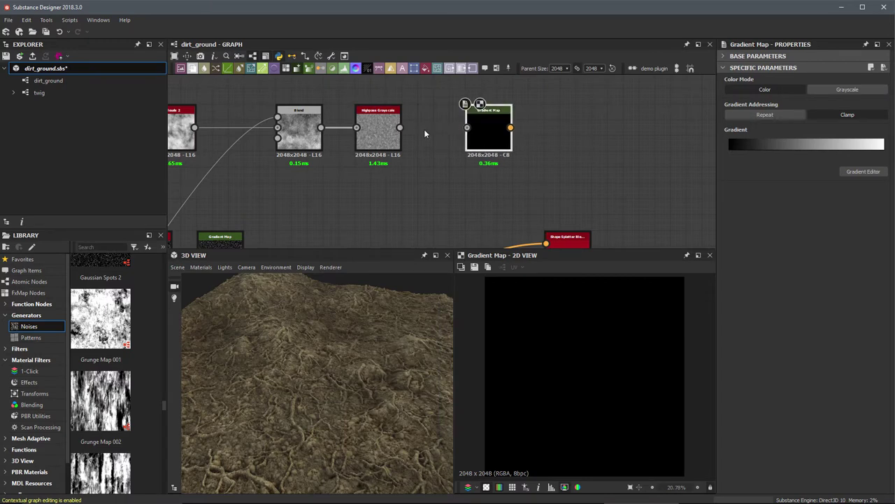
{"action": "scroll", "coordinate": [423, 129], "scroll_direction": "up", "scroll_amount": 3}
{"action": "left_click_drag", "start_coordinate": [392, 145], "coordinate": [419, 107]}
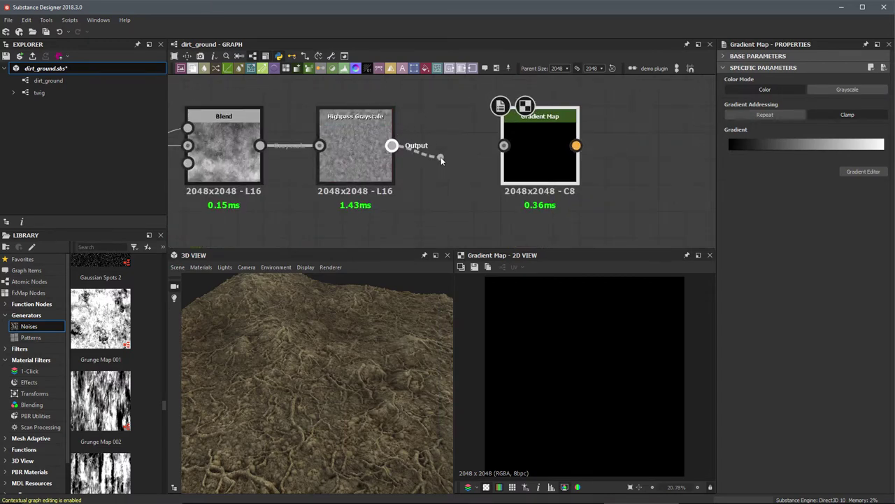
{"action": "left_click_drag", "start_coordinate": [441, 156], "coordinate": [513, 159]}
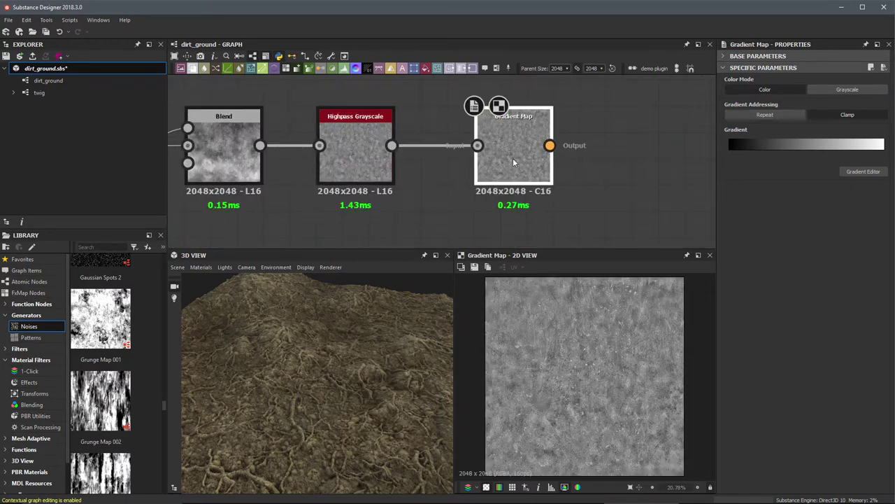
{"action": "scroll", "coordinate": [555, 194], "scroll_direction": "down", "scroll_amount": 5}
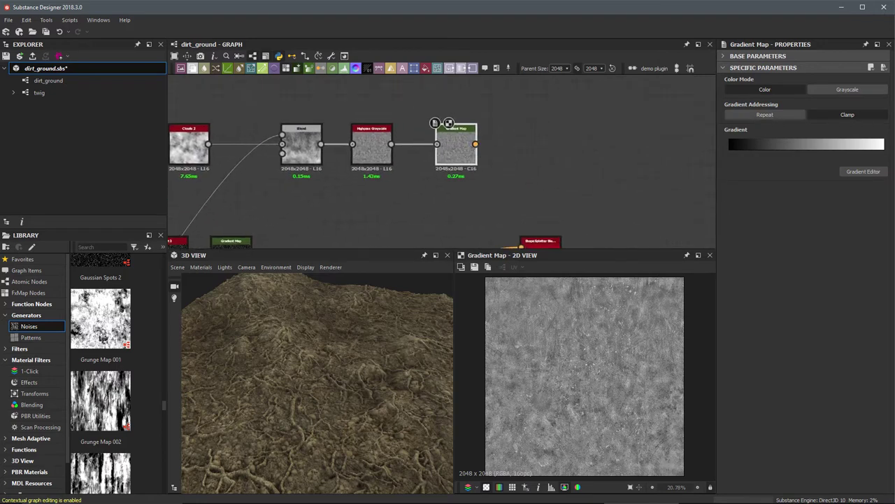
Bring up the sand and pebble reference photo and place it over the graph, leaving the new Gradient Map uncovered
{"action": "mouse_move", "coordinate": [894, 224]}
{"action": "right_mouse_down"}
{"action": "mouse_move", "coordinate": [367, 197]}
{"action": "mouse_move", "coordinate": [350, 157]}
{"action": "right_mouse_up"}
{"action": "left_click_drag", "start_coordinate": [350, 158], "coordinate": [282, 111]}
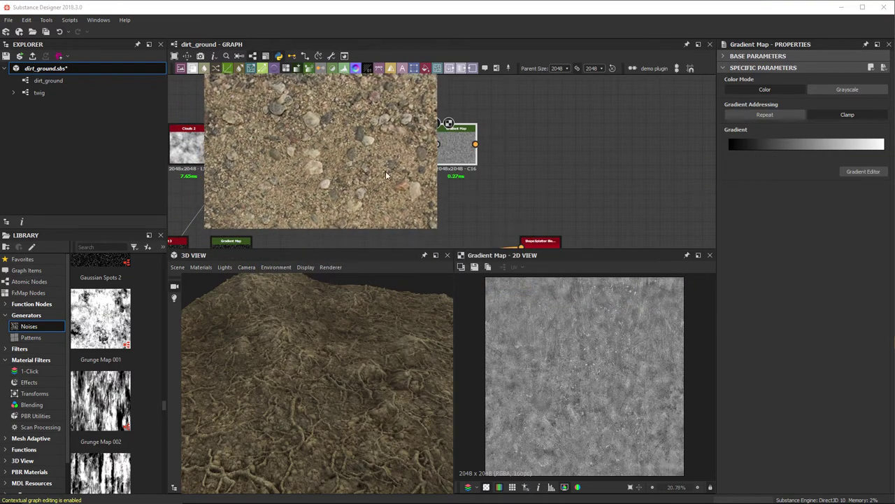
{"action": "left_click_drag", "start_coordinate": [389, 150], "coordinate": [371, 154]}
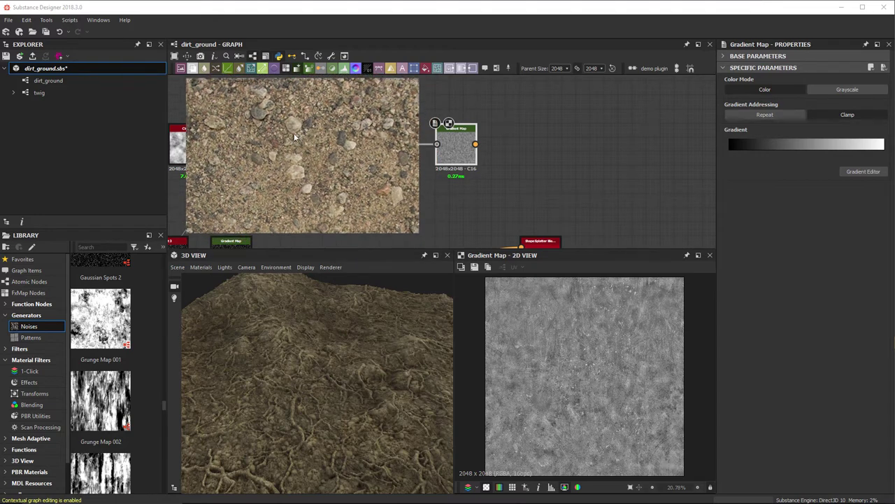
Sample a muted gray-brown gradient from the pebble reference photo for the Gradient Map
{"action": "left_click", "coordinate": [864, 173]}
{"action": "left_click_drag", "start_coordinate": [174, 170], "coordinate": [569, 76]}
{"action": "left_click", "coordinate": [720, 300]}
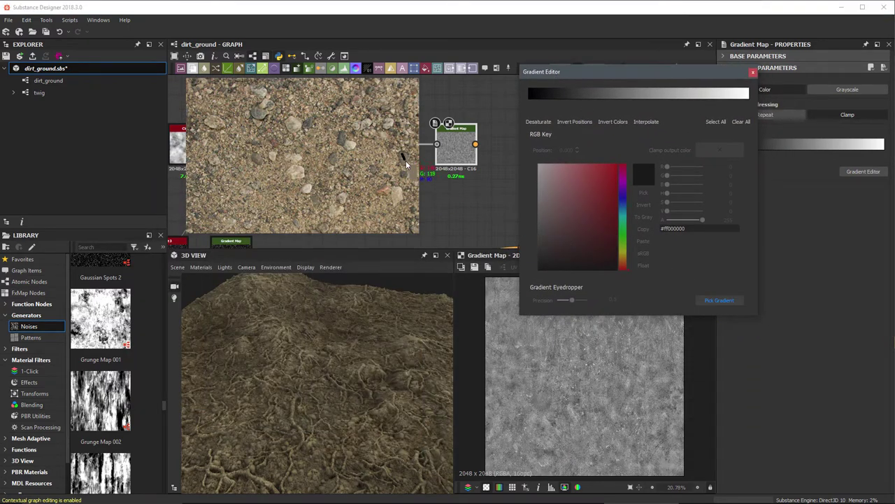
{"action": "left_click_drag", "start_coordinate": [403, 153], "coordinate": [416, 224]}
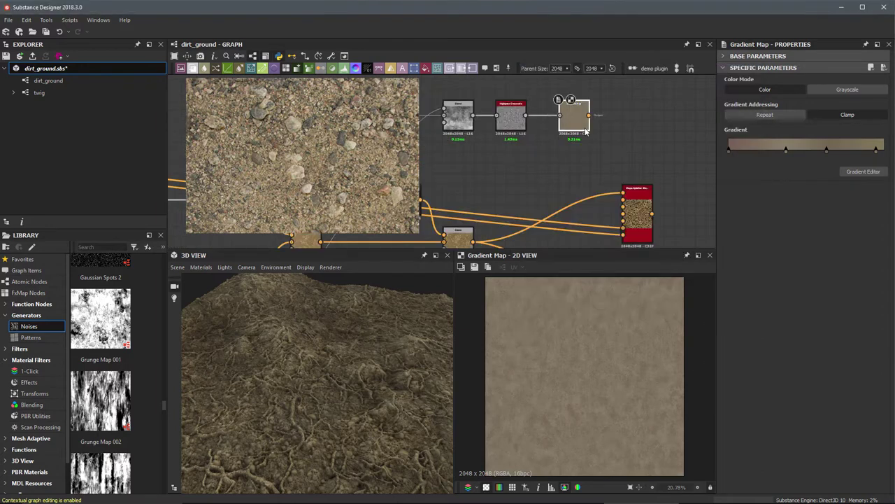
Connect the Gradient Map output to the first pattern input of the Shape Splatter Blend Color node
{"action": "middle_click_drag", "start_coordinate": [597, 177], "coordinate": [496, 208]}
{"action": "scroll", "coordinate": [541, 157], "scroll_direction": "up", "scroll_amount": 3}
{"action": "left_click_drag", "start_coordinate": [566, 231], "coordinate": [603, 231]}
{"action": "scroll", "coordinate": [603, 231], "scroll_direction": "up", "scroll_amount": 3}
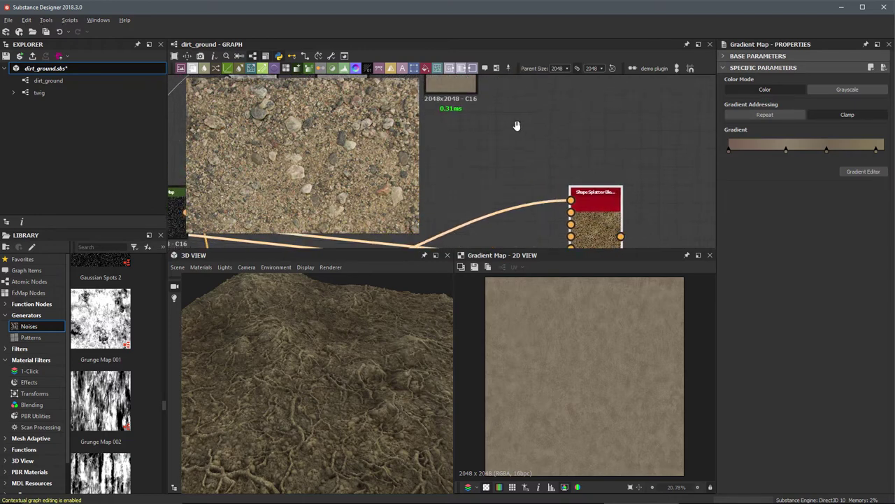
{"action": "scroll", "coordinate": [562, 170], "scroll_direction": "down", "scroll_amount": 3}
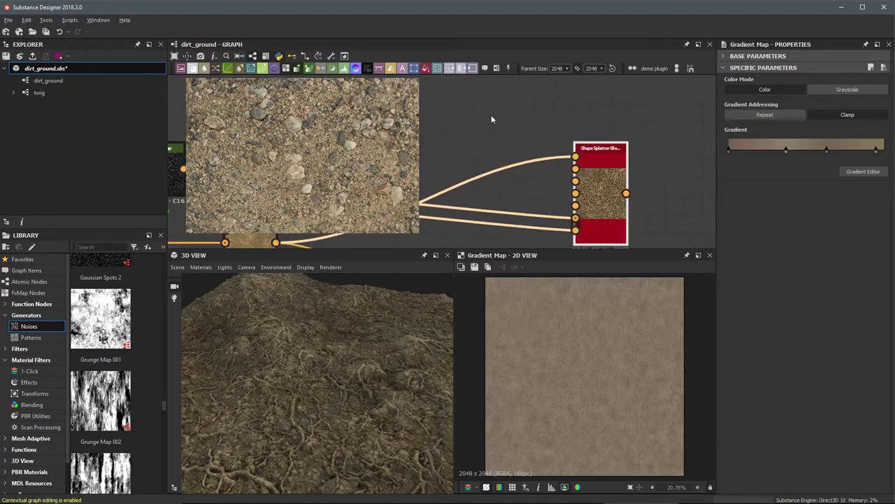
{"action": "middle_click_drag", "start_coordinate": [490, 121], "coordinate": [489, 190]}
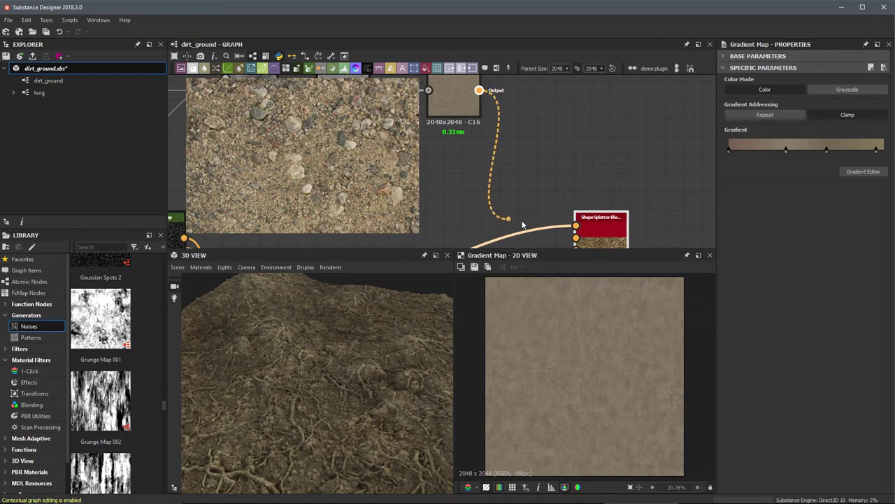
{"action": "left_click_drag", "start_coordinate": [522, 224], "coordinate": [577, 239]}
Examine the pebble coloring in the Shape Splatter Blend Color output up close and as a whole
{"action": "middle_click_drag", "start_coordinate": [534, 194], "coordinate": [534, 102]}
{"action": "scroll", "coordinate": [525, 161], "scroll_direction": "up", "scroll_amount": 2}
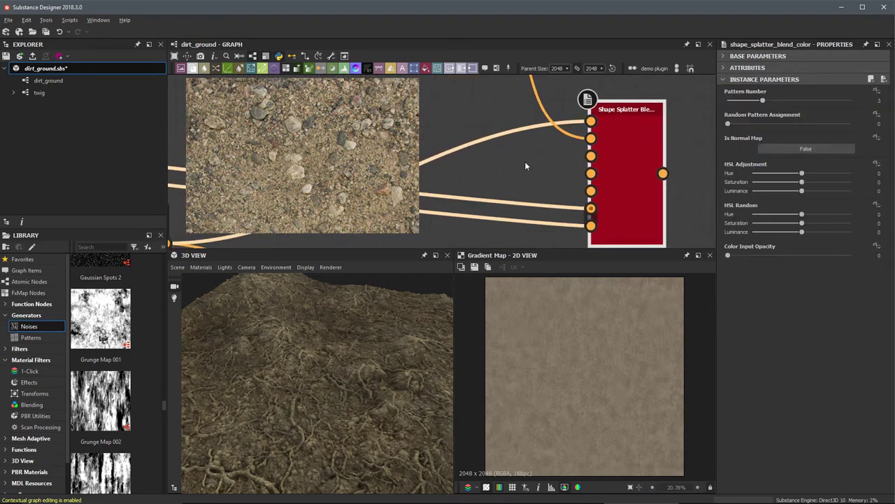
{"action": "double_click", "coordinate": [633, 151]}
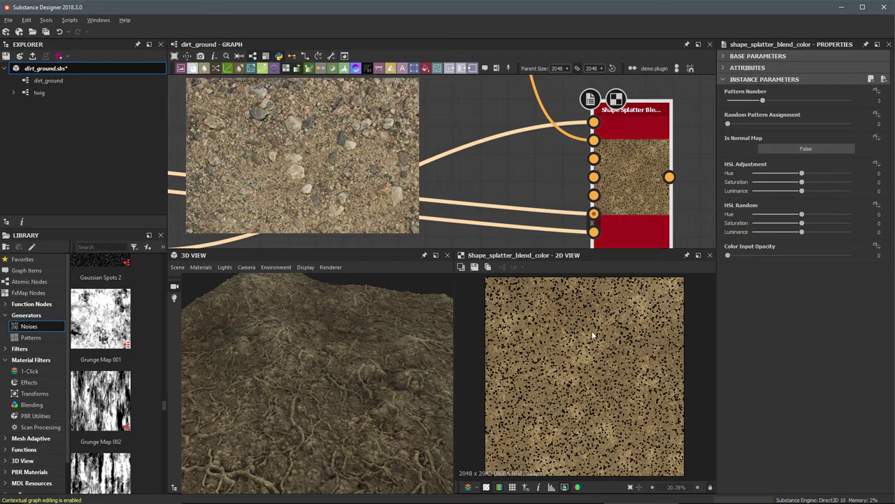
{"action": "scroll", "coordinate": [628, 378], "scroll_direction": "up", "scroll_amount": 5}
{"action": "scroll", "coordinate": [628, 378], "scroll_direction": "up", "scroll_amount": 7}
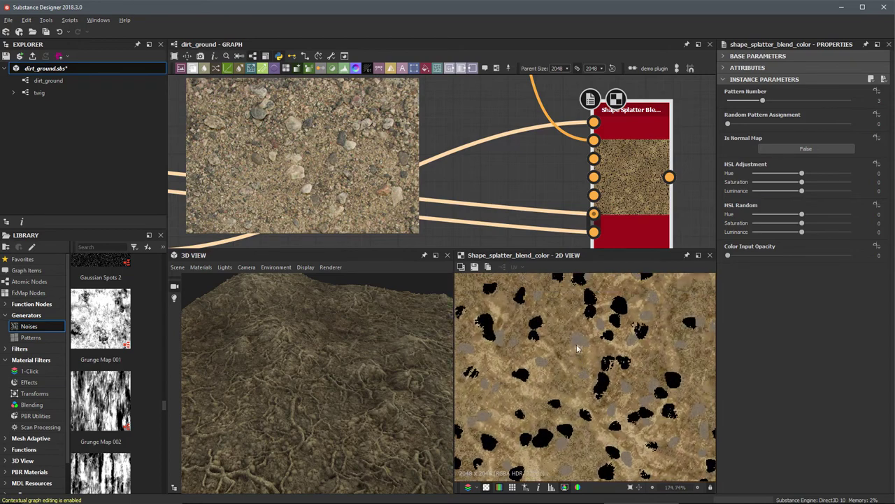
{"action": "scroll", "coordinate": [595, 343], "scroll_direction": "up", "scroll_amount": 1}
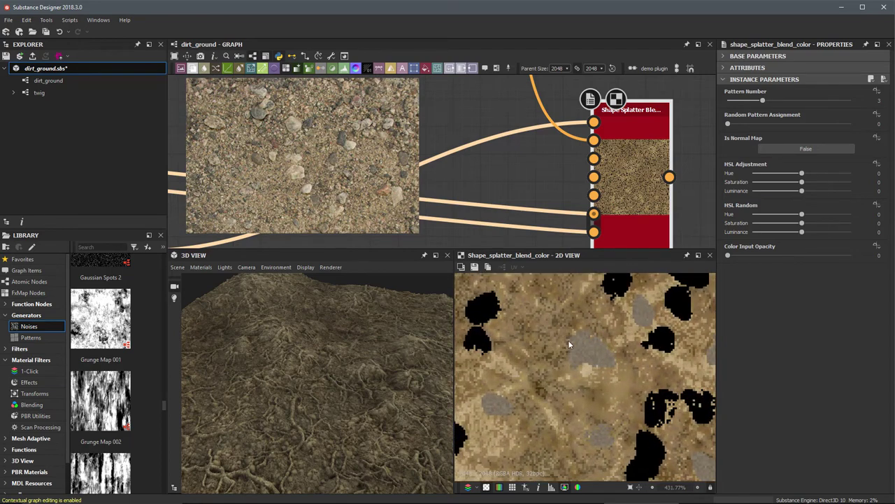
{"action": "scroll", "coordinate": [620, 360], "scroll_direction": "down", "scroll_amount": 4}
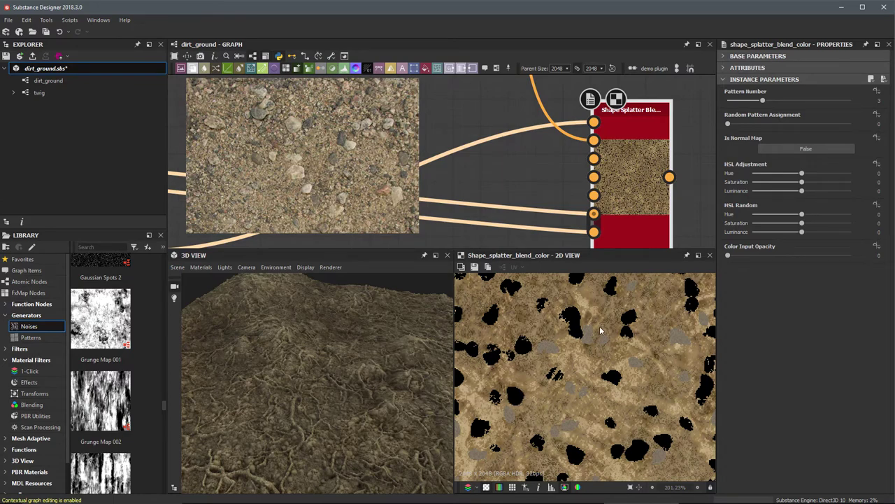
{"action": "scroll", "coordinate": [612, 399], "scroll_direction": "down", "scroll_amount": 3}
{"action": "middle_click_drag", "start_coordinate": [608, 356], "coordinate": [642, 326]}
{"action": "scroll", "coordinate": [515, 114], "scroll_direction": "down", "scroll_amount": 5}
{"action": "middle_click_drag", "start_coordinate": [505, 103], "coordinate": [621, 214]}
{"action": "double_click", "coordinate": [610, 162]}
{"action": "middle_click_drag", "start_coordinate": [691, 230], "coordinate": [585, 115]}
{"action": "double_click", "coordinate": [598, 162]}
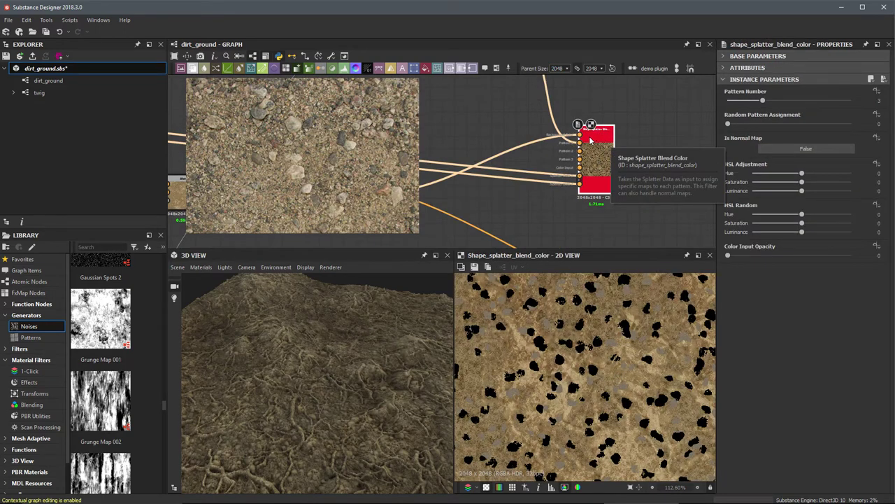
Duplicate the gray-brown Gradient Map with its Highpass input connected and place the copy below the original
{"action": "middle_click_drag", "start_coordinate": [603, 152], "coordinate": [650, 151]}
{"action": "scroll", "coordinate": [584, 176], "scroll_direction": "down", "scroll_amount": 2}
{"action": "middle_click_drag", "start_coordinate": [538, 151], "coordinate": [602, 166]}
{"action": "scroll", "coordinate": [566, 165], "scroll_direction": "up", "scroll_amount": 2}
{"action": "scroll", "coordinate": [616, 185], "scroll_direction": "up", "scroll_amount": 1}
{"action": "left_click", "coordinate": [585, 107]}
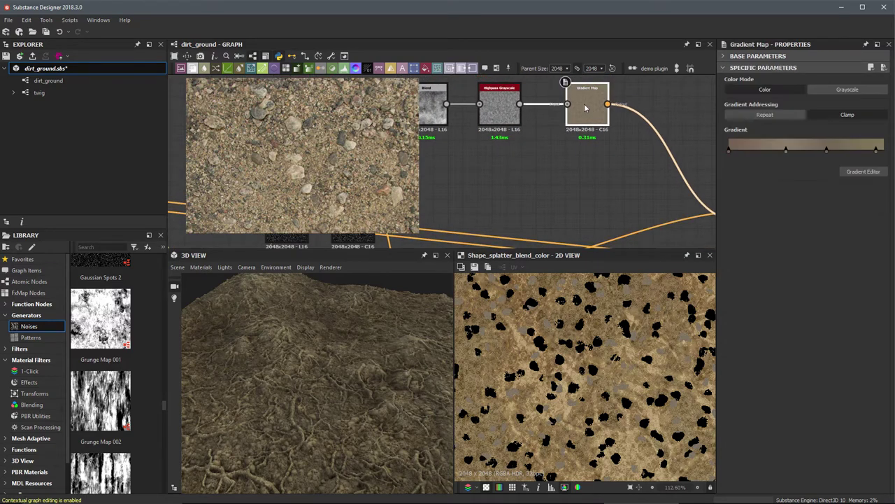
{"action": "key", "text": "ctrl+d"}
{"action": "left_click_drag", "start_coordinate": [462, 161], "coordinate": [591, 161]}
Sample a peach-orange gradient from the pebble reference photo for the second Gradient Map
{"action": "scroll", "coordinate": [622, 173], "scroll_direction": "up", "scroll_amount": 3}
{"action": "middle_click_drag", "start_coordinate": [635, 177], "coordinate": [602, 180]}
{"action": "scroll", "coordinate": [607, 185], "scroll_direction": "up", "scroll_amount": 1}
{"action": "left_click", "coordinate": [852, 174]}
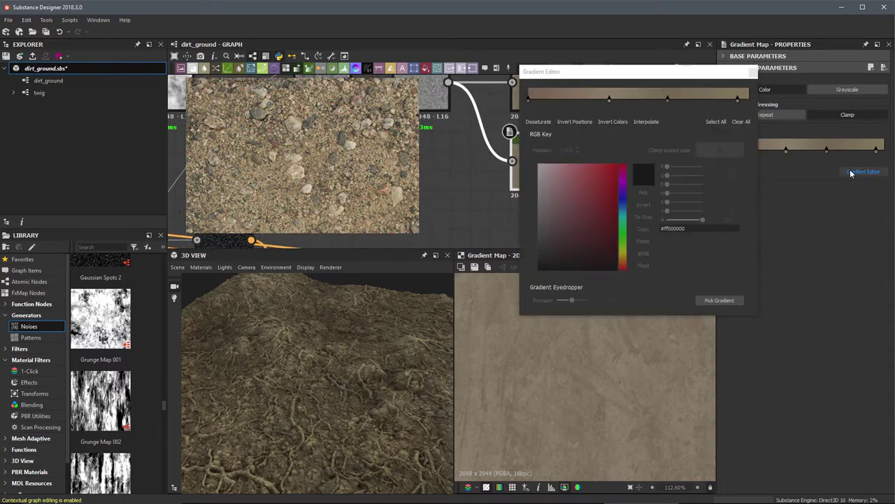
{"action": "left_click", "coordinate": [734, 301]}
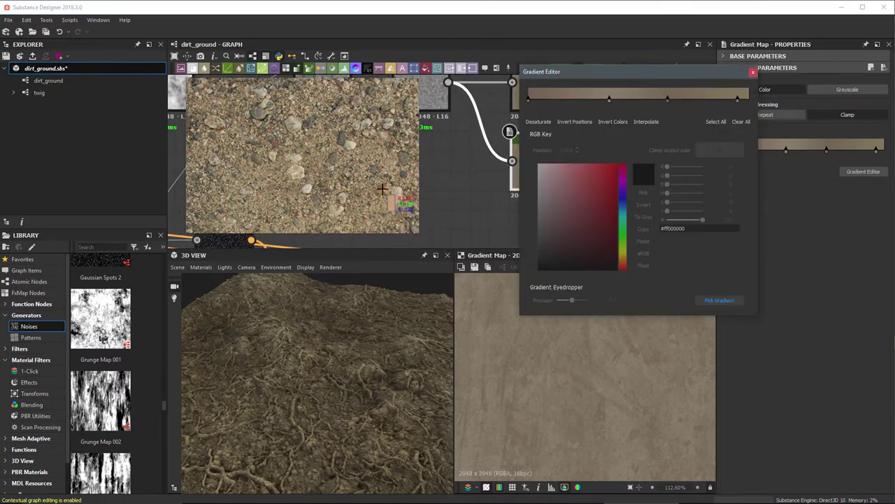
{"action": "left_click_drag", "start_coordinate": [385, 189], "coordinate": [389, 207]}
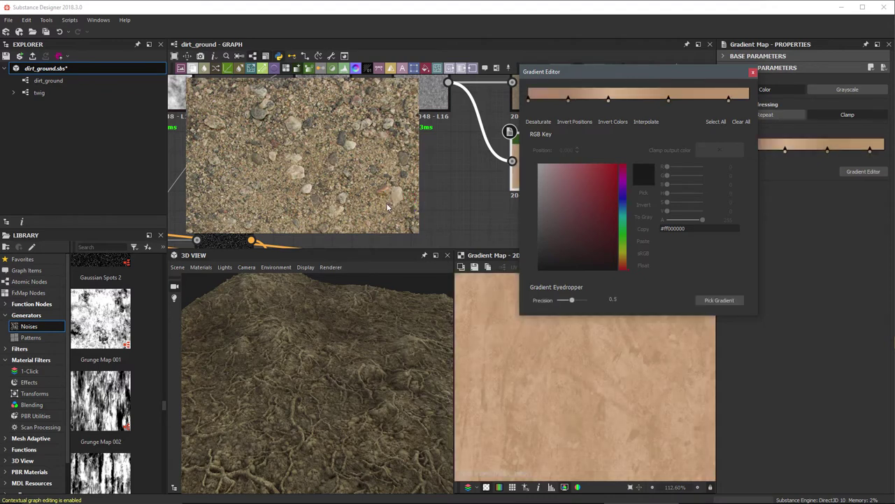
{"action": "left_click", "coordinate": [753, 72]}
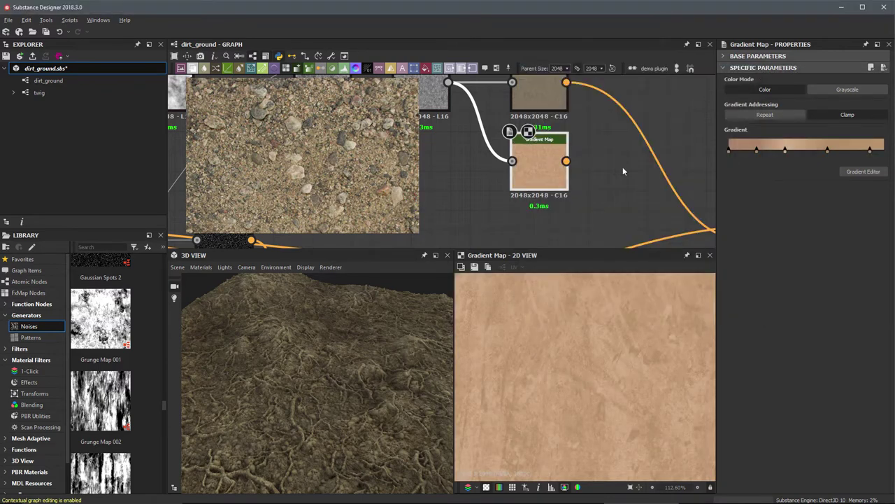
Connect the second Gradient Map to the second pattern input of Shape Splatter Blend Color and inspect the blended pebbles
{"action": "middle_click_drag", "start_coordinate": [570, 131], "coordinate": [439, 116]}
{"action": "left_click_drag", "start_coordinate": [554, 189], "coordinate": [570, 178]}
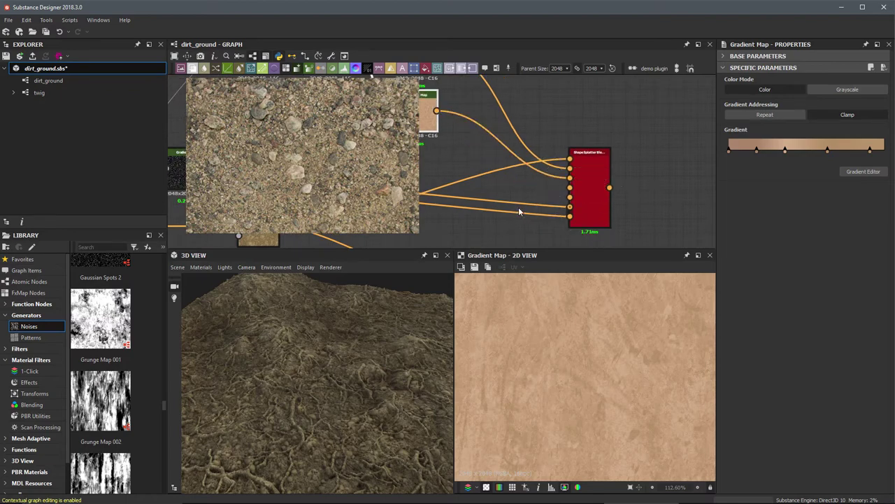
{"action": "scroll", "coordinate": [568, 175], "scroll_direction": "up", "scroll_amount": 3}
{"action": "double_click", "coordinate": [576, 150]}
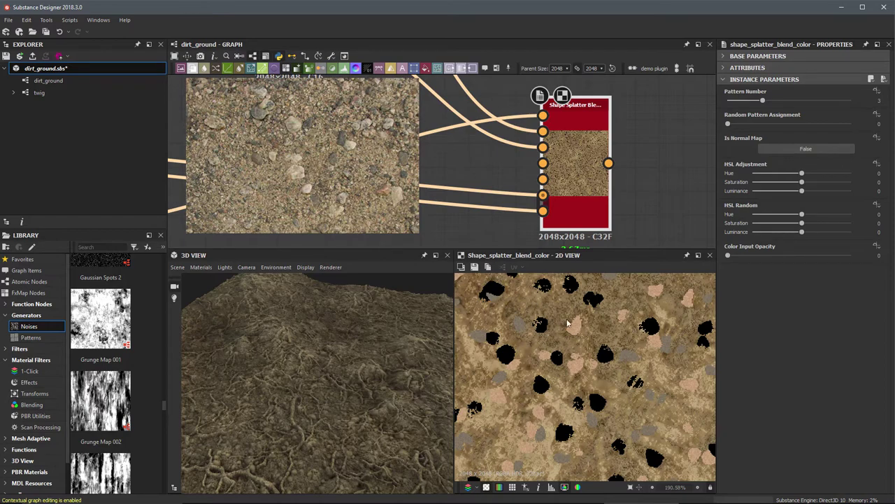
{"action": "scroll", "coordinate": [613, 398], "scroll_direction": "down", "scroll_amount": 3}
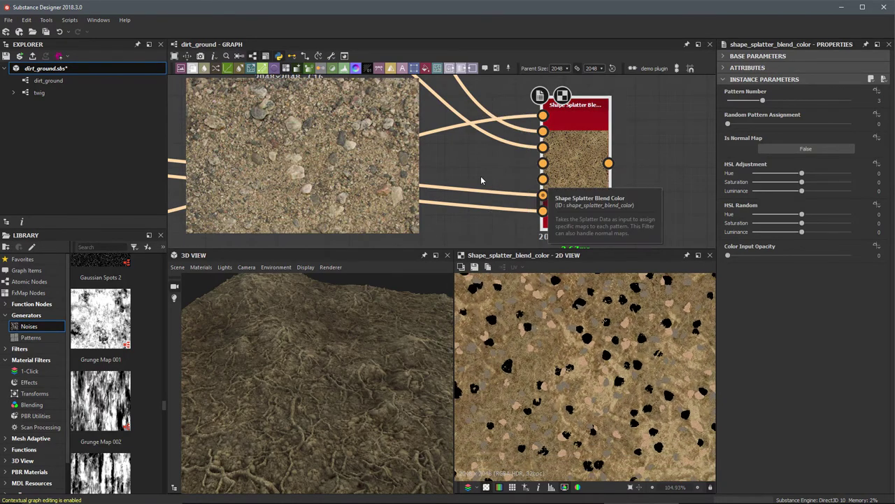
Review the node chain from Clouds 2 through the two Gradient Maps that feeds the Shape Splatter Blend Color node
{"action": "scroll", "coordinate": [484, 180], "scroll_direction": "down", "scroll_amount": 3}
{"action": "middle_click_drag", "start_coordinate": [476, 168], "coordinate": [614, 190]}
{"action": "scroll", "coordinate": [613, 190], "scroll_direction": "down", "scroll_amount": 2}
{"action": "middle_click_drag", "start_coordinate": [564, 163], "coordinate": [631, 184]}
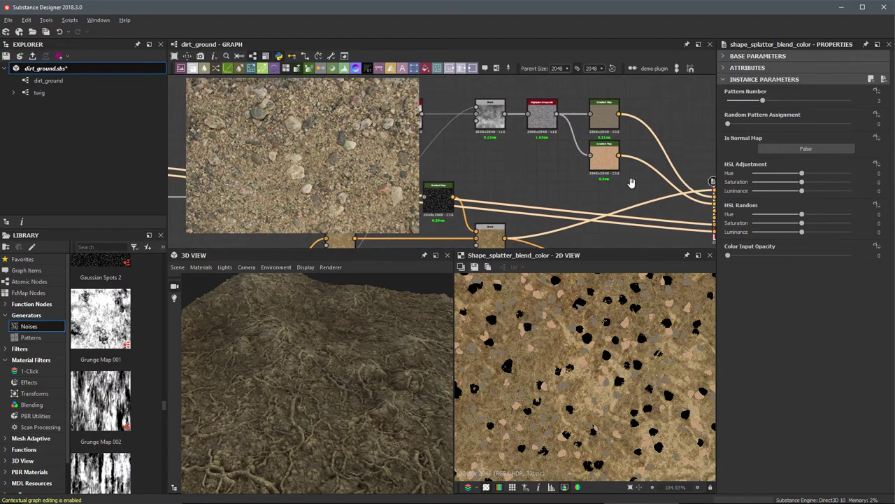
{"action": "scroll", "coordinate": [630, 184], "scroll_direction": "down", "scroll_amount": 2}
{"action": "middle_click_drag", "start_coordinate": [543, 151], "coordinate": [561, 154]}
{"action": "left_click_drag", "start_coordinate": [466, 104], "coordinate": [621, 139]}
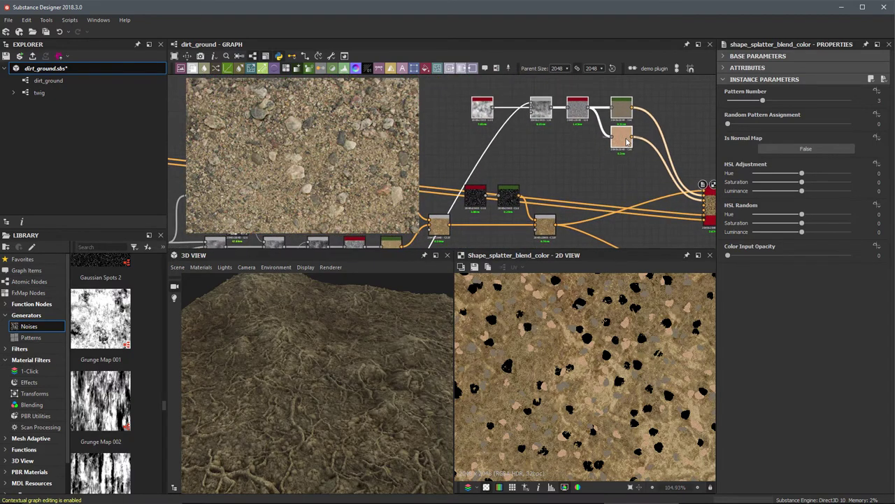
{"action": "scroll", "coordinate": [644, 171], "scroll_direction": "up", "scroll_amount": 3}
{"action": "middle_click_drag", "start_coordinate": [664, 189], "coordinate": [571, 196]}
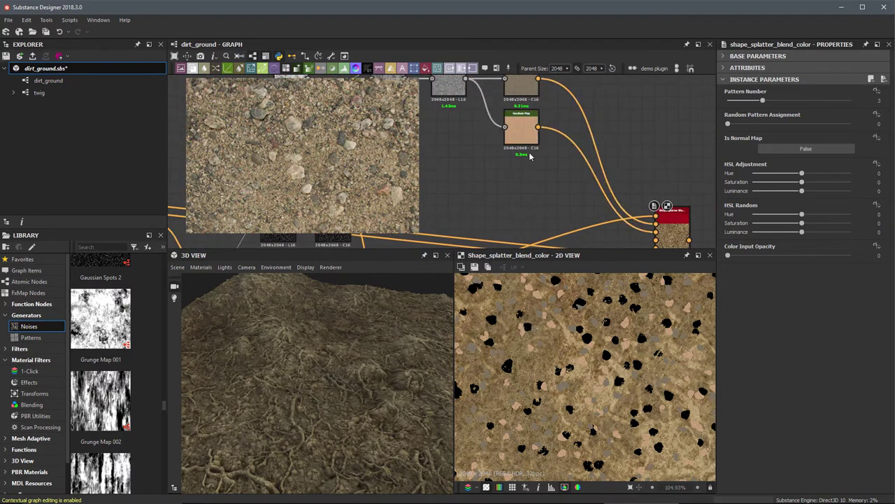
Duplicate the peach-orange Gradient Map with its Highpass input connected and place the copy beneath it
{"action": "left_click", "coordinate": [520, 128]}
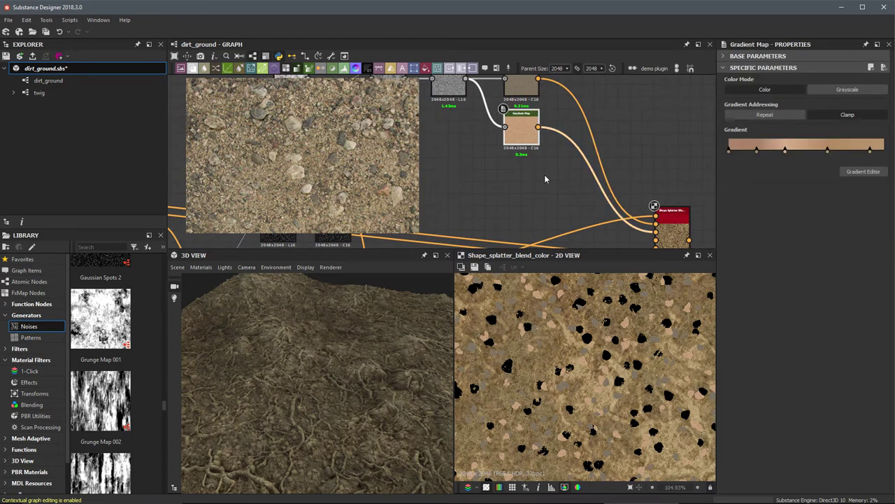
{"action": "key", "text": "ctrl+d"}
{"action": "left_click_drag", "start_coordinate": [515, 177], "coordinate": [509, 171]}
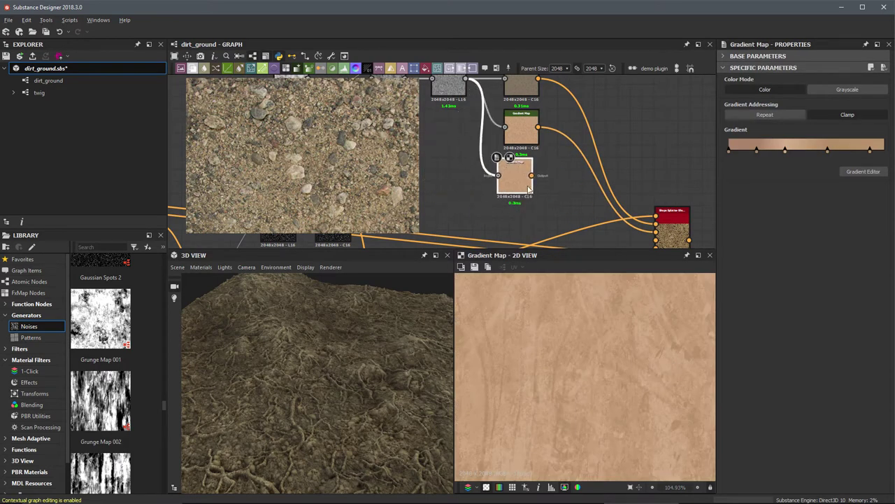
Sample a beige-to-brown gradient from the reference photo for the third Gradient Map and align the node below the other two
{"action": "scroll", "coordinate": [544, 203], "scroll_direction": "up", "scroll_amount": 3}
{"action": "middle_click_drag", "start_coordinate": [544, 203], "coordinate": [539, 209]}
{"action": "left_click", "coordinate": [861, 172]}
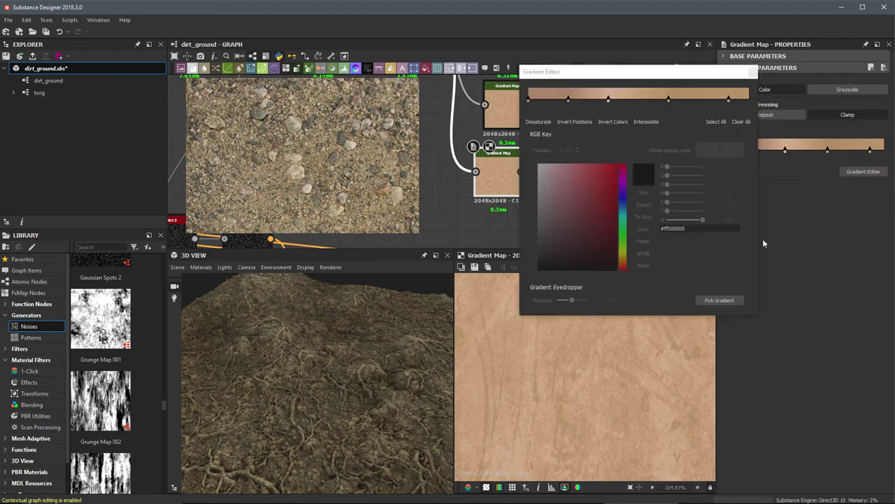
{"action": "left_click", "coordinate": [721, 300]}
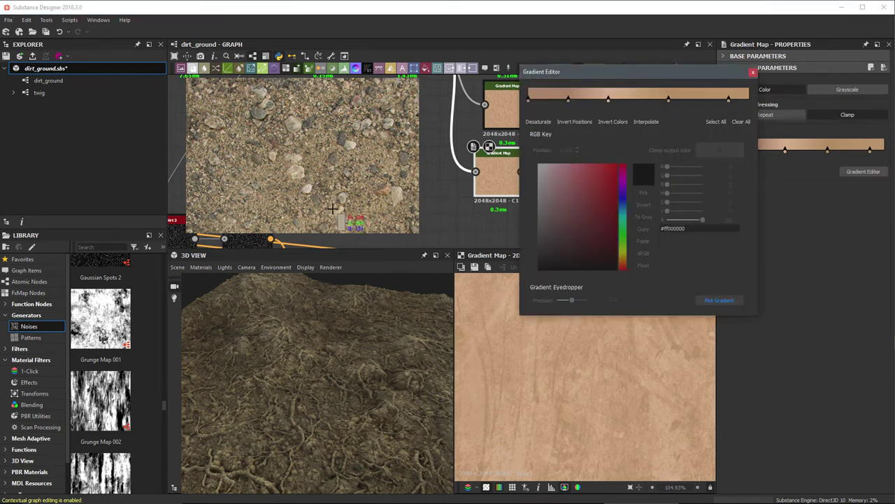
{"action": "left_click_drag", "start_coordinate": [334, 215], "coordinate": [340, 231]}
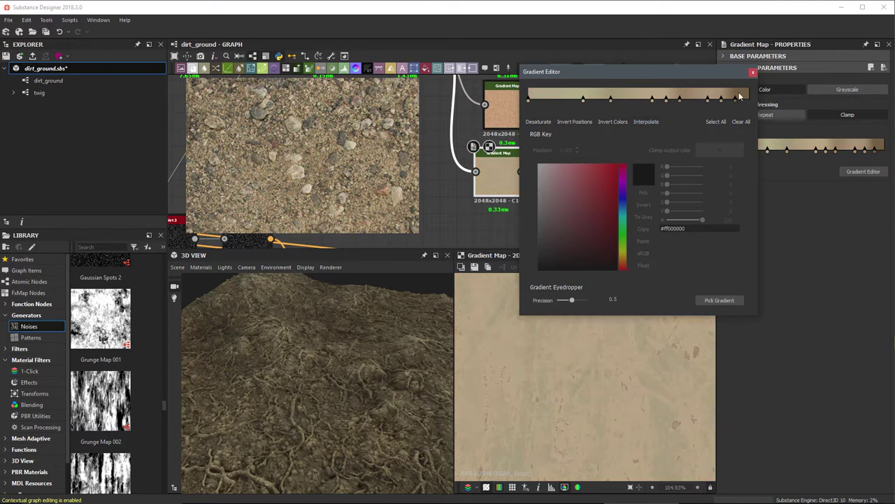
{"action": "left_click", "coordinate": [753, 73]}
{"action": "scroll", "coordinate": [522, 202], "scroll_direction": "down", "scroll_amount": 3}
{"action": "middle_click_drag", "start_coordinate": [504, 173], "coordinate": [500, 186]}
{"action": "left_click_drag", "start_coordinate": [505, 208], "coordinate": [505, 204]}
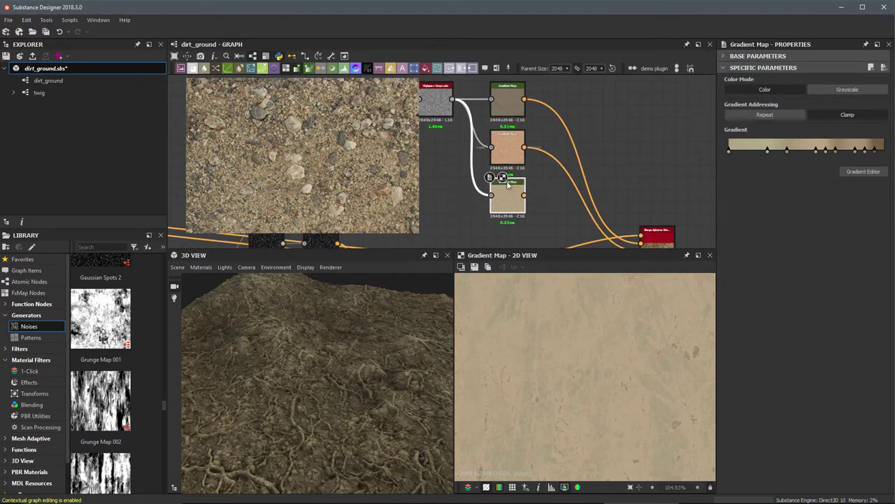
Connect the third Gradient Map to the Pattern 3 input of Shape Splatter Blend Color and preview the blended pebbles
{"action": "middle_click_drag", "start_coordinate": [541, 201], "coordinate": [510, 145]}
{"action": "scroll", "coordinate": [510, 146], "scroll_direction": "up", "scroll_amount": 2}
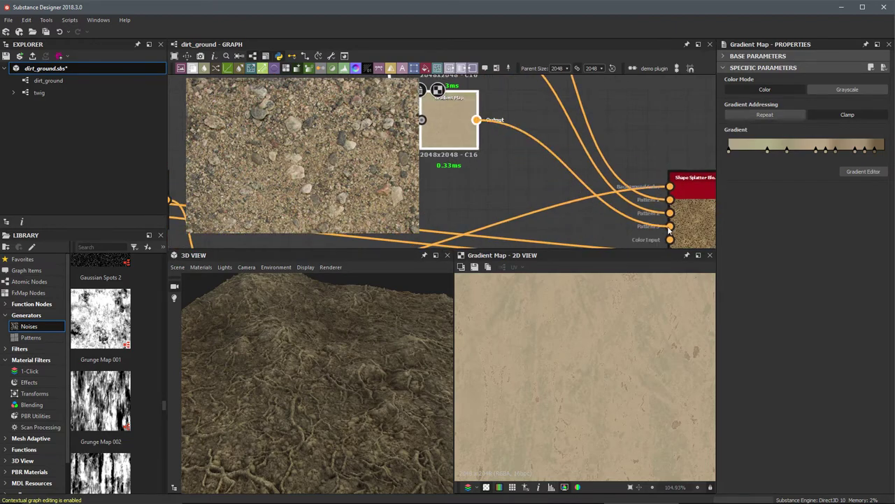
{"action": "middle_click_drag", "start_coordinate": [616, 234], "coordinate": [496, 140]}
{"action": "double_click", "coordinate": [564, 154]}
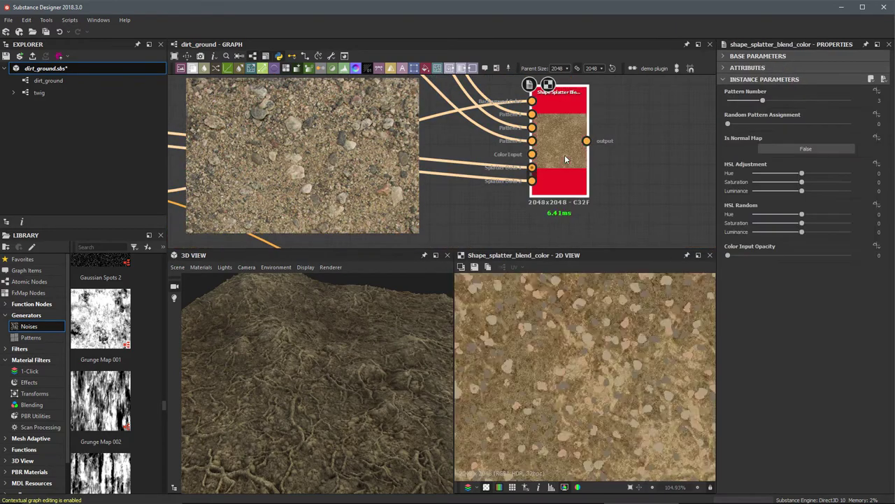
{"action": "scroll", "coordinate": [629, 308], "scroll_direction": "down", "scroll_amount": 3}
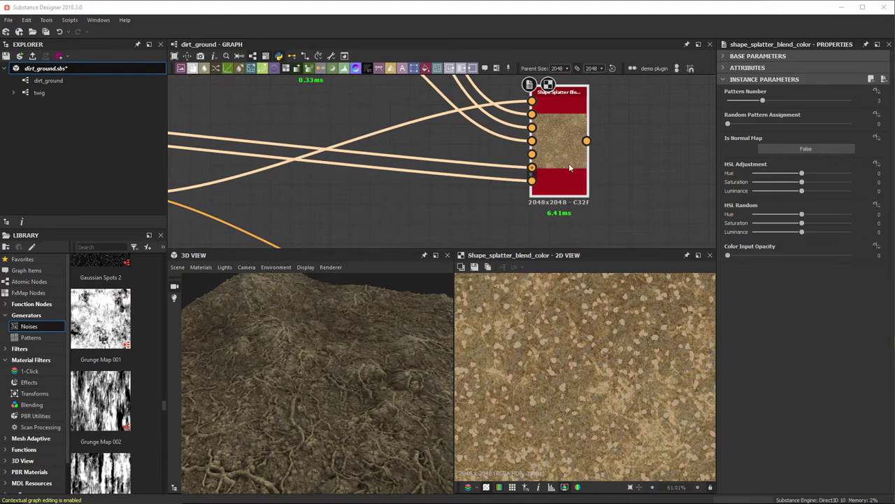
Trace the splatter data links from the Shape Splatter Blend Color node back to the Shape Splatter of the small pebbles
{"action": "scroll", "coordinate": [515, 140], "scroll_direction": "down", "scroll_amount": 4}
{"action": "scroll", "coordinate": [515, 140], "scroll_direction": "down", "scroll_amount": 2}
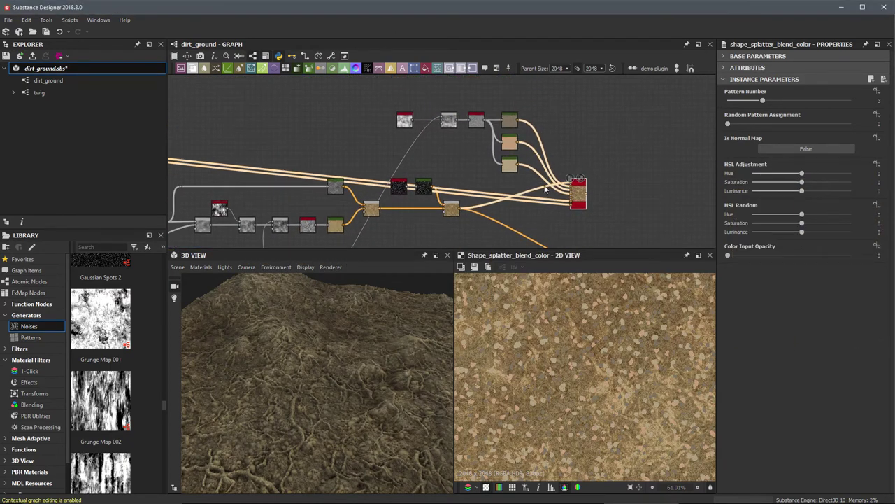
{"action": "middle_click_drag", "start_coordinate": [413, 188], "coordinate": [714, 183]}
{"action": "middle_click_drag", "start_coordinate": [183, 160], "coordinate": [462, 168]}
{"action": "middle_click_drag", "start_coordinate": [334, 164], "coordinate": [479, 187]}
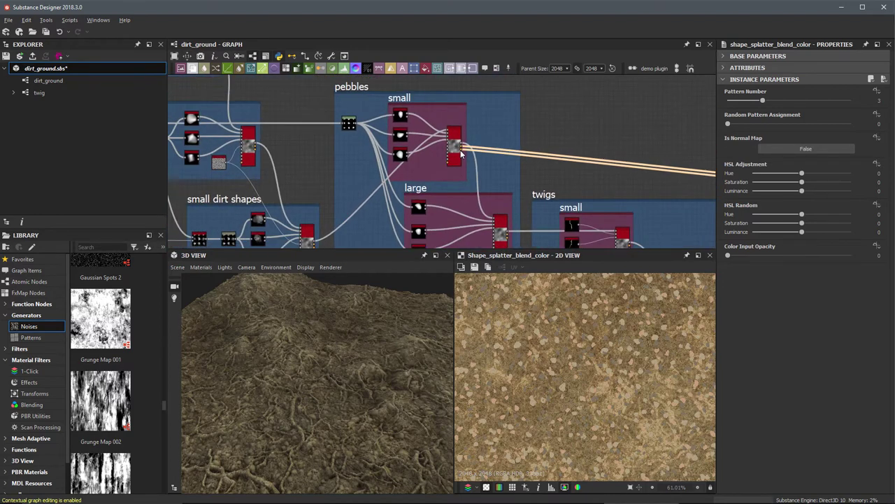
{"action": "middle_click_drag", "start_coordinate": [428, 138], "coordinate": [428, 164]}
{"action": "scroll", "coordinate": [424, 149], "scroll_direction": "up", "scroll_amount": 3}
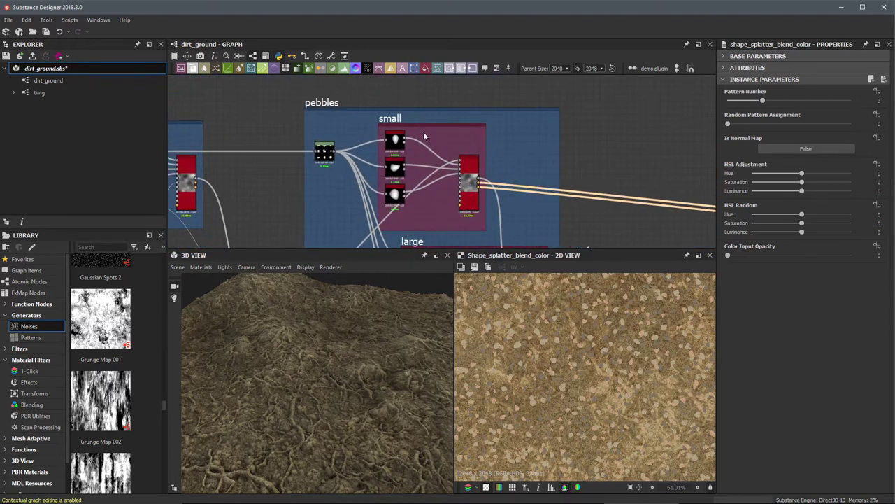
{"action": "scroll", "coordinate": [465, 163], "scroll_direction": "up", "scroll_amount": 4}
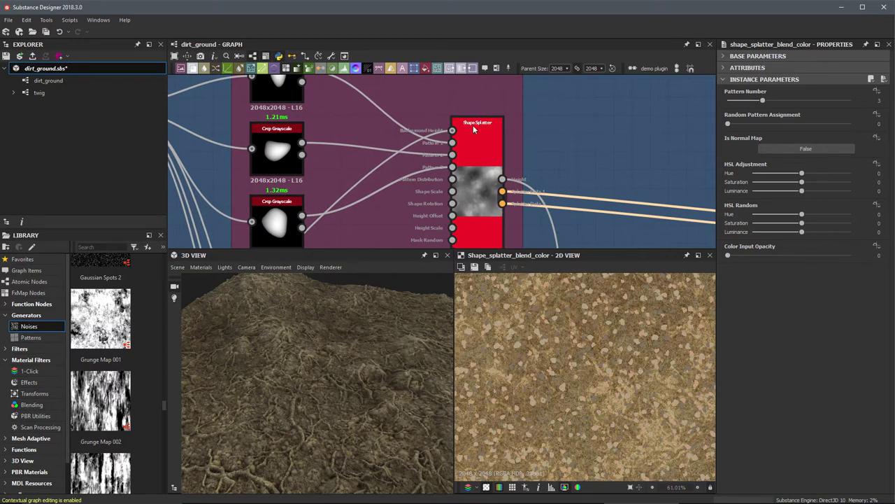
{"action": "scroll", "coordinate": [608, 179], "scroll_direction": "down", "scroll_amount": 6}
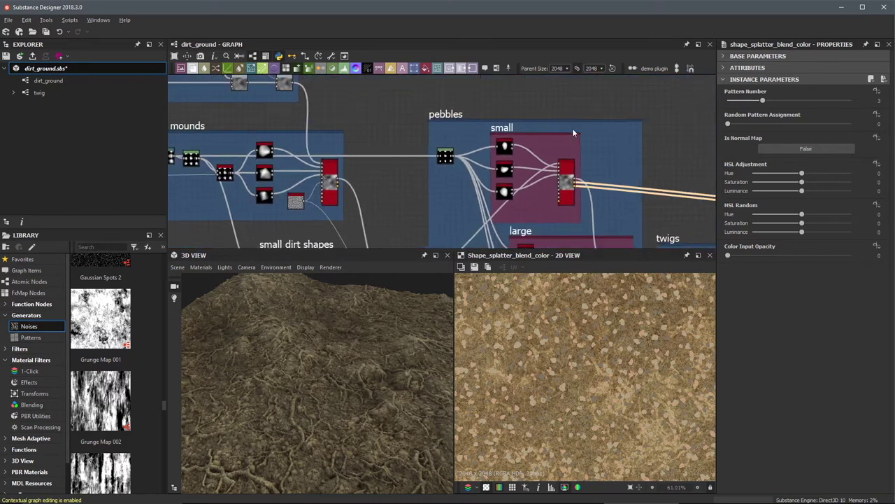
{"action": "middle_click_drag", "start_coordinate": [546, 133], "coordinate": [244, 85]}
{"action": "middle_click_drag", "start_coordinate": [608, 151], "coordinate": [251, 115]}
{"action": "scroll", "coordinate": [500, 126], "scroll_direction": "up", "scroll_amount": 4}
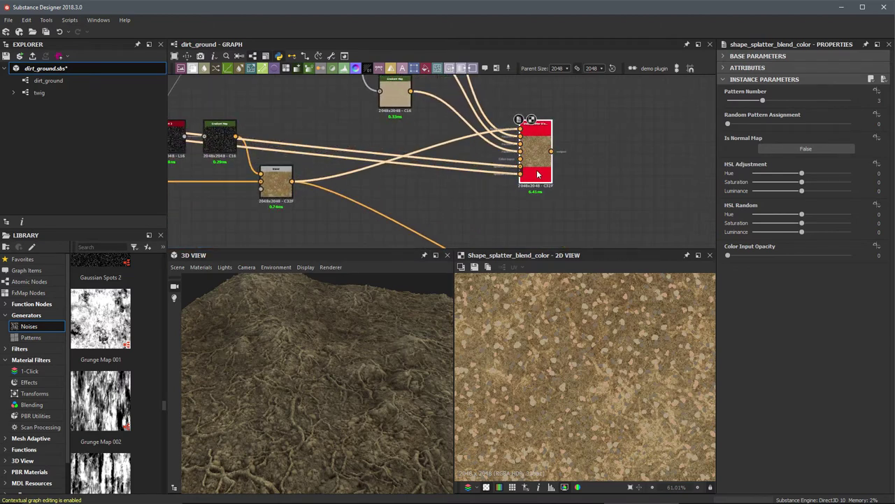
{"action": "left_click_drag", "start_coordinate": [539, 172], "coordinate": [526, 147]}
{"action": "scroll", "coordinate": [571, 147], "scroll_direction": "down", "scroll_amount": 2}
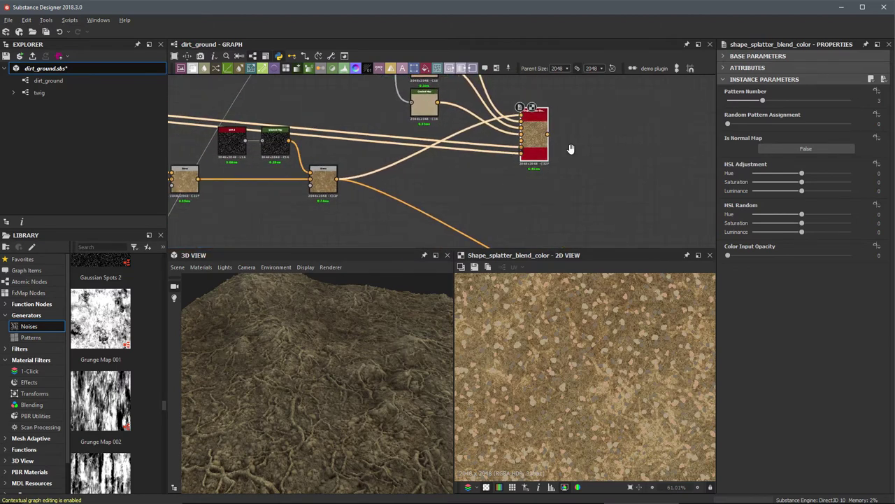
Examine the Shape Splatter of the large pebbles, including its pattern inputs and its Splatter Data outputs
{"action": "middle_click_drag", "start_coordinate": [571, 148], "coordinate": [519, 186]}
{"action": "scroll", "coordinate": [562, 206], "scroll_direction": "up", "scroll_amount": 5}
{"action": "scroll", "coordinate": [552, 135], "scroll_direction": "down", "scroll_amount": 2}
{"action": "middle_click_drag", "start_coordinate": [451, 126], "coordinate": [511, 171]}
{"action": "scroll", "coordinate": [511, 172], "scroll_direction": "down", "scroll_amount": 5}
{"action": "middle_click_drag", "start_coordinate": [266, 161], "coordinate": [448, 161]}
{"action": "middle_click_drag", "start_coordinate": [231, 161], "coordinate": [386, 135]}
{"action": "scroll", "coordinate": [383, 143], "scroll_direction": "up", "scroll_amount": 2}
{"action": "scroll", "coordinate": [385, 135], "scroll_direction": "up", "scroll_amount": 3}
{"action": "middle_click_drag", "start_coordinate": [416, 182], "coordinate": [425, 231]}
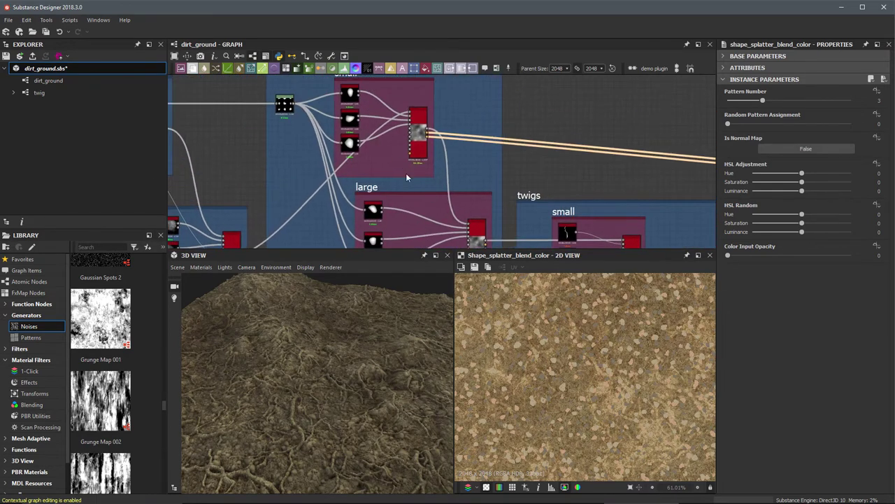
{"action": "middle_click_drag", "start_coordinate": [406, 176], "coordinate": [399, 95]}
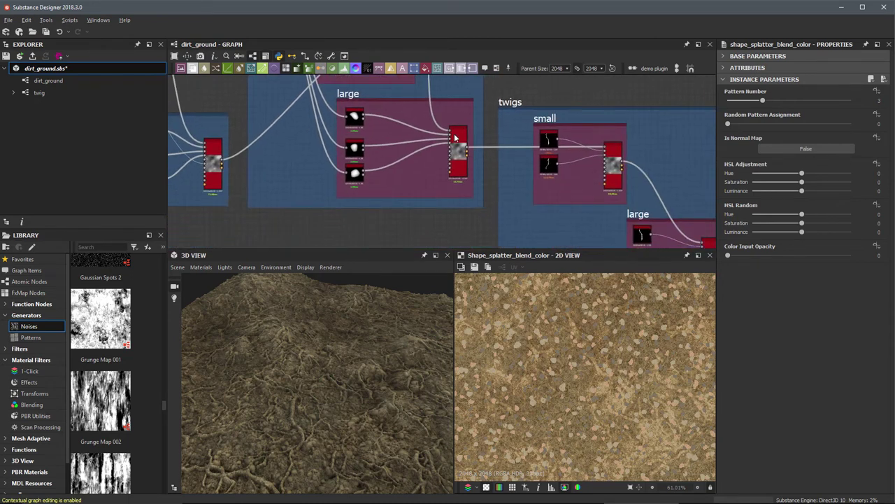
{"action": "middle_click_drag", "start_coordinate": [492, 172], "coordinate": [409, 166]}
{"action": "scroll", "coordinate": [371, 136], "scroll_direction": "up", "scroll_amount": 5}
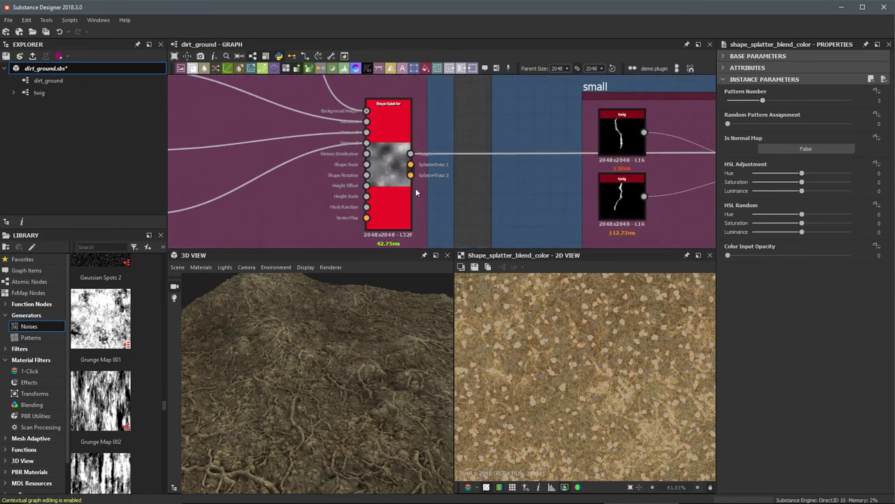
{"action": "scroll", "coordinate": [280, 145], "scroll_direction": "down", "scroll_amount": 2}
{"action": "middle_click_drag", "start_coordinate": [256, 136], "coordinate": [450, 166]}
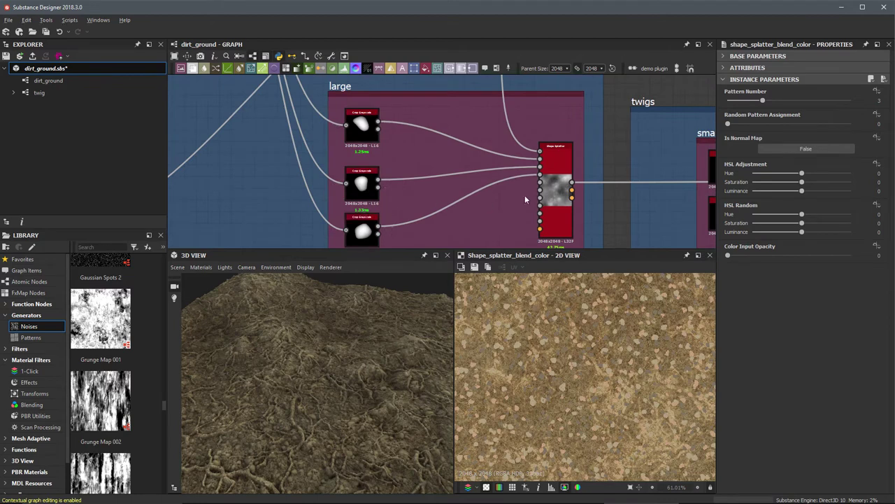
{"action": "middle_click_drag", "start_coordinate": [525, 199], "coordinate": [452, 137]}
{"action": "scroll", "coordinate": [599, 182], "scroll_direction": "down", "scroll_amount": 3}
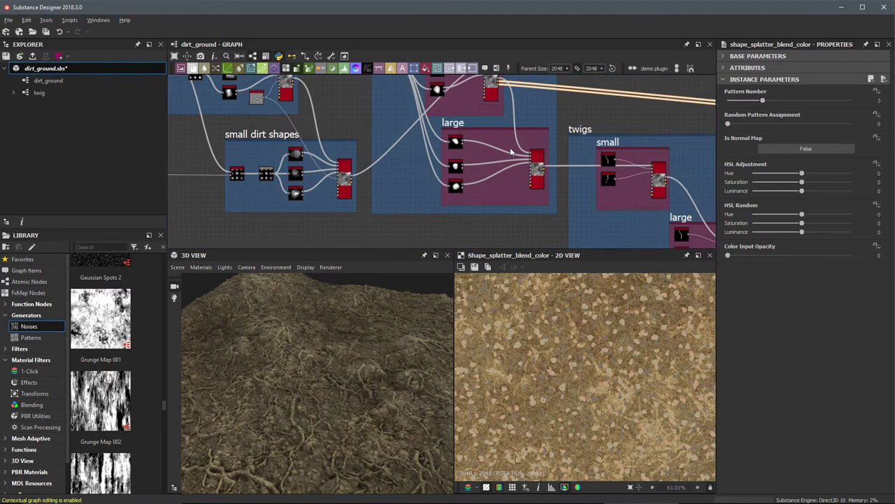
Duplicate the Shape Splatter Blend Color node with its inputs connected and place the copy diagonally below the original
{"action": "scroll", "coordinate": [622, 173], "scroll_direction": "down", "scroll_amount": 3}
{"action": "middle_click_drag", "start_coordinate": [622, 171], "coordinate": [272, 161]}
{"action": "middle_click_drag", "start_coordinate": [696, 164], "coordinate": [511, 182]}
{"action": "scroll", "coordinate": [511, 147], "scroll_direction": "up", "scroll_amount": 5}
{"action": "scroll", "coordinate": [511, 180], "scroll_direction": "up", "scroll_amount": 2}
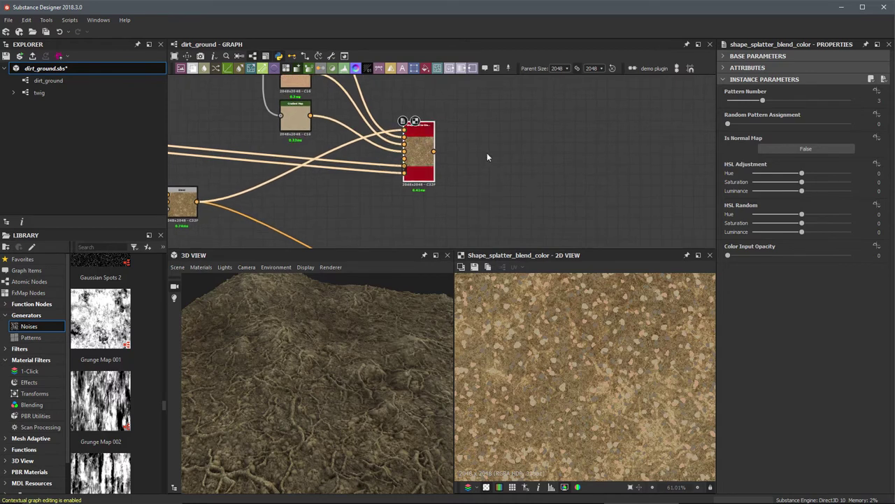
{"action": "key", "text": "ctrl+d"}
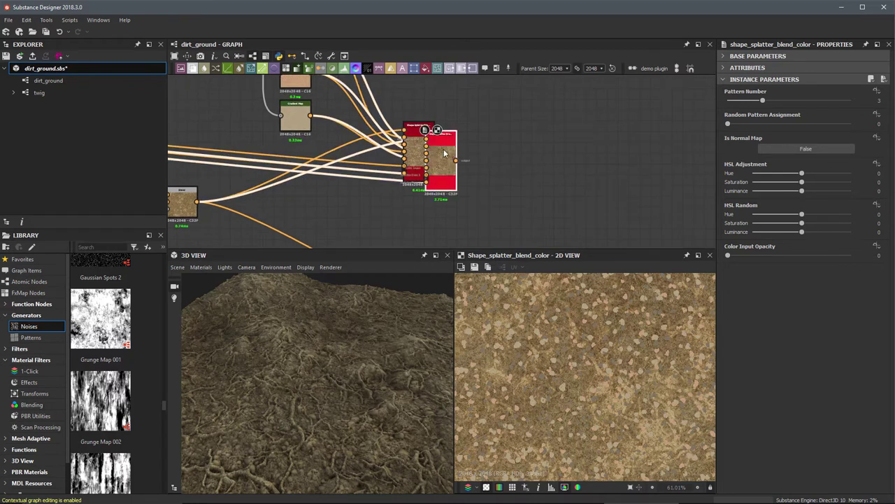
{"action": "left_click_drag", "start_coordinate": [445, 158], "coordinate": [485, 203]}
{"action": "scroll", "coordinate": [530, 210], "scroll_direction": "up", "scroll_amount": 1}
{"action": "scroll", "coordinate": [530, 205], "scroll_direction": "up", "scroll_amount": 4}
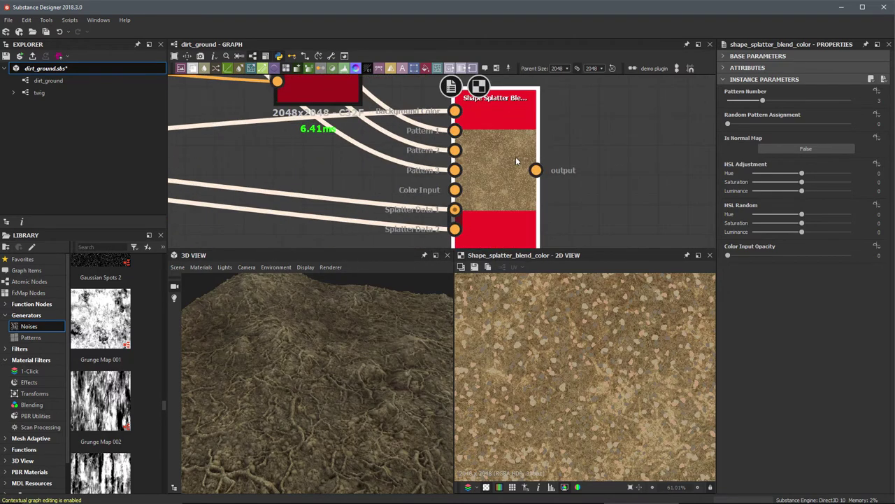
Connect the first Shape Splatter Blend Color output to the copy's Background Color input and arrange the copy beside the original
{"action": "middle_click_drag", "start_coordinate": [409, 146], "coordinate": [427, 218]}
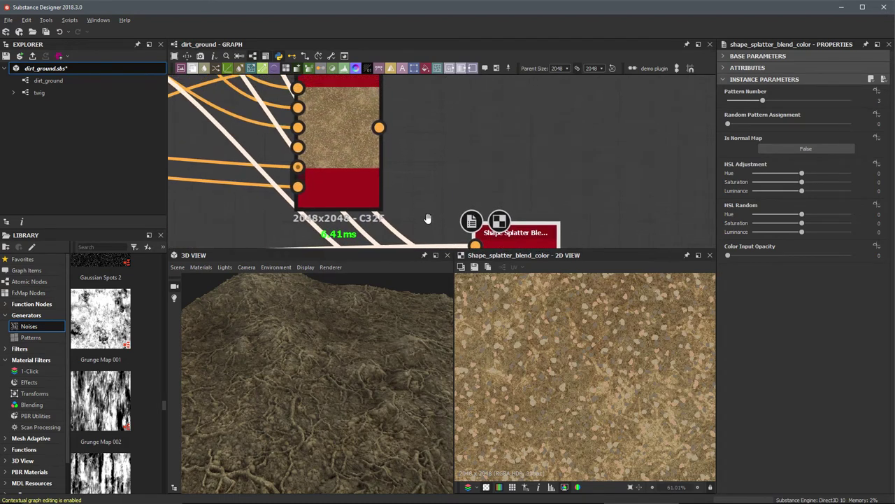
{"action": "scroll", "coordinate": [439, 210], "scroll_direction": "down", "scroll_amount": 3}
{"action": "left_click_drag", "start_coordinate": [431, 112], "coordinate": [509, 228]}
{"action": "scroll", "coordinate": [515, 155], "scroll_direction": "down", "scroll_amount": 4}
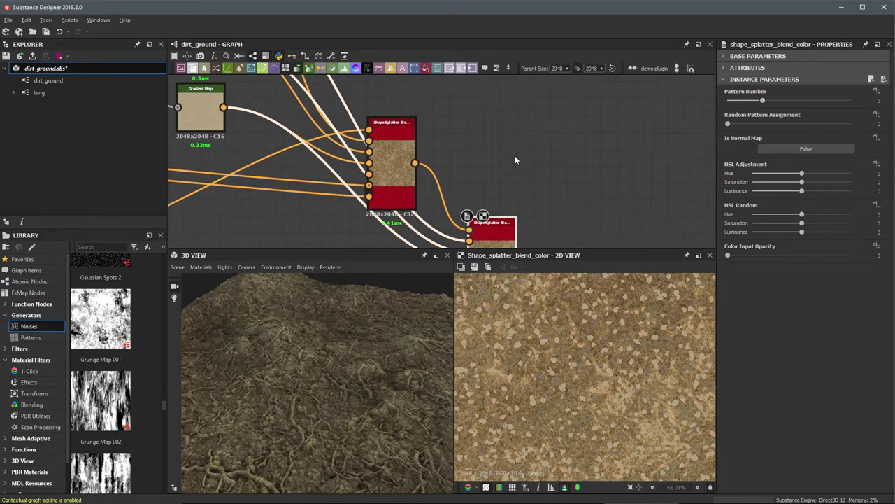
{"action": "left_click_drag", "start_coordinate": [539, 191], "coordinate": [556, 203]}
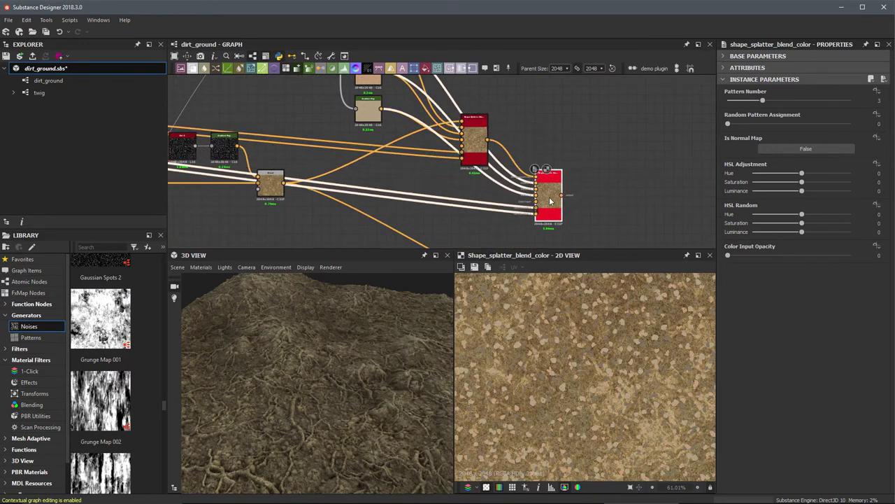
{"action": "scroll", "coordinate": [551, 146], "scroll_direction": "down", "scroll_amount": 2}
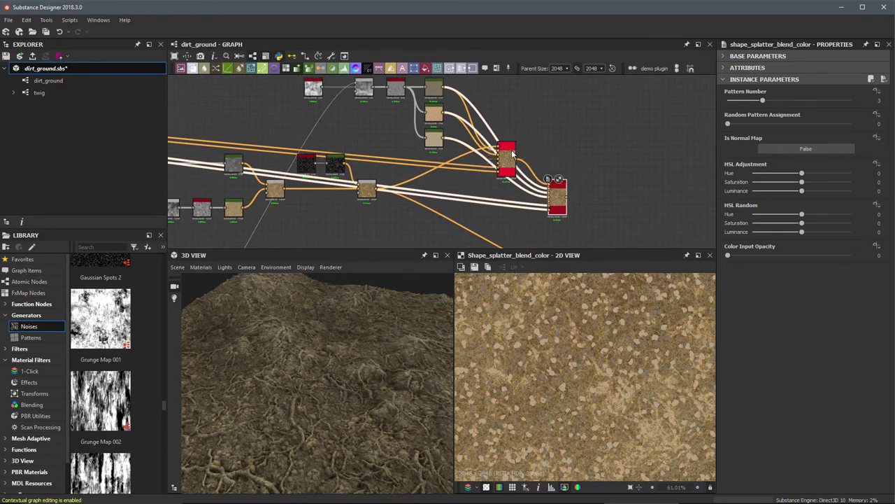
Delete the three Gradient Map connections feeding the pattern inputs of the duplicated Shape Splatter Blend Color
{"action": "scroll", "coordinate": [504, 170], "scroll_direction": "up", "scroll_amount": 3}
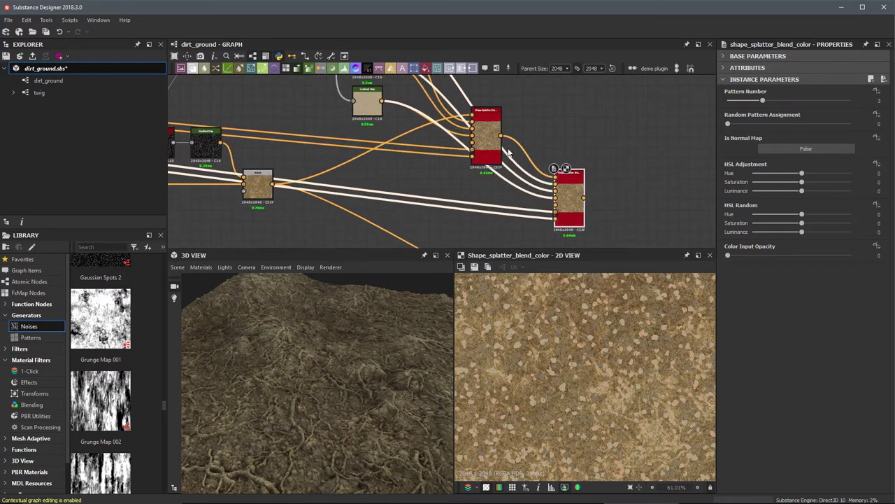
{"action": "scroll", "coordinate": [501, 160], "scroll_direction": "down", "scroll_amount": 1}
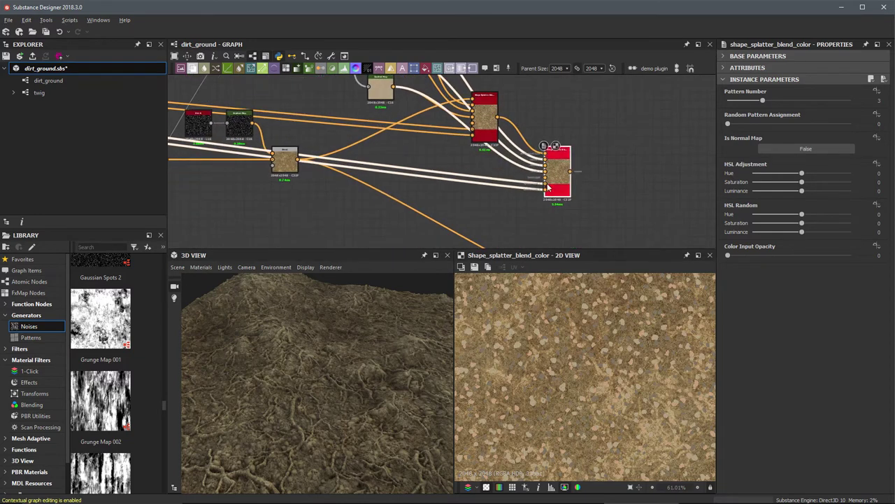
{"action": "scroll", "coordinate": [501, 159], "scroll_direction": "up", "scroll_amount": 4}
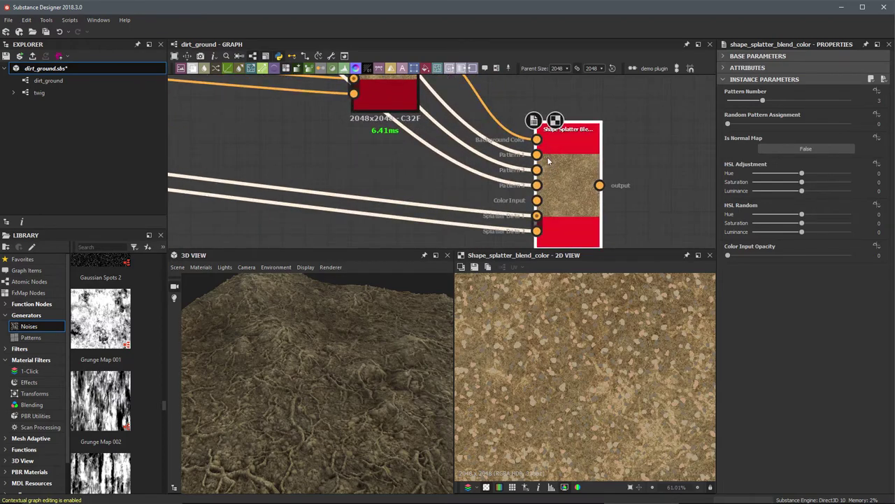
{"action": "left_click_drag", "start_coordinate": [469, 185], "coordinate": [487, 138]}
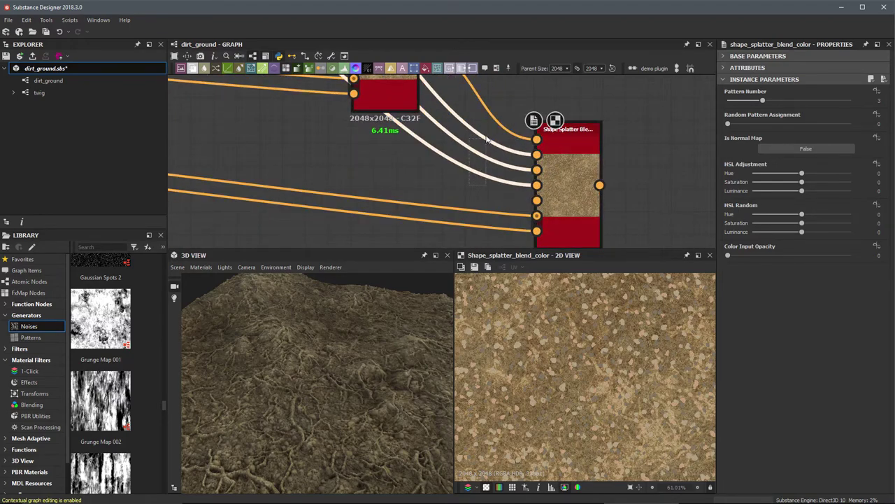
{"action": "key", "text": "Delete"}
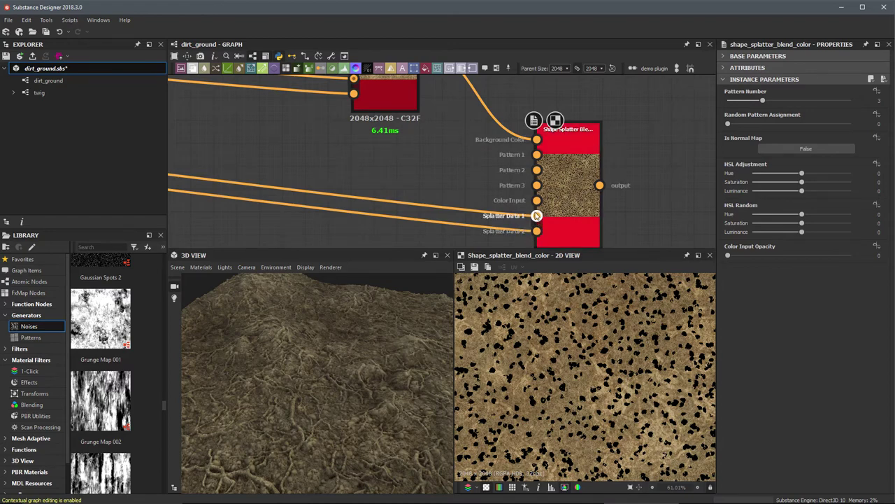
Connect Splatter Data 1 of the large pebbles' Shape Splatter to the Splatter Data 1 input of the duplicated blend node
{"action": "scroll", "coordinate": [463, 180], "scroll_direction": "down", "scroll_amount": 6}
{"action": "scroll", "coordinate": [310, 101], "scroll_direction": "down", "scroll_amount": 2}
{"action": "middle_click_drag", "start_coordinate": [314, 112], "coordinate": [582, 147]}
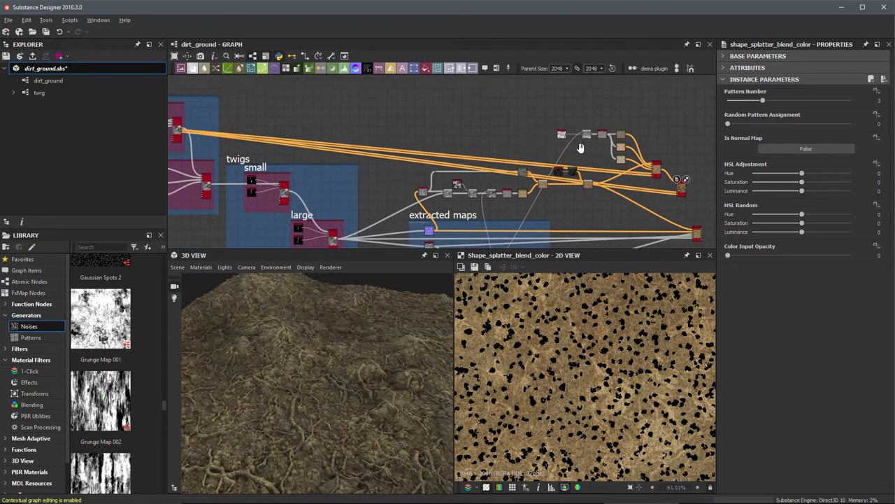
{"action": "middle_click_drag", "start_coordinate": [281, 150], "coordinate": [429, 148]}
{"action": "scroll", "coordinate": [429, 149], "scroll_direction": "up", "scroll_amount": 6}
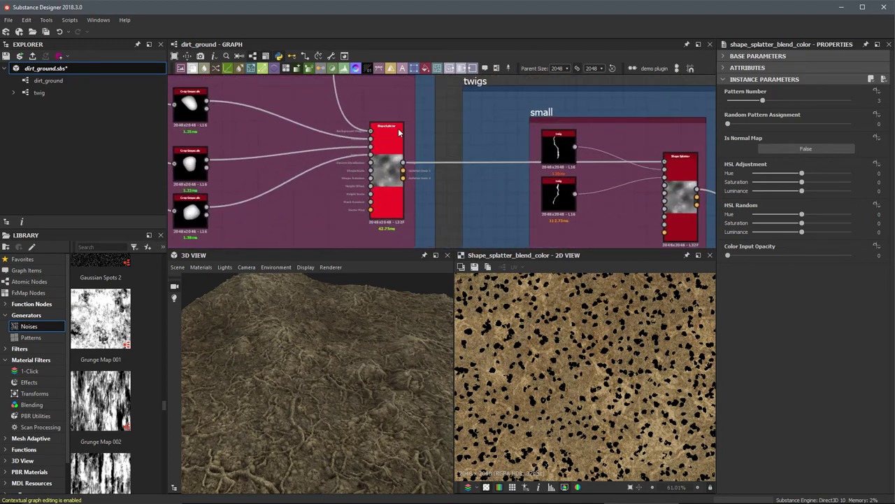
{"action": "scroll", "coordinate": [371, 154], "scroll_direction": "up", "scroll_amount": 3}
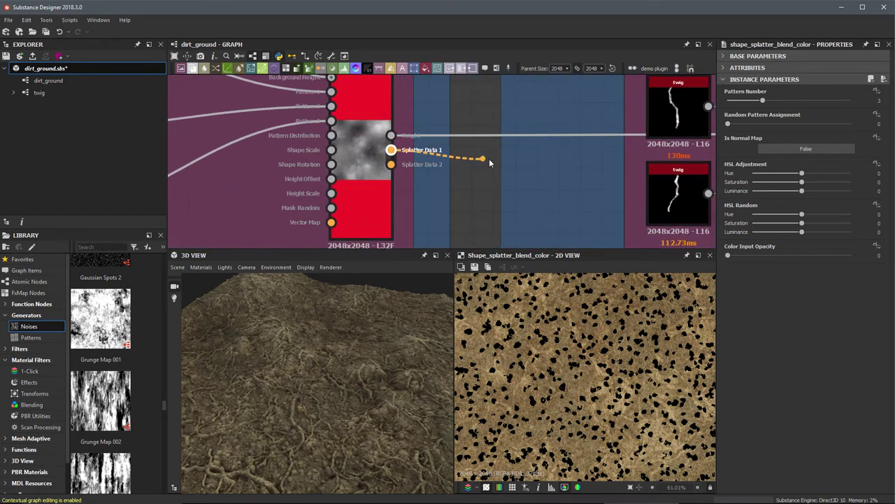
{"action": "scroll", "coordinate": [601, 202], "scroll_direction": "down", "scroll_amount": 6}
{"action": "middle_click_drag", "start_coordinate": [523, 168], "coordinate": [231, 142]}
{"action": "middle_click_drag", "start_coordinate": [594, 167], "coordinate": [248, 151]}
{"action": "middle_click_drag", "start_coordinate": [533, 163], "coordinate": [172, 116]}
{"action": "scroll", "coordinate": [443, 91], "scroll_direction": "up", "scroll_amount": 8}
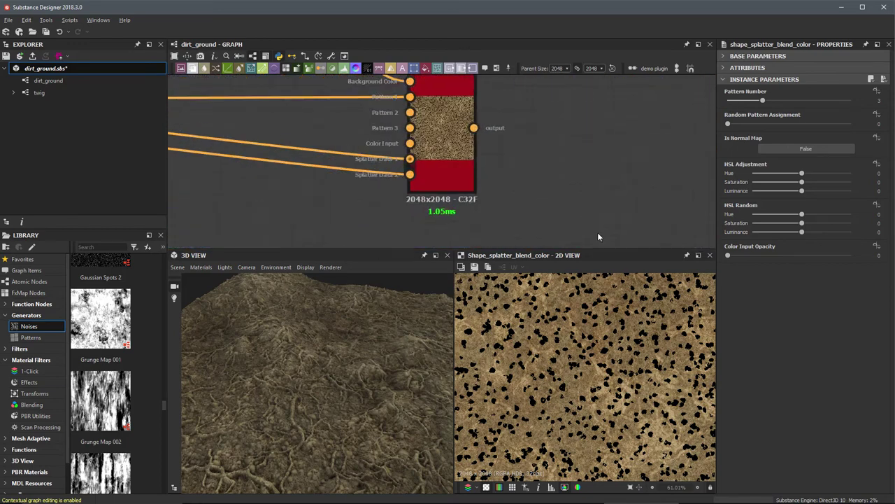
{"action": "left_click", "coordinate": [406, 170]}
{"action": "scroll", "coordinate": [440, 229], "scroll_direction": "down", "scroll_amount": 6}
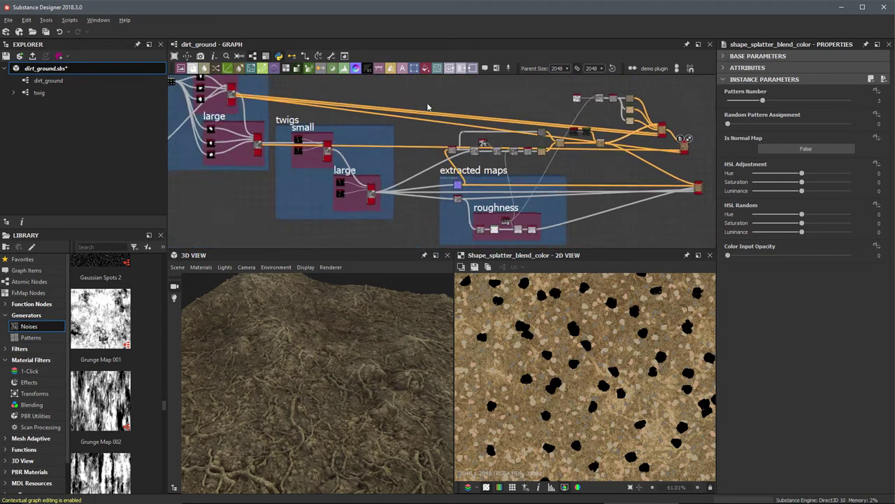
Connect Splatter Data 2 of the large pebbles' Shape Splatter to the matching input of the duplicated blend node
{"action": "middle_click_drag", "start_coordinate": [351, 152], "coordinate": [289, 159]}
{"action": "scroll", "coordinate": [224, 166], "scroll_direction": "up", "scroll_amount": 1}
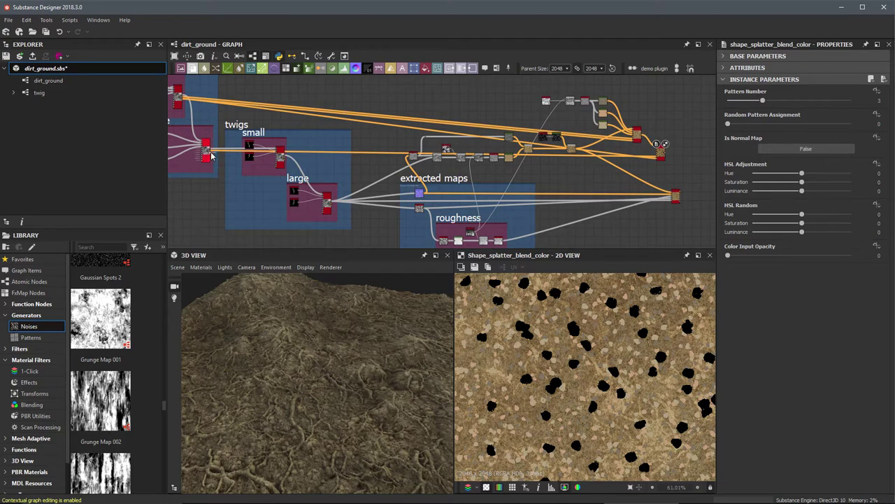
{"action": "left_click", "coordinate": [658, 159]}
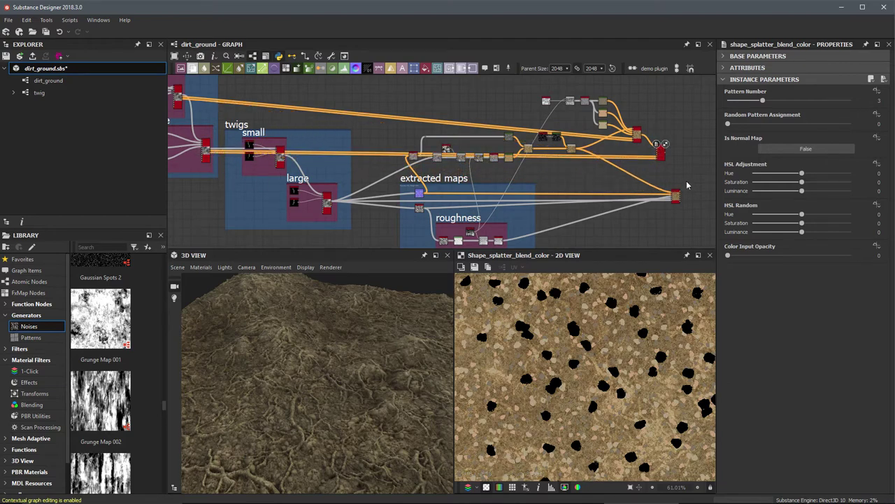
{"action": "middle_click_drag", "start_coordinate": [616, 168], "coordinate": [551, 214]}
{"action": "scroll", "coordinate": [591, 196], "scroll_direction": "up", "scroll_amount": 5}
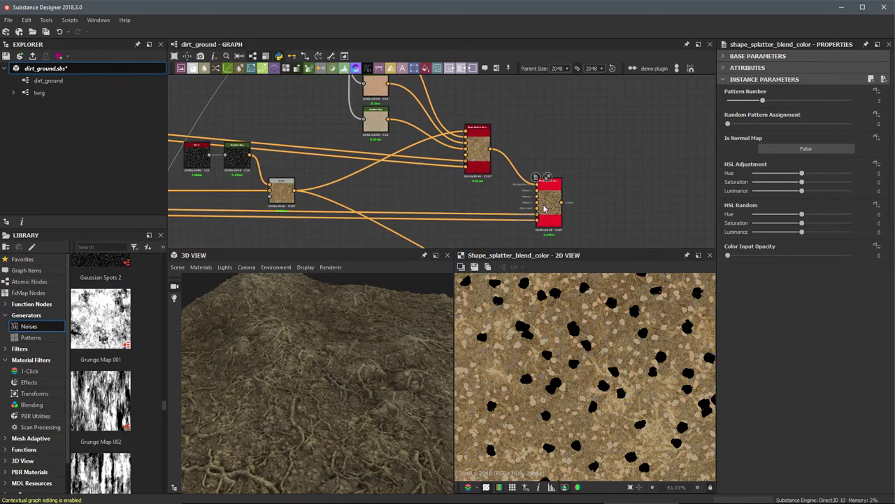
Arrange the two Shape Splatter Blend Color nodes with more room between them
{"action": "left_click_drag", "start_coordinate": [545, 209], "coordinate": [571, 210]}
{"action": "middle_click_drag", "start_coordinate": [483, 173], "coordinate": [509, 199]}
{"action": "left_click_drag", "start_coordinate": [508, 196], "coordinate": [507, 191]}
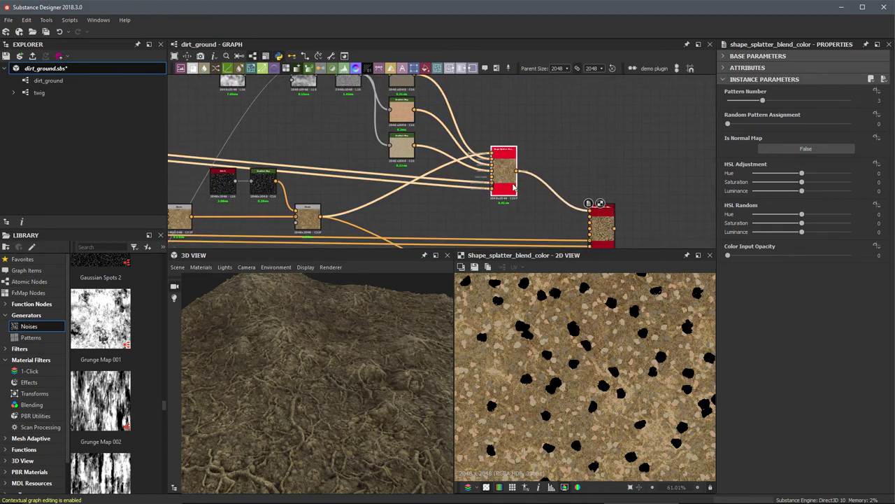
{"action": "scroll", "coordinate": [536, 165], "scroll_direction": "down", "scroll_amount": 1}
{"action": "middle_click_drag", "start_coordinate": [536, 165], "coordinate": [521, 154]}
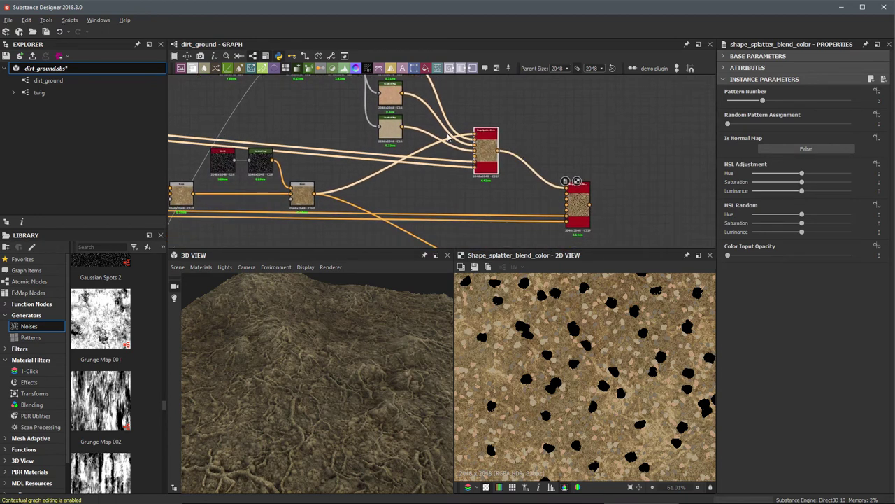
Duplicate the lowest of the small pebbles' Gradient Maps and place the copy ahead of the second Shape Splatter Blend Color
{"action": "middle_click_drag", "start_coordinate": [448, 138], "coordinate": [530, 189]}
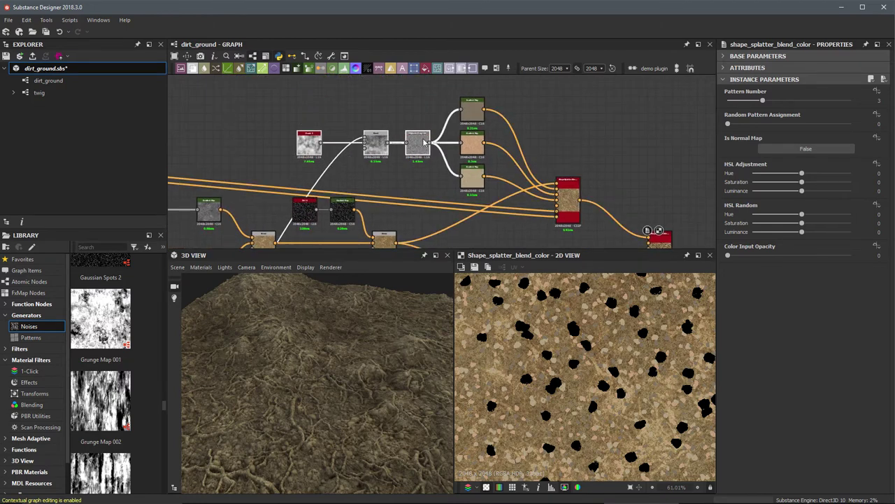
{"action": "left_click_drag", "start_coordinate": [423, 142], "coordinate": [414, 135]}
{"action": "scroll", "coordinate": [361, 131], "scroll_direction": "up", "scroll_amount": 3}
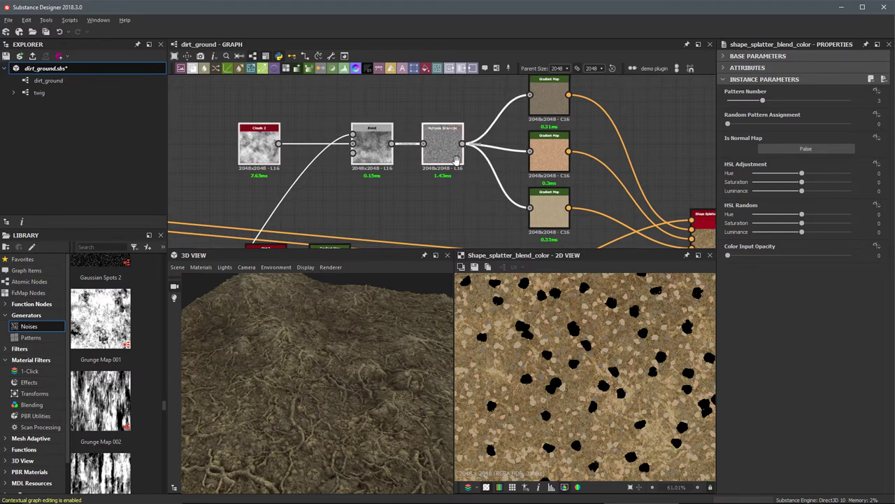
{"action": "middle_click_drag", "start_coordinate": [438, 141], "coordinate": [431, 122]}
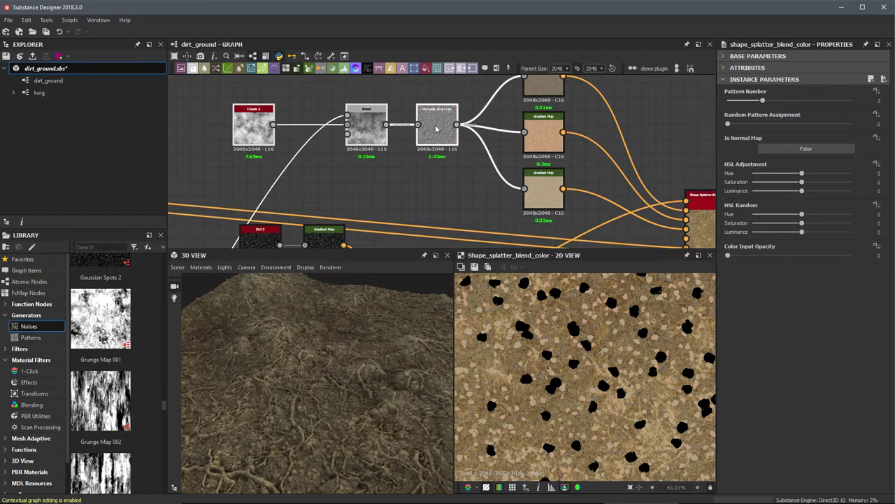
{"action": "scroll", "coordinate": [649, 208], "scroll_direction": "down", "scroll_amount": 3}
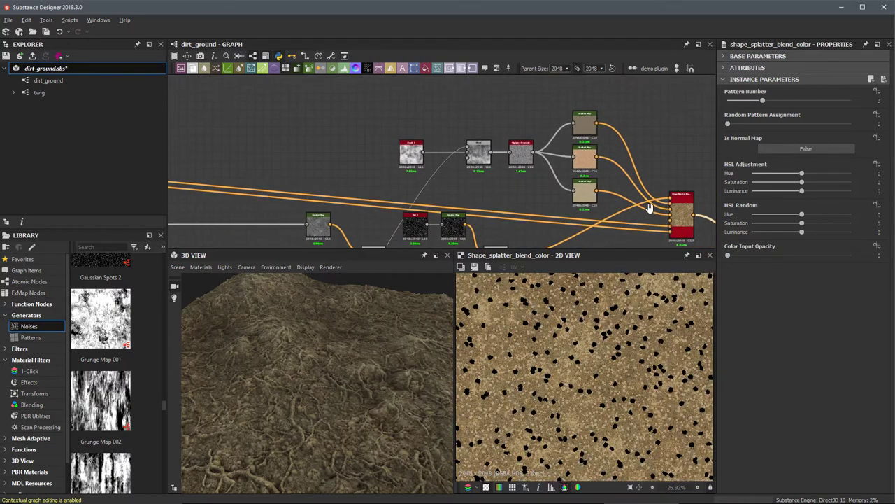
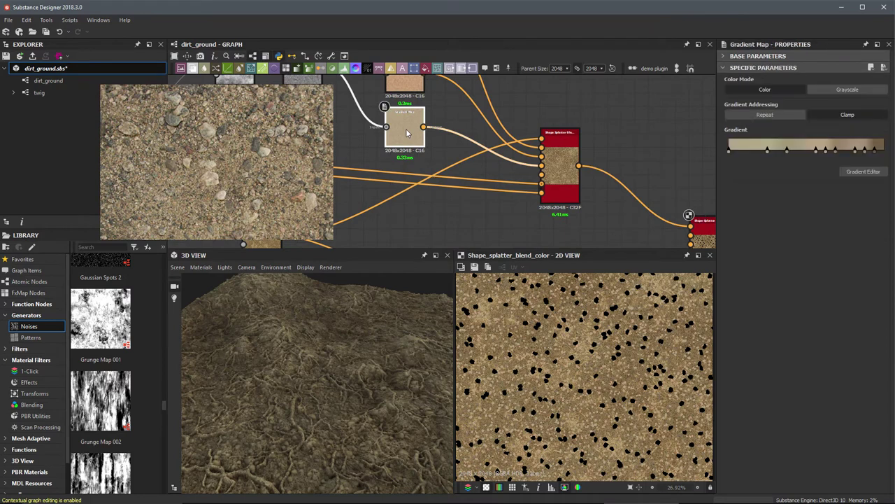
{"action": "key", "text": "ctrl+d"}
{"action": "left_click_drag", "start_coordinate": [440, 160], "coordinate": [515, 213]}
{"action": "middle_click_drag", "start_coordinate": [540, 213], "coordinate": [519, 153]}
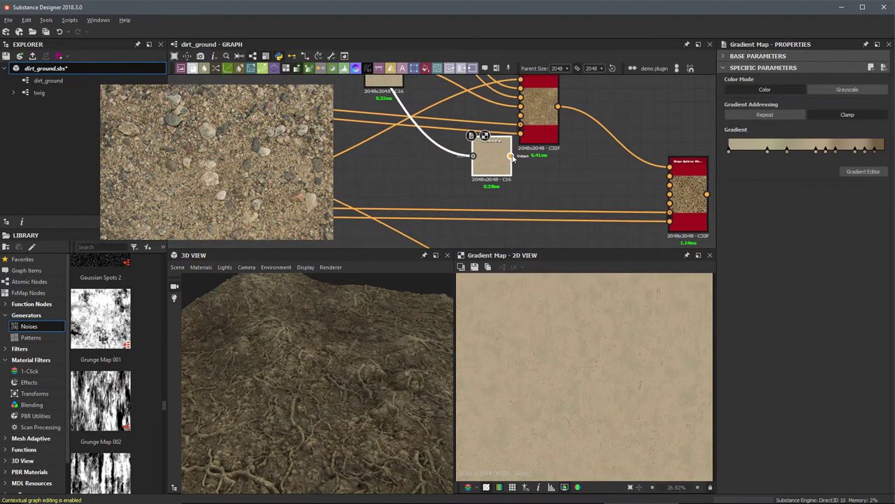
{"action": "scroll", "coordinate": [520, 155], "scroll_direction": "up", "scroll_amount": 2}
{"action": "left_click_drag", "start_coordinate": [494, 162], "coordinate": [538, 188]}
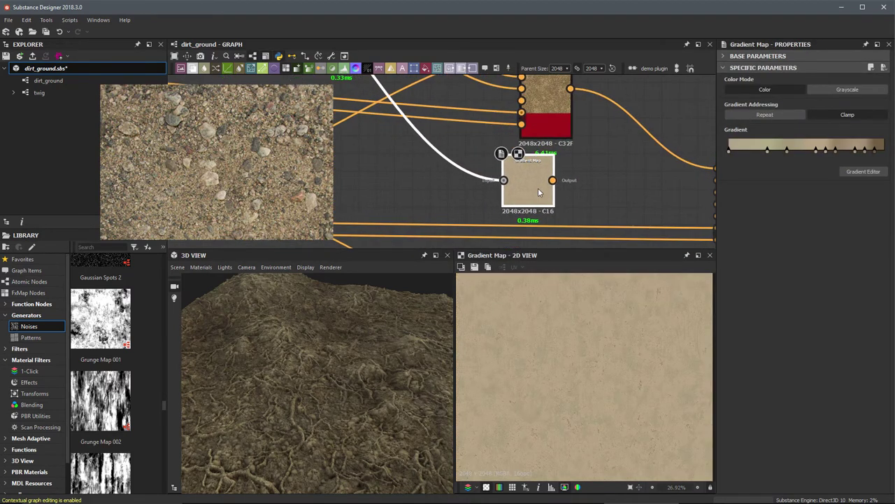
Resample the copied Gradient Map's gradient with brown tones picked from the gravel reference photo
{"action": "left_click", "coordinate": [864, 172]}
{"action": "left_click", "coordinate": [719, 301]}
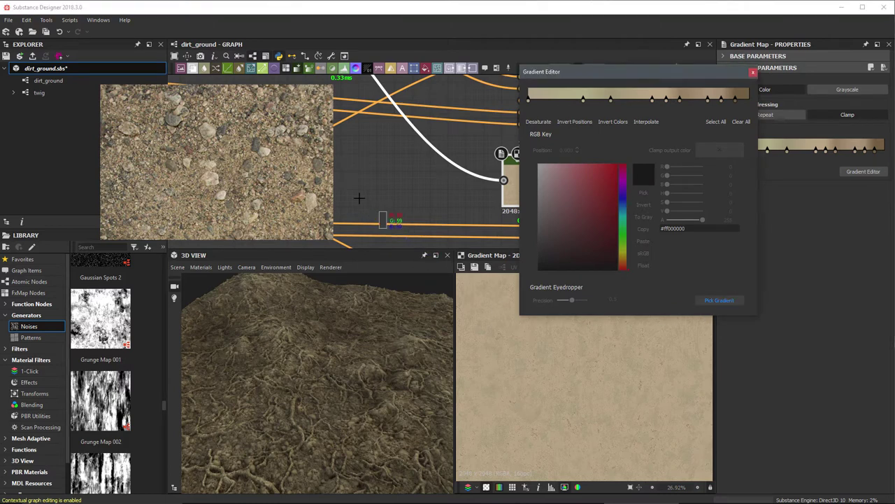
{"action": "left_click_drag", "start_coordinate": [319, 168], "coordinate": [321, 173]}
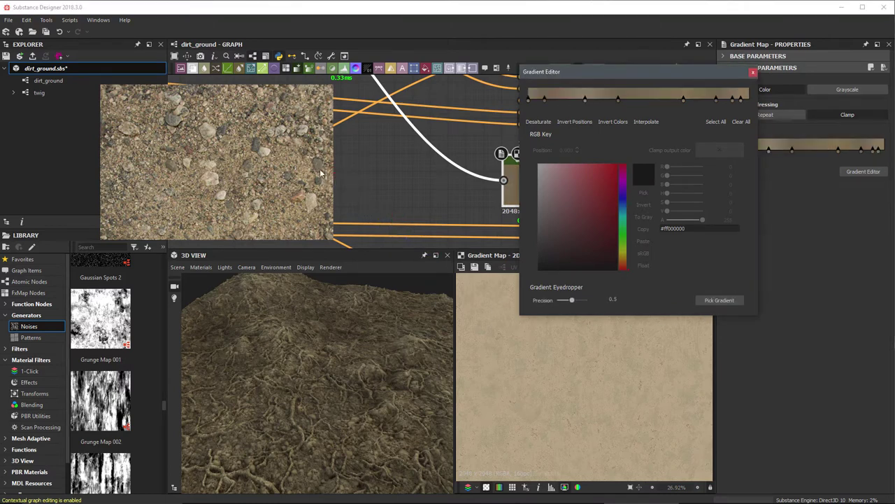
{"action": "left_click", "coordinate": [753, 72]}
Connect the brown Gradient Map to the Pattern 1 input of the second Shape Splatter Blend Color
{"action": "middle_click_drag", "start_coordinate": [606, 169], "coordinate": [435, 135]}
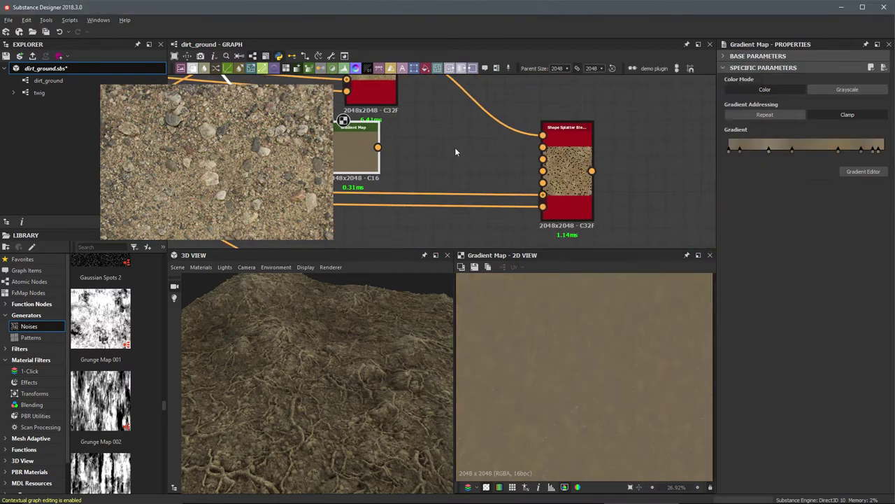
{"action": "left_click_drag", "start_coordinate": [377, 147], "coordinate": [543, 147]}
{"action": "scroll", "coordinate": [521, 178], "scroll_direction": "down", "scroll_amount": 2}
Duplicate the brown Gradient Map and place the copy directly below it
{"action": "middle_click_drag", "start_coordinate": [464, 156], "coordinate": [583, 128]}
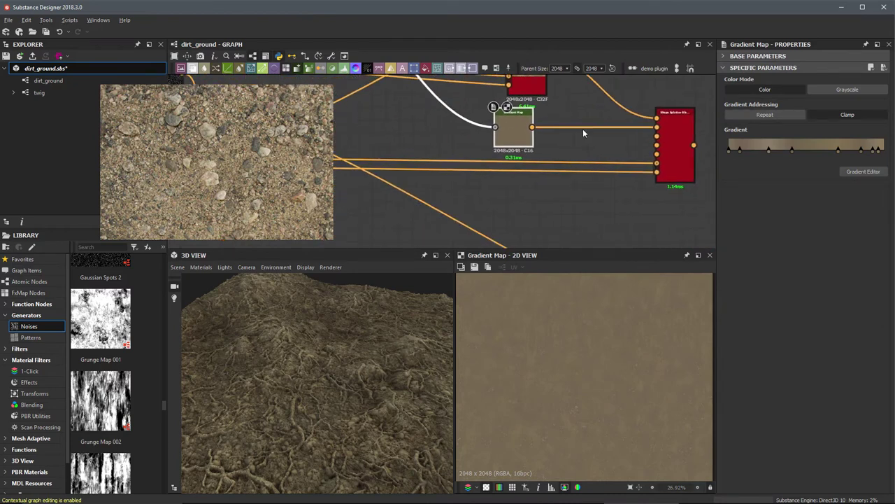
{"action": "key", "text": "ctrl+d"}
{"action": "left_click_drag", "start_coordinate": [447, 169], "coordinate": [512, 190]}
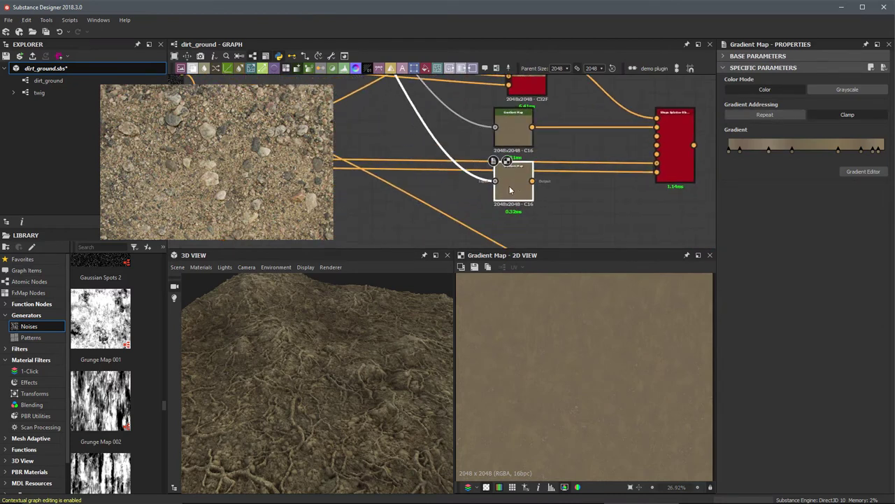
Resample the second Gradient Map copy from a gray stone in the photo and connect it to the second blend node's Pattern 2 input
{"action": "left_click", "coordinate": [860, 172]}
{"action": "left_click", "coordinate": [719, 300]}
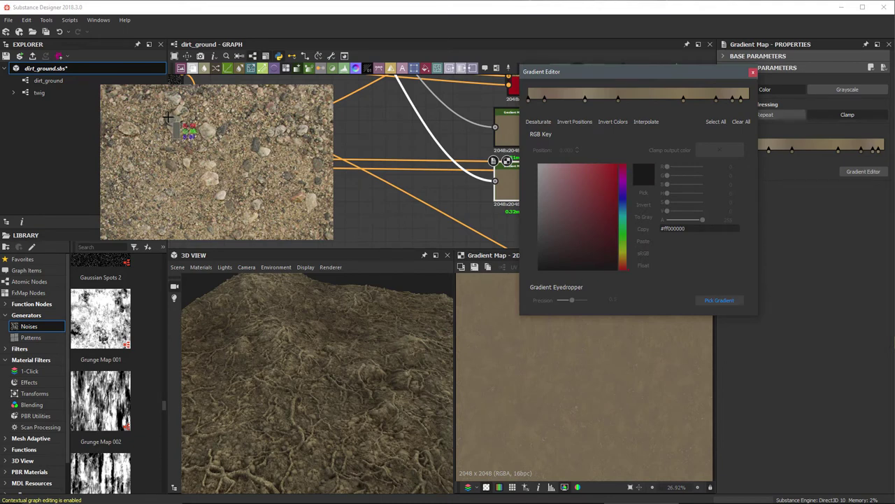
{"action": "left_click_drag", "start_coordinate": [169, 117], "coordinate": [170, 123]}
{"action": "left_click", "coordinate": [753, 72]}
{"action": "left_click_drag", "start_coordinate": [533, 181], "coordinate": [657, 137]}
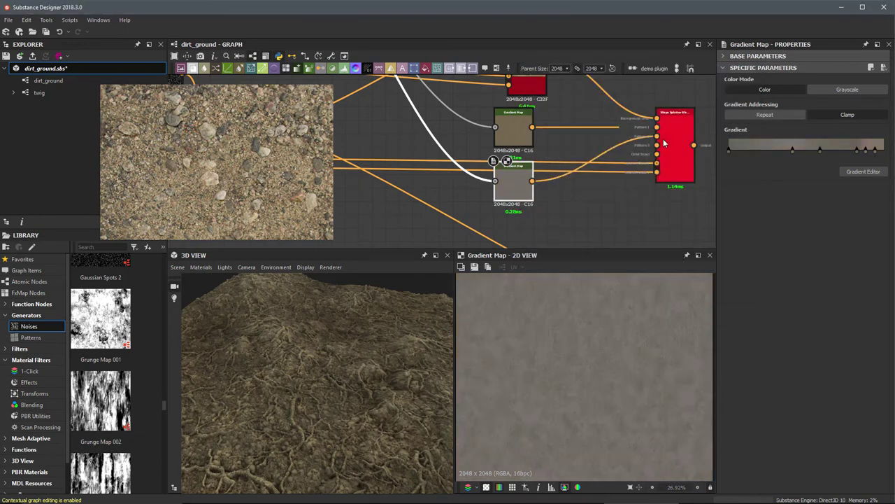
Duplicate the gray Gradient Map and place the third copy beneath it in the column
{"action": "key", "text": "ctrl+d"}
{"action": "left_click_drag", "start_coordinate": [441, 166], "coordinate": [514, 235]}
{"action": "scroll", "coordinate": [514, 235], "scroll_direction": "down", "scroll_amount": 1}
{"action": "middle_click_drag", "start_coordinate": [514, 235], "coordinate": [512, 194]}
Resample the third Gradient Map copy with light sandy tones from the photo and connect it to the second blend node's Pattern 3 input
{"action": "left_click", "coordinate": [863, 172]}
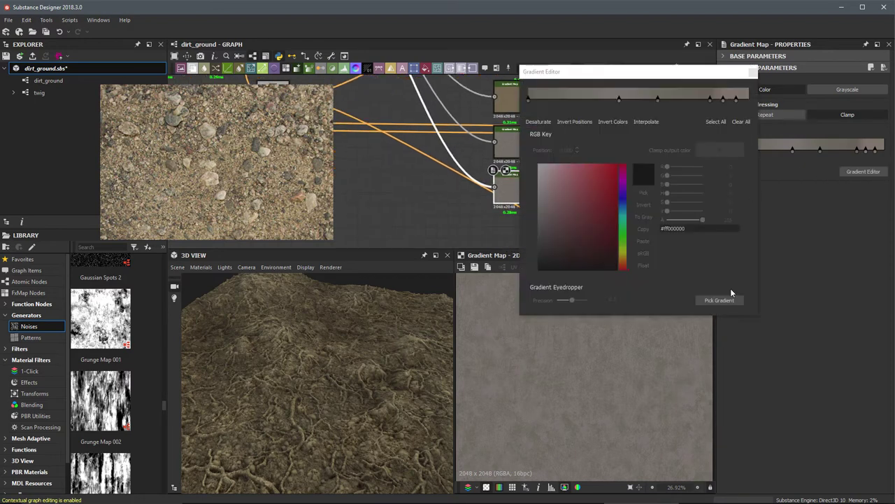
{"action": "left_click", "coordinate": [719, 300]}
{"action": "left_click_drag", "start_coordinate": [228, 204], "coordinate": [243, 206]}
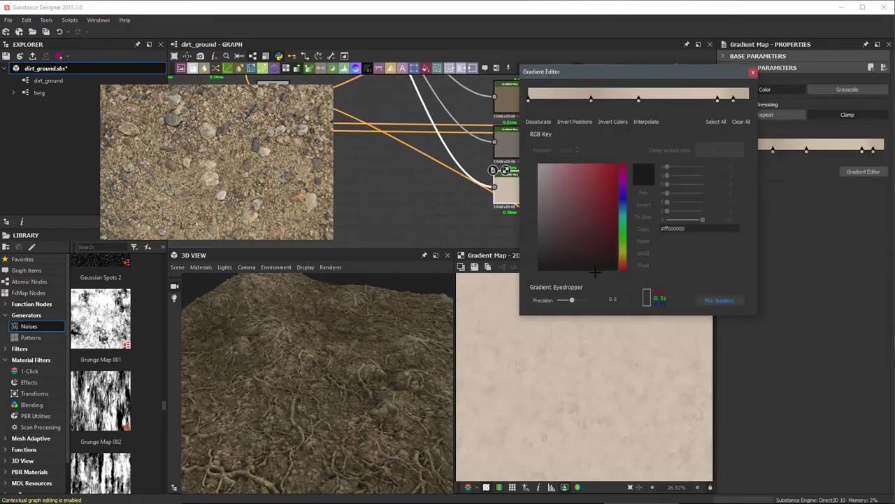
{"action": "left_click_drag", "start_coordinate": [122, 125], "coordinate": [125, 128]}
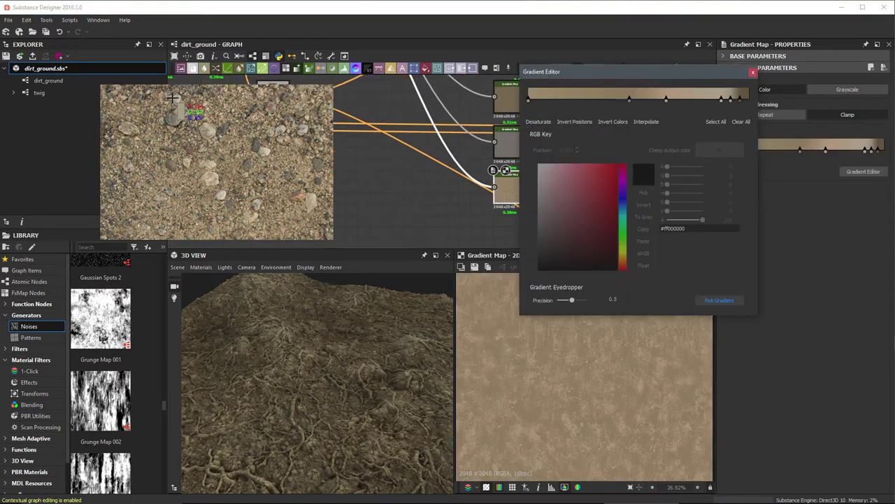
{"action": "left_click", "coordinate": [172, 98]}
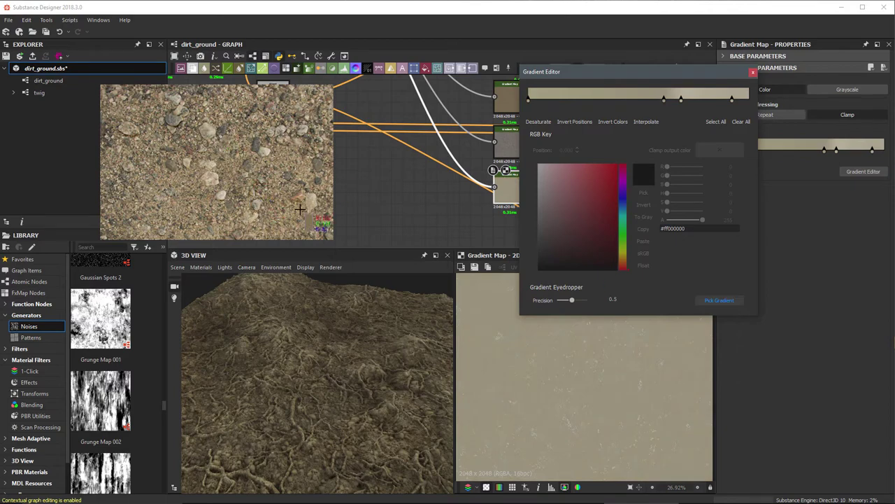
{"action": "left_click_drag", "start_coordinate": [249, 219], "coordinate": [251, 222]}
{"action": "left_click", "coordinate": [754, 73]}
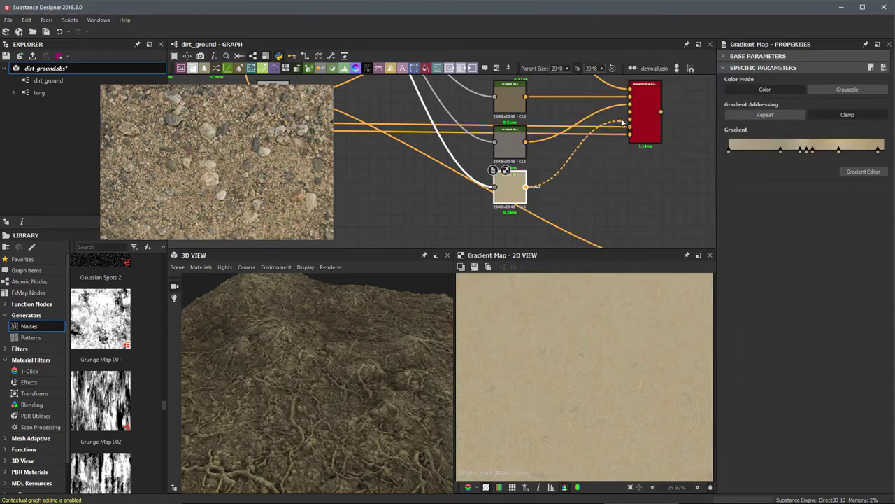
{"action": "left_click_drag", "start_coordinate": [622, 122], "coordinate": [629, 119]}
Move the gravel reference photo off the graph and shift the base material node farther along the chain
{"action": "left_click_drag", "start_coordinate": [270, 148], "coordinate": [894, 218]}
{"action": "scroll", "coordinate": [516, 166], "scroll_direction": "down", "scroll_amount": 3}
{"action": "middle_click_drag", "start_coordinate": [516, 166], "coordinate": [495, 172]}
{"action": "scroll", "coordinate": [506, 172], "scroll_direction": "down", "scroll_amount": 1}
{"action": "middle_click_drag", "start_coordinate": [592, 218], "coordinate": [543, 166]}
{"action": "scroll", "coordinate": [541, 164], "scroll_direction": "up", "scroll_amount": 1}
{"action": "left_click_drag", "start_coordinate": [524, 207], "coordinate": [545, 206]}
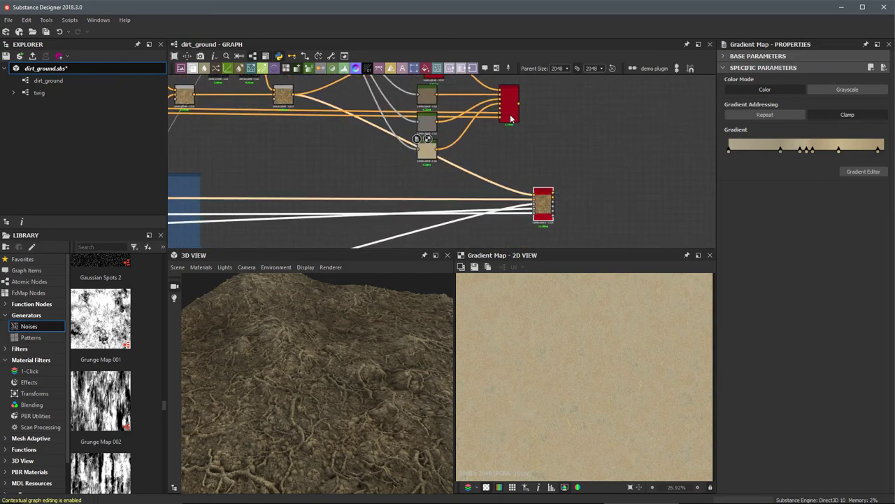
Preview the second Shape Splatter Blend Color in the 2D view and examine the pebble colors
{"action": "double_click", "coordinate": [510, 112]}
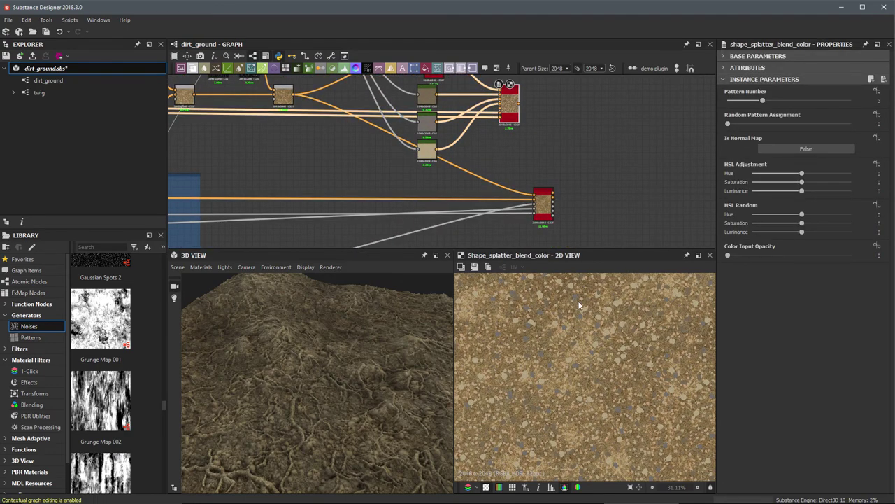
{"action": "scroll", "coordinate": [535, 138], "scroll_direction": "down", "scroll_amount": 3}
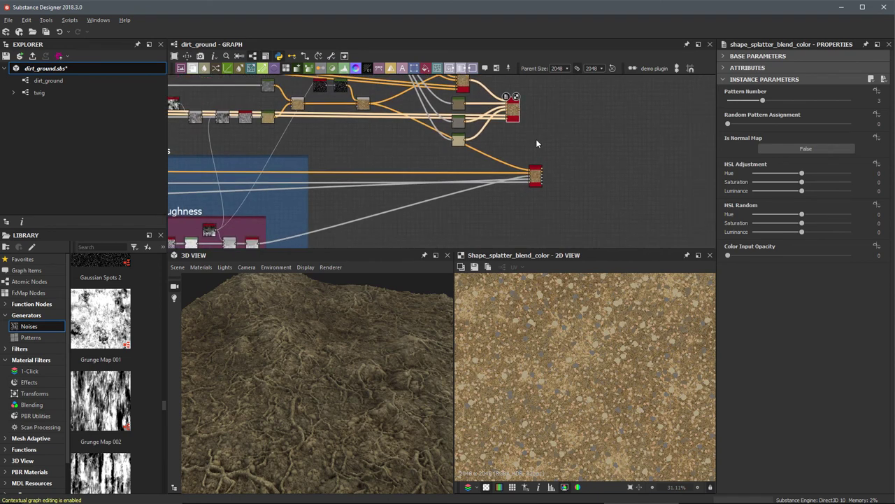
{"action": "scroll", "coordinate": [503, 134], "scroll_direction": "up", "scroll_amount": 3}
{"action": "scroll", "coordinate": [503, 133], "scroll_direction": "up", "scroll_amount": 2}
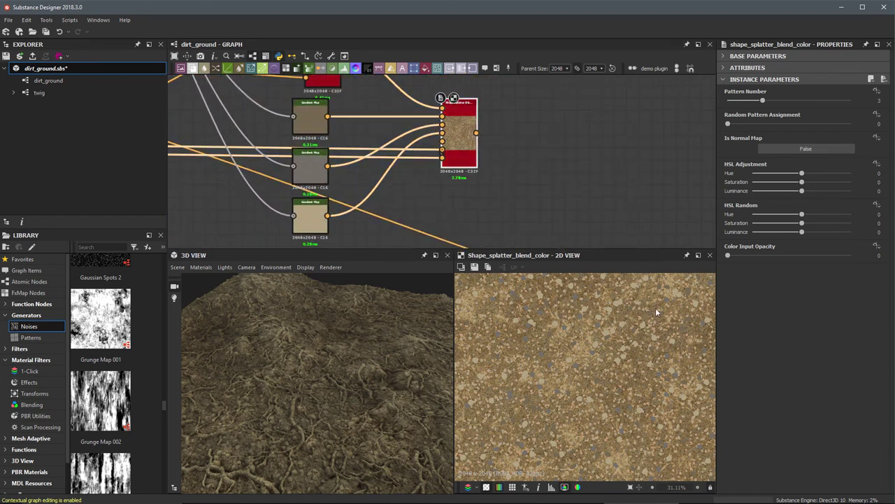
Feed the second Shape Splatter Blend Color into the base material's Base Color input and examine the colored ground in 3D
{"action": "scroll", "coordinate": [574, 155], "scroll_direction": "down", "scroll_amount": 3}
{"action": "middle_click_drag", "start_coordinate": [587, 160], "coordinate": [541, 117]}
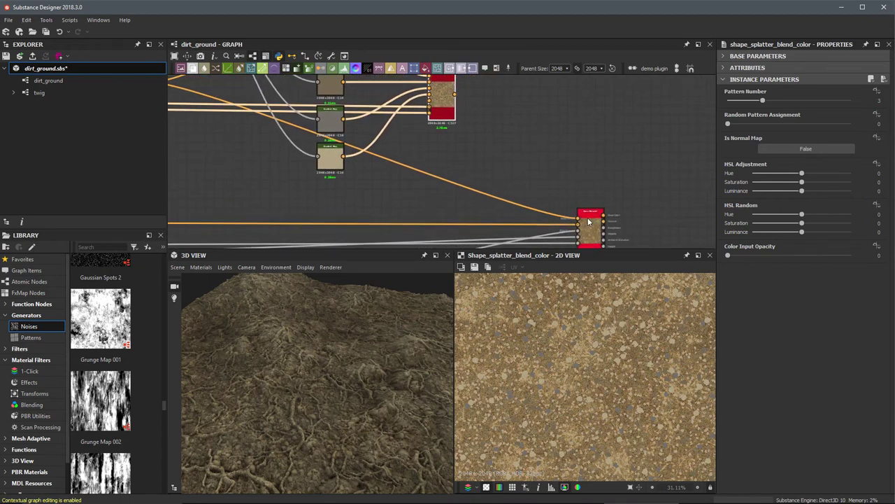
{"action": "left_click_drag", "start_coordinate": [588, 222], "coordinate": [607, 222]}
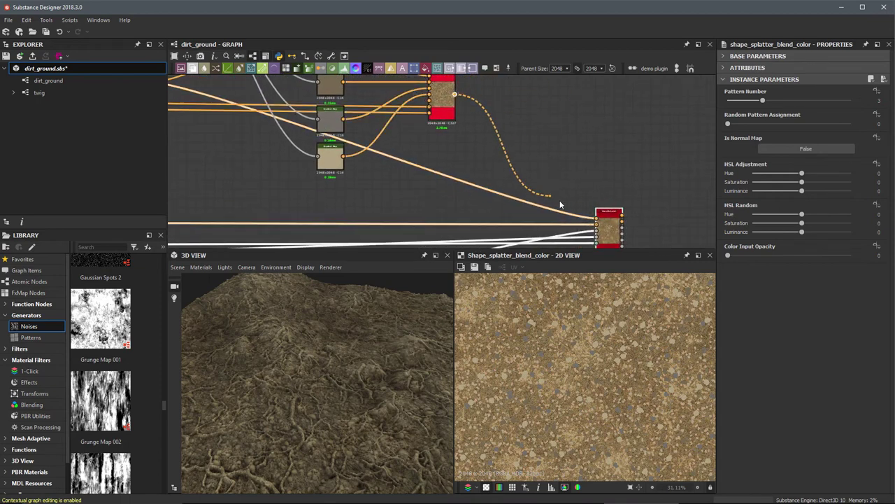
{"action": "left_click_drag", "start_coordinate": [560, 204], "coordinate": [606, 215]}
{"action": "left_click", "coordinate": [605, 216]}
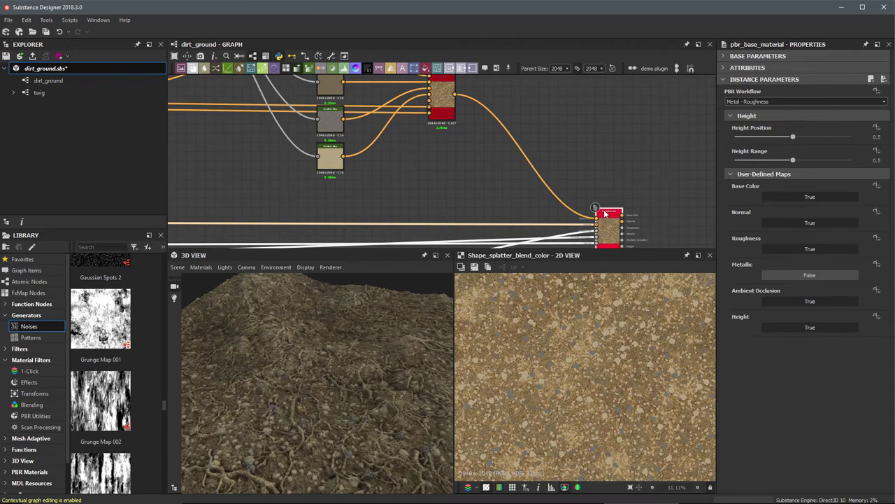
{"action": "left_click_drag", "start_coordinate": [387, 386], "coordinate": [381, 412]}
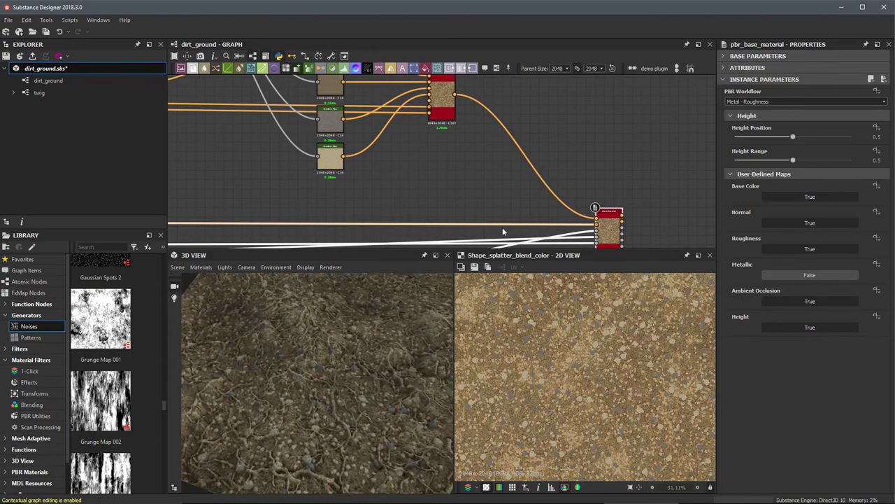
Set Random Pattern Assignment of the second Shape Splatter Blend Color to 0.35 and check the pebbles in 3D
{"action": "scroll", "coordinate": [516, 194], "scroll_direction": "down", "scroll_amount": 1}
{"action": "middle_click_drag", "start_coordinate": [466, 132], "coordinate": [573, 164]}
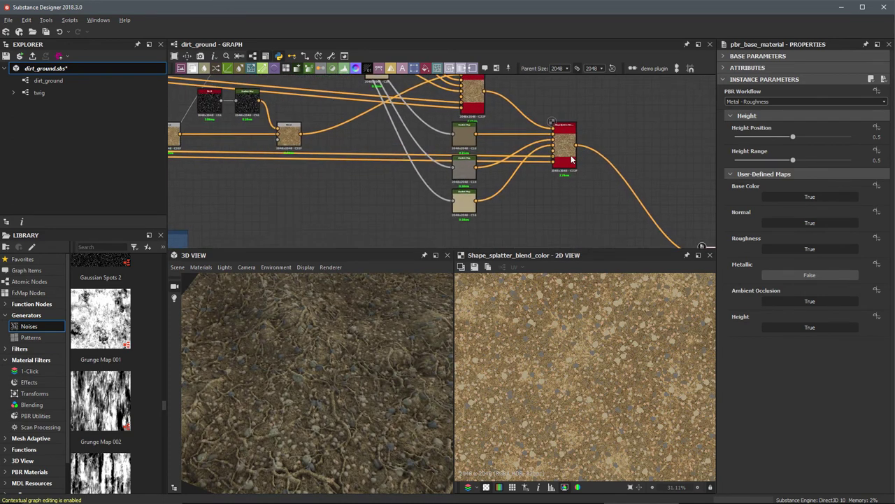
{"action": "scroll", "coordinate": [577, 173], "scroll_direction": "up", "scroll_amount": 2}
{"action": "left_click_drag", "start_coordinate": [575, 163], "coordinate": [584, 165]}
{"action": "scroll", "coordinate": [596, 156], "scroll_direction": "up", "scroll_amount": 2}
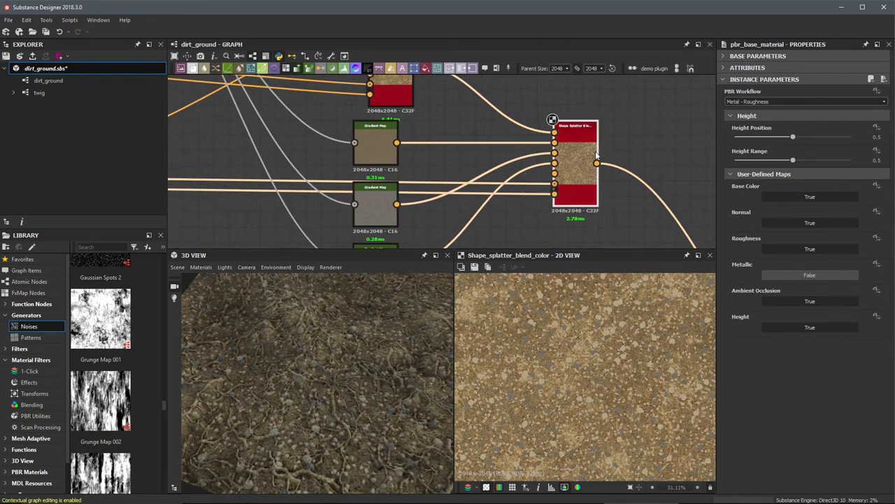
{"action": "left_click", "coordinate": [582, 153]}
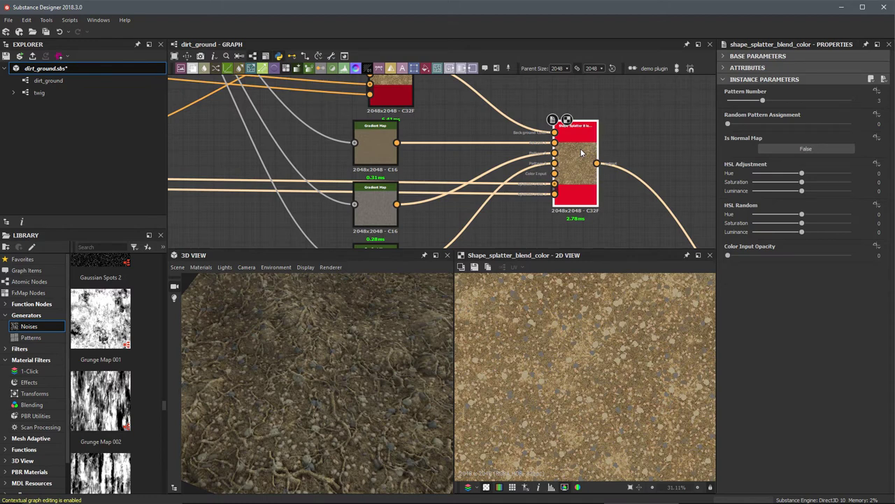
{"action": "scroll", "coordinate": [600, 173], "scroll_direction": "down", "scroll_amount": 3}
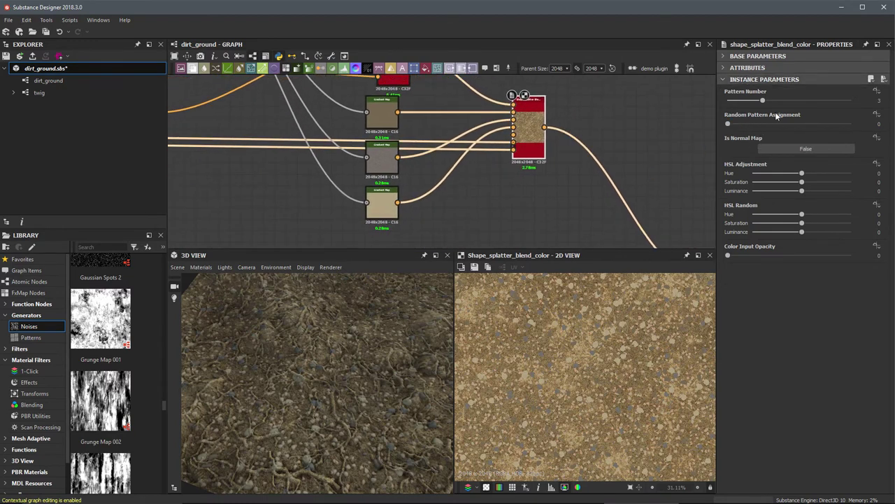
{"action": "left_click_drag", "start_coordinate": [734, 124], "coordinate": [771, 124]}
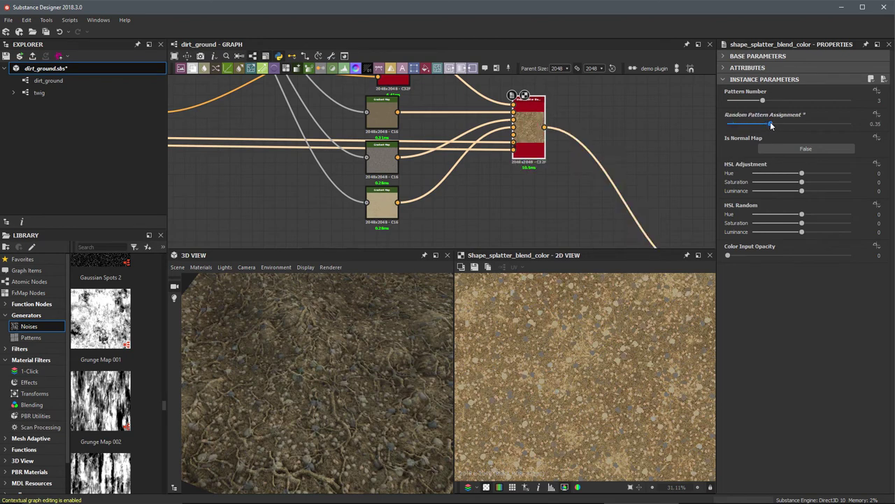
{"action": "left_click_drag", "start_coordinate": [423, 378], "coordinate": [356, 325]}
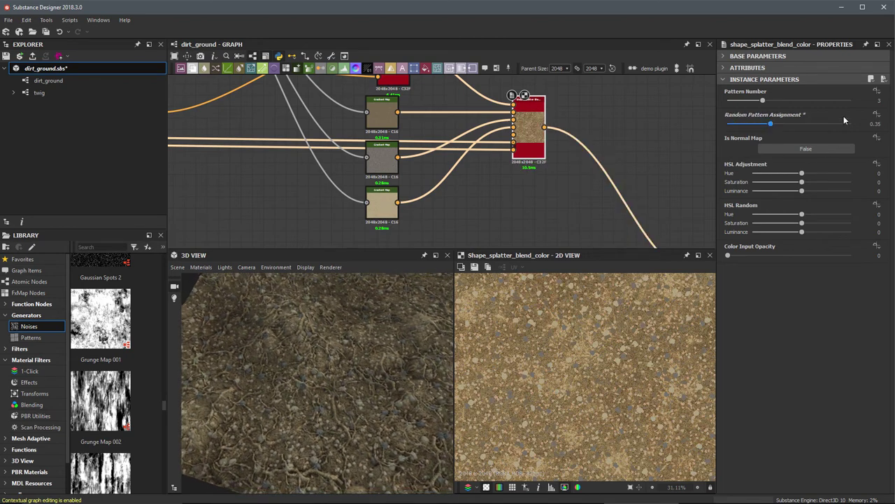
Set Random Pattern Assignment to 0.55 on both Shape Splatter Blend Color nodes and check the pebble colors in the 3D view
{"action": "left_click", "coordinate": [808, 124]}
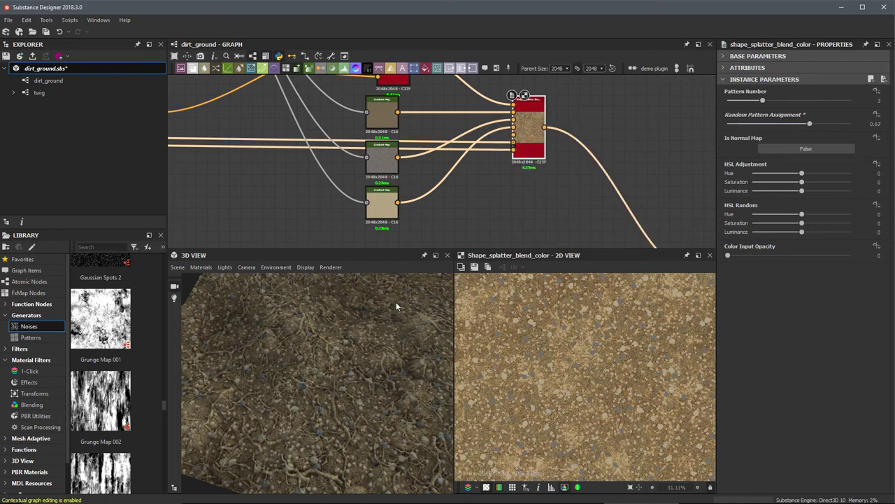
{"action": "left_click_drag", "start_coordinate": [827, 124], "coordinate": [796, 124]}
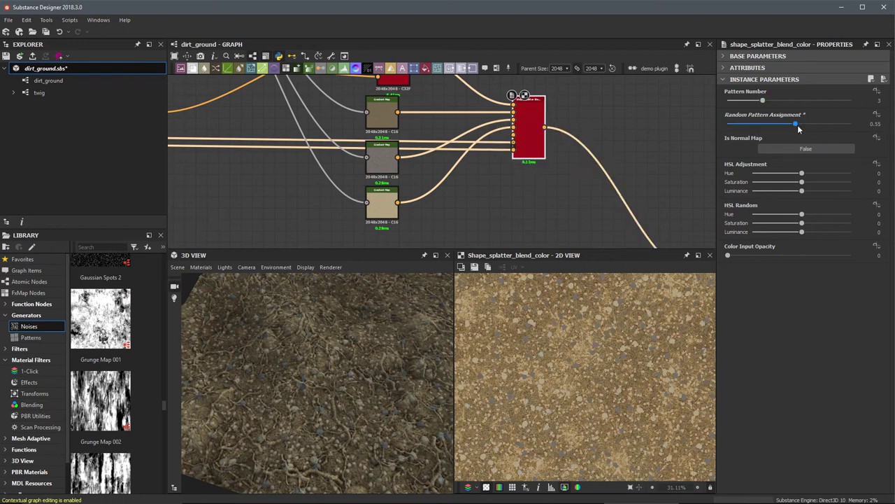
{"action": "scroll", "coordinate": [606, 189], "scroll_direction": "down", "scroll_amount": 2}
{"action": "middle_click_drag", "start_coordinate": [547, 174], "coordinate": [540, 215]}
{"action": "left_click", "coordinate": [432, 124]}
{"action": "left_click", "coordinate": [795, 124]}
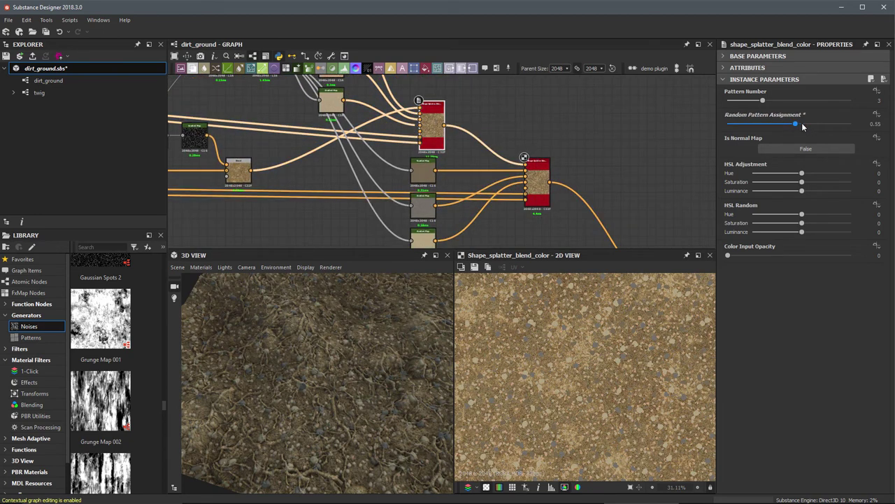
{"action": "left_click_drag", "start_coordinate": [370, 379], "coordinate": [450, 401]}
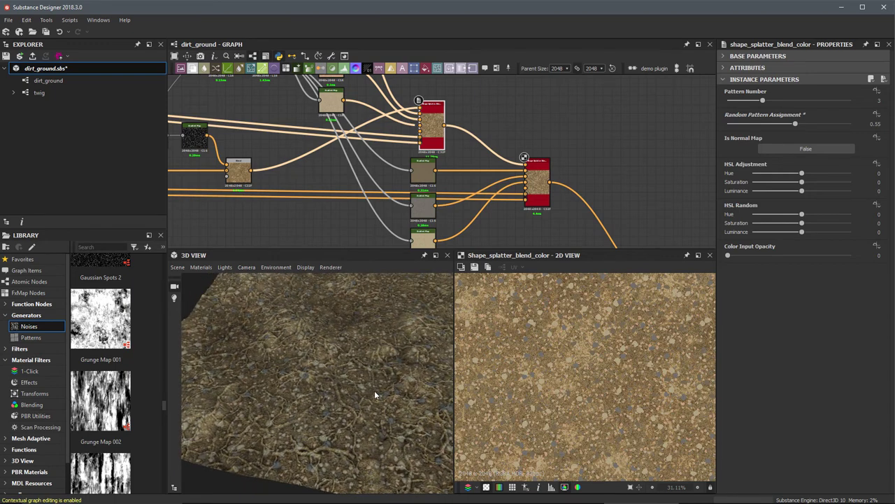
{"action": "mouse_move", "coordinate": [373, 385]}
{"action": "left_mouse_down"}
{"action": "mouse_move", "coordinate": [356, 347]}
{"action": "mouse_move", "coordinate": [336, 369]}
{"action": "mouse_move", "coordinate": [385, 382]}
{"action": "mouse_move", "coordinate": [383, 391]}
{"action": "left_mouse_up"}
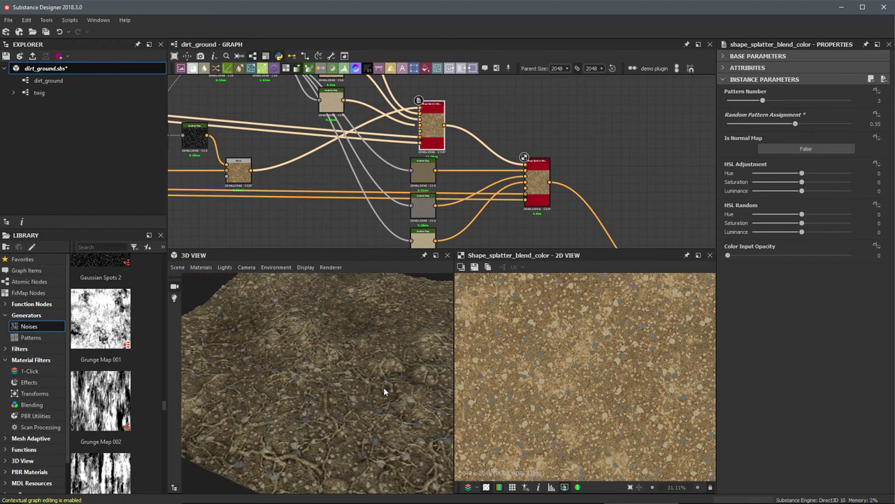
Preview the Highpass Grayscale that feeds the pebble Gradient Maps in the 2D view and set its Radius to 19.08
{"action": "middle_click_drag", "start_coordinate": [373, 149], "coordinate": [614, 249]}
{"action": "scroll", "coordinate": [539, 196], "scroll_direction": "up", "scroll_amount": 5}
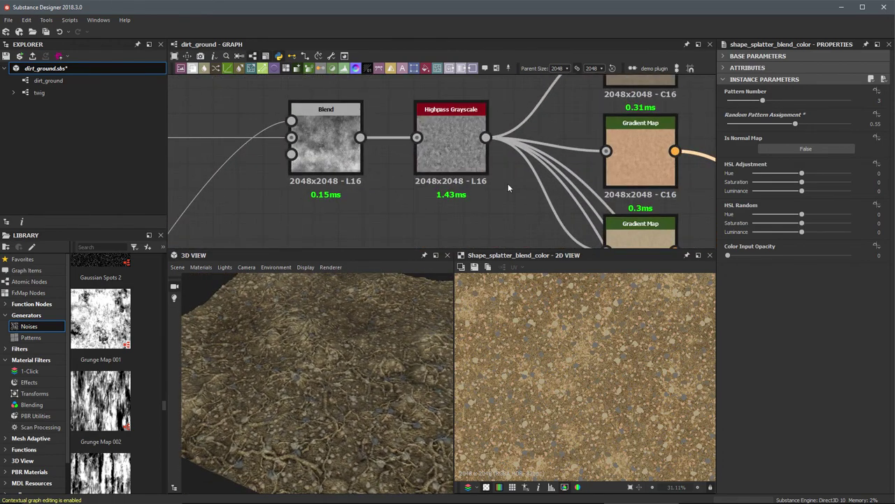
{"action": "scroll", "coordinate": [440, 192], "scroll_direction": "down", "scroll_amount": 3}
{"action": "middle_click_drag", "start_coordinate": [288, 182], "coordinate": [363, 171]}
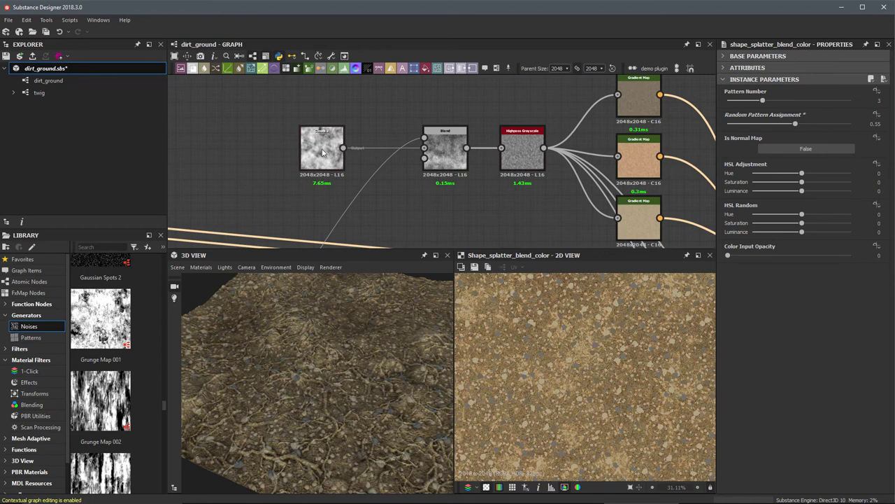
{"action": "left_click", "coordinate": [374, 148]}
{"action": "key", "text": "Delete"}
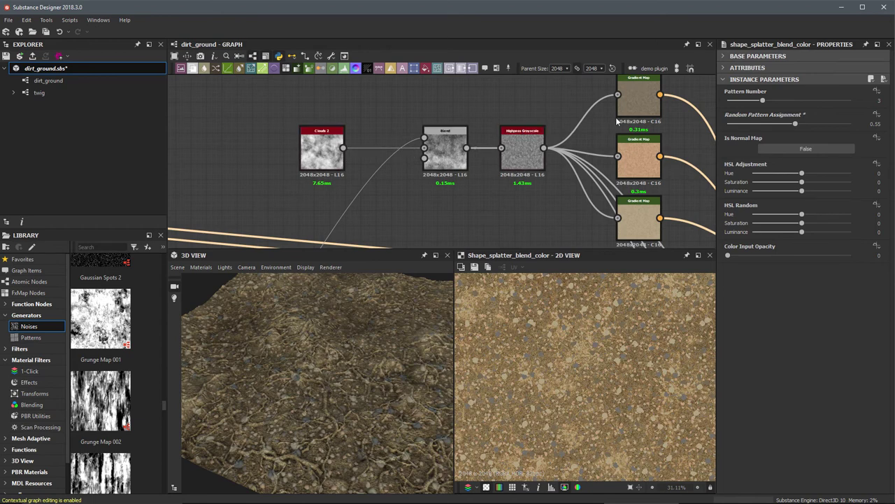
{"action": "middle_click_drag", "start_coordinate": [618, 121], "coordinate": [588, 113]}
{"action": "double_click", "coordinate": [491, 143]}
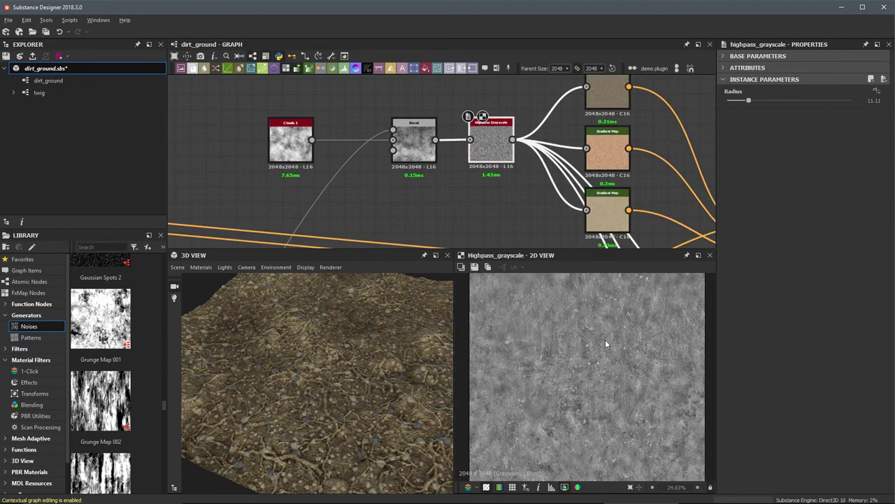
{"action": "left_click", "coordinate": [764, 101]}
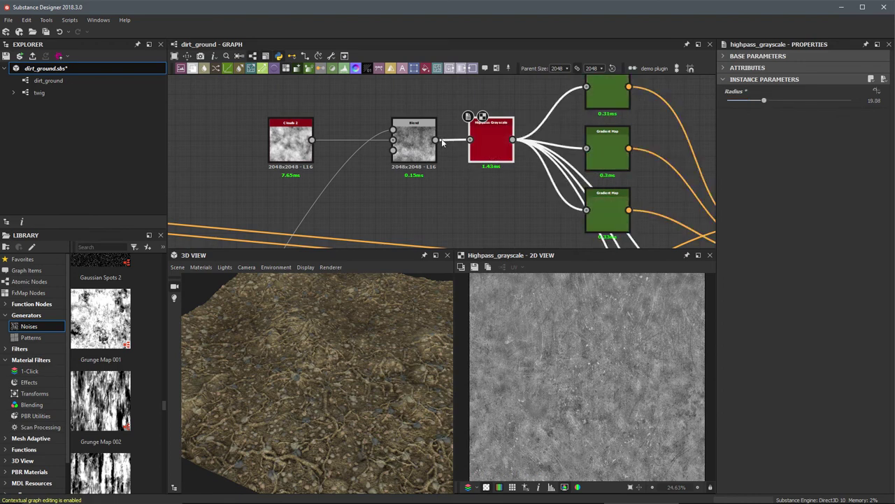
Set the Opacity of the Blend between Clouds 2 and Highpass Grayscale to 0.72
{"action": "left_click", "coordinate": [422, 144]}
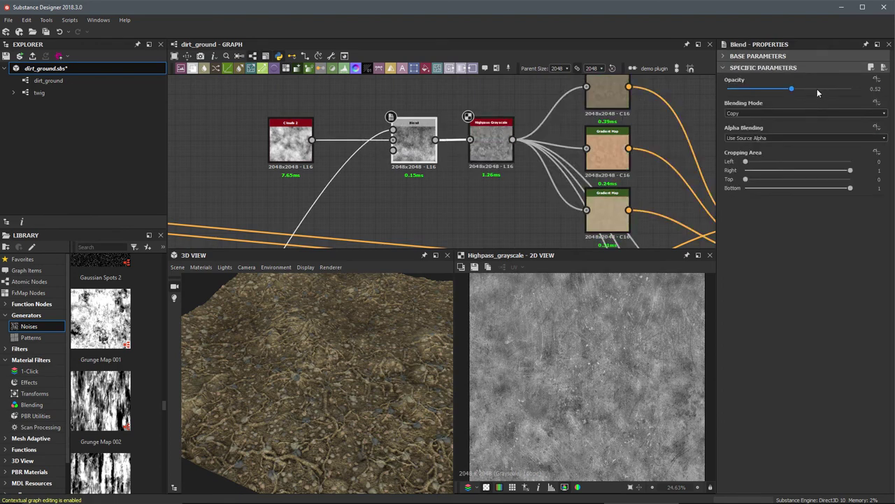
{"action": "left_click", "coordinate": [817, 89]}
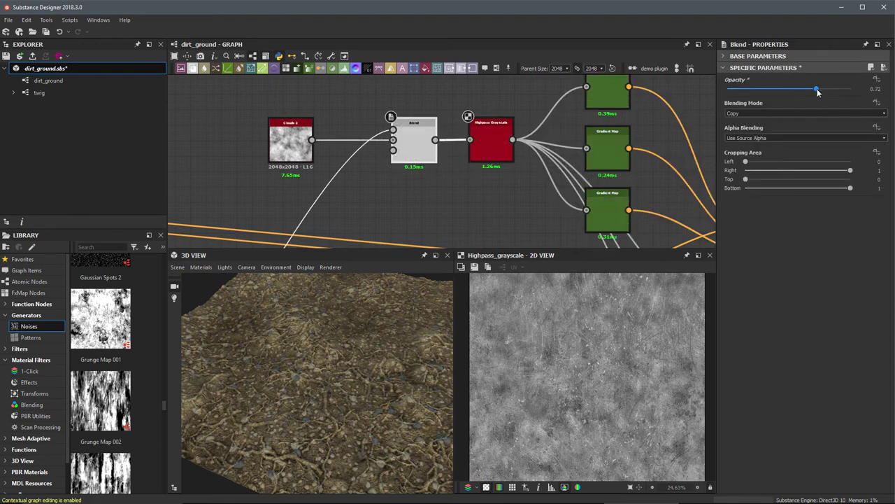
{"action": "left_click", "coordinate": [501, 142]}
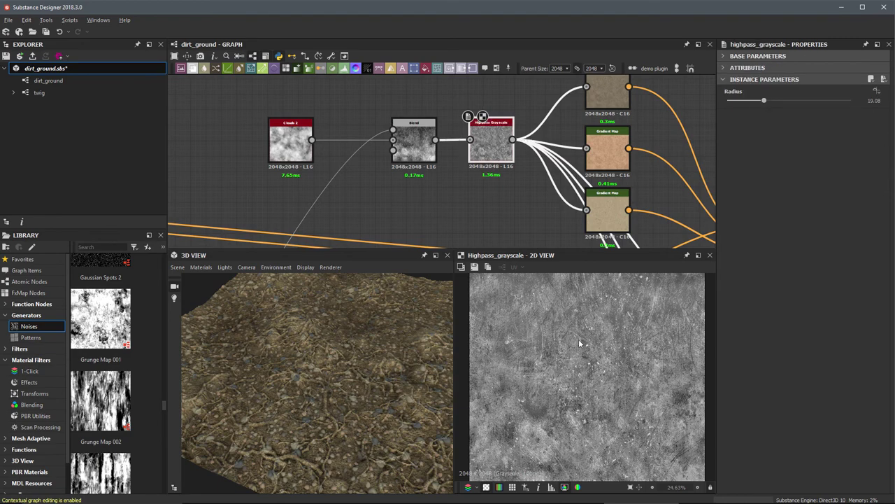
Preview the first small-pebble Gradient Map in 2D, and examine the node chain and the colored ground in 3D
{"action": "scroll", "coordinate": [560, 346], "scroll_direction": "down", "scroll_amount": 2}
{"action": "middle_click_drag", "start_coordinate": [621, 195], "coordinate": [529, 195]}
{"action": "scroll", "coordinate": [521, 159], "scroll_direction": "down", "scroll_amount": 1}
{"action": "double_click", "coordinate": [487, 118]}
{"action": "double_click", "coordinate": [488, 128]}
{"action": "scroll", "coordinate": [490, 133], "scroll_direction": "down", "scroll_amount": 4}
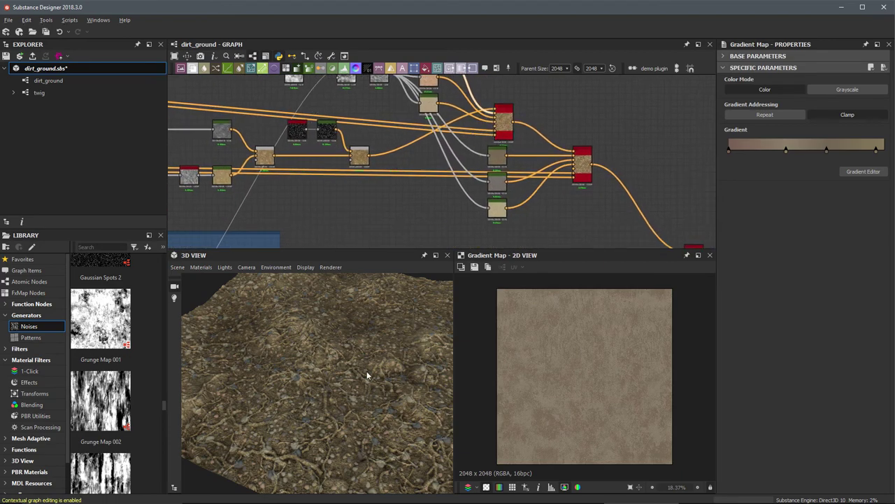
{"action": "mouse_move", "coordinate": [367, 375]}
{"action": "left_mouse_down"}
{"action": "mouse_move", "coordinate": [360, 409]}
{"action": "mouse_move", "coordinate": [312, 400]}
{"action": "mouse_move", "coordinate": [364, 411]}
{"action": "mouse_move", "coordinate": [378, 371]}
{"action": "left_mouse_up"}
{"action": "scroll", "coordinate": [599, 213], "scroll_direction": "down", "scroll_amount": 4}
{"action": "middle_click_drag", "start_coordinate": [597, 210], "coordinate": [561, 191]}
{"action": "scroll", "coordinate": [570, 161], "scroll_direction": "up", "scroll_amount": 2}
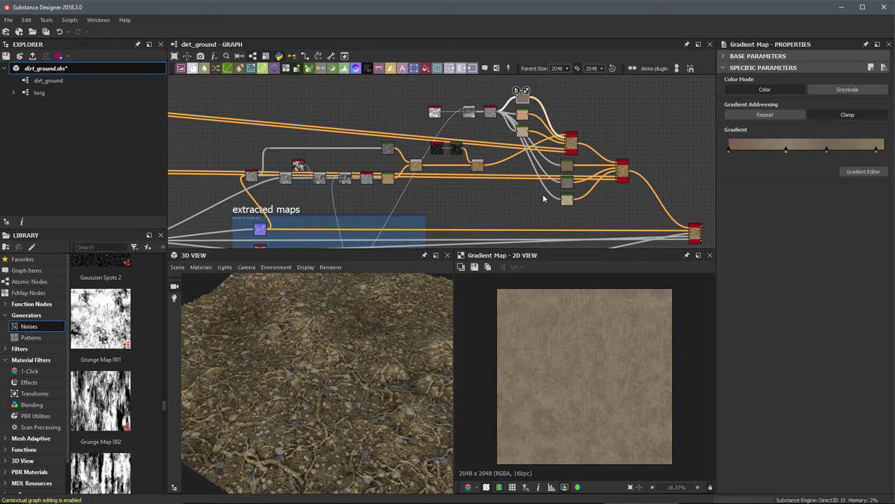
{"action": "left_click_drag", "start_coordinate": [372, 394], "coordinate": [345, 395]}
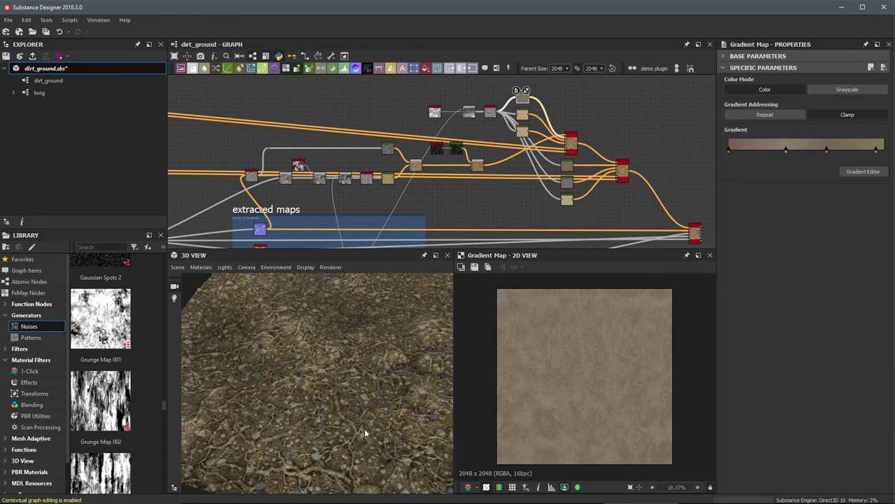
{"action": "mouse_move", "coordinate": [380, 356]}
{"action": "left_mouse_down"}
{"action": "mouse_move", "coordinate": [379, 368]}
{"action": "mouse_move", "coordinate": [336, 400]}
{"action": "mouse_move", "coordinate": [369, 382]}
{"action": "mouse_move", "coordinate": [377, 360]}
{"action": "left_mouse_up"}
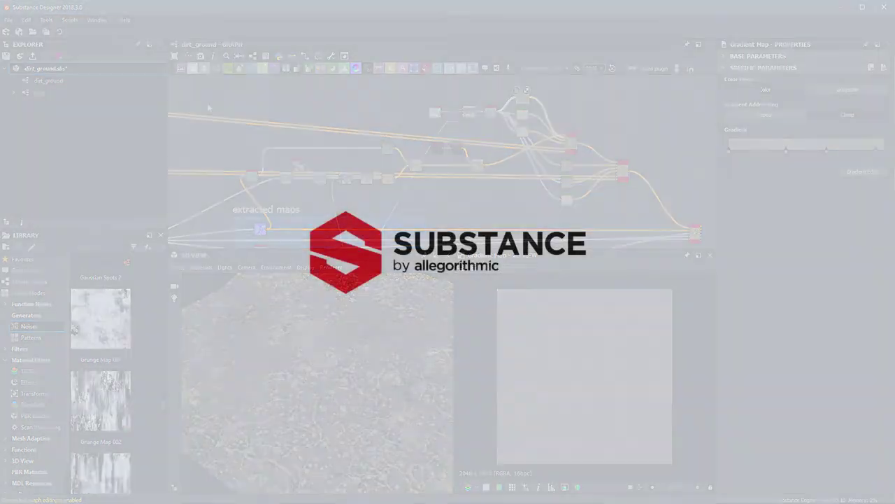